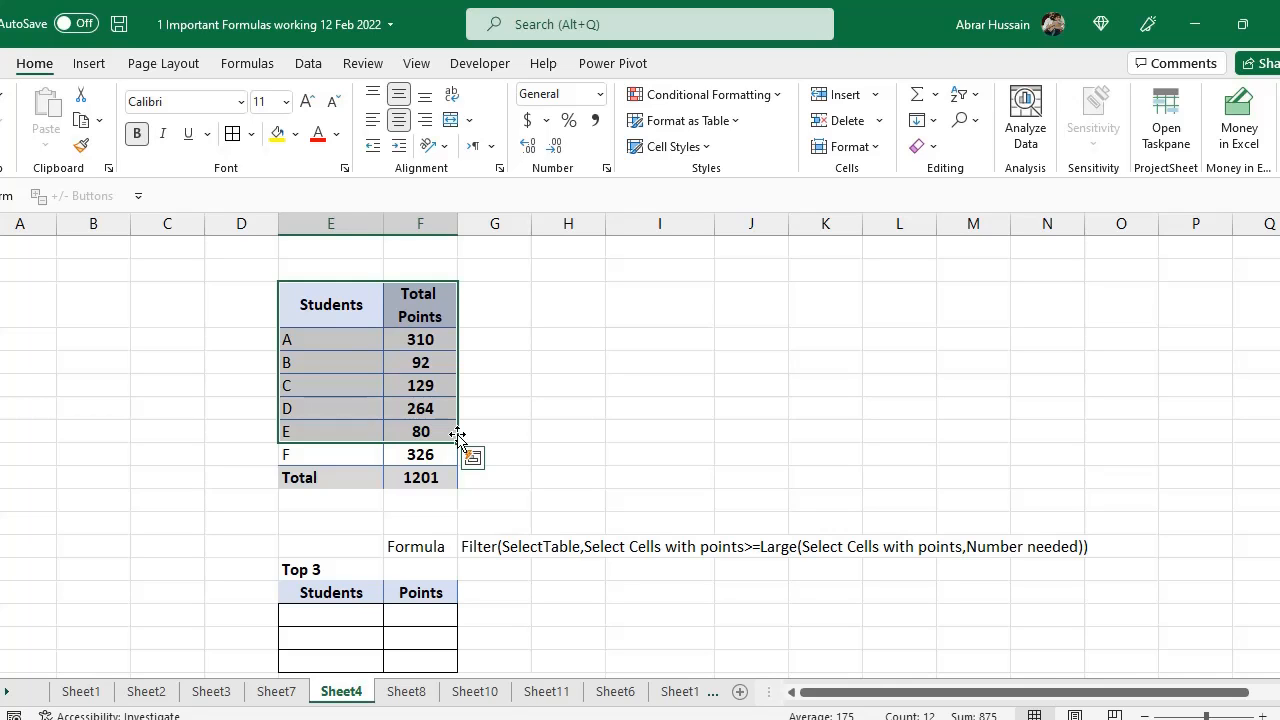
scroll(388, 398, down, 1)
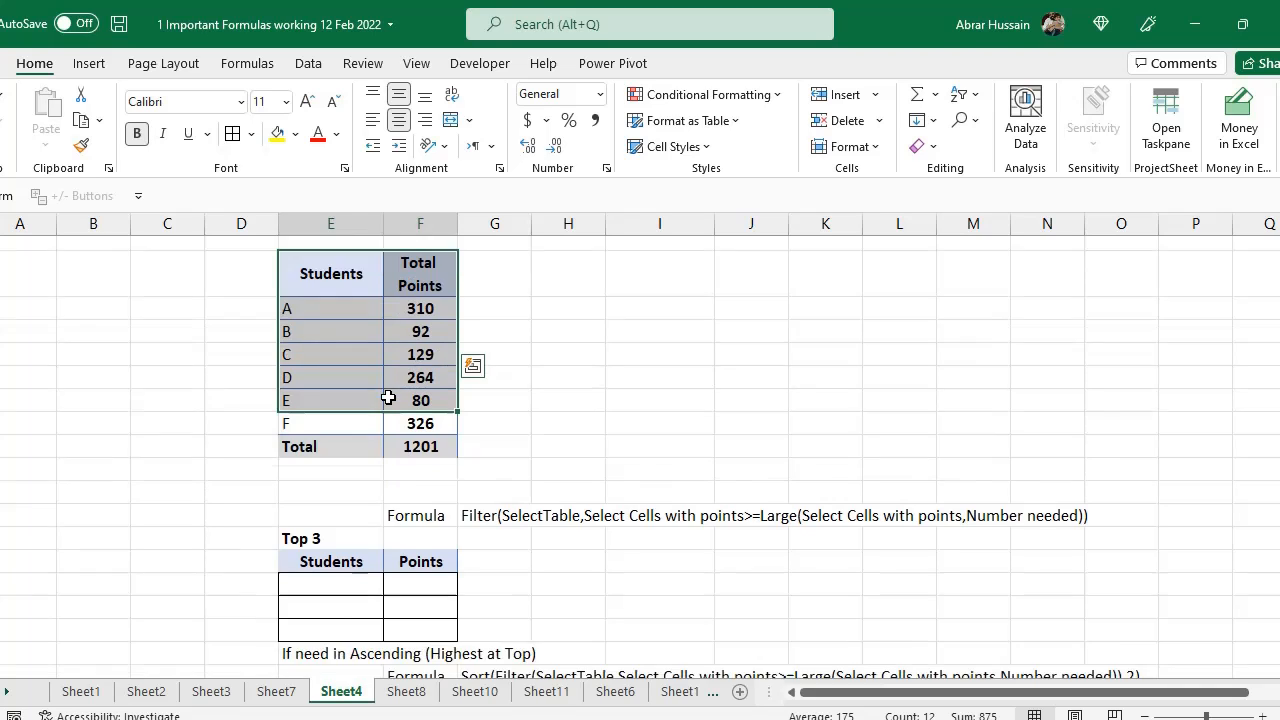
scroll(388, 398, down, 2)
click(316, 409)
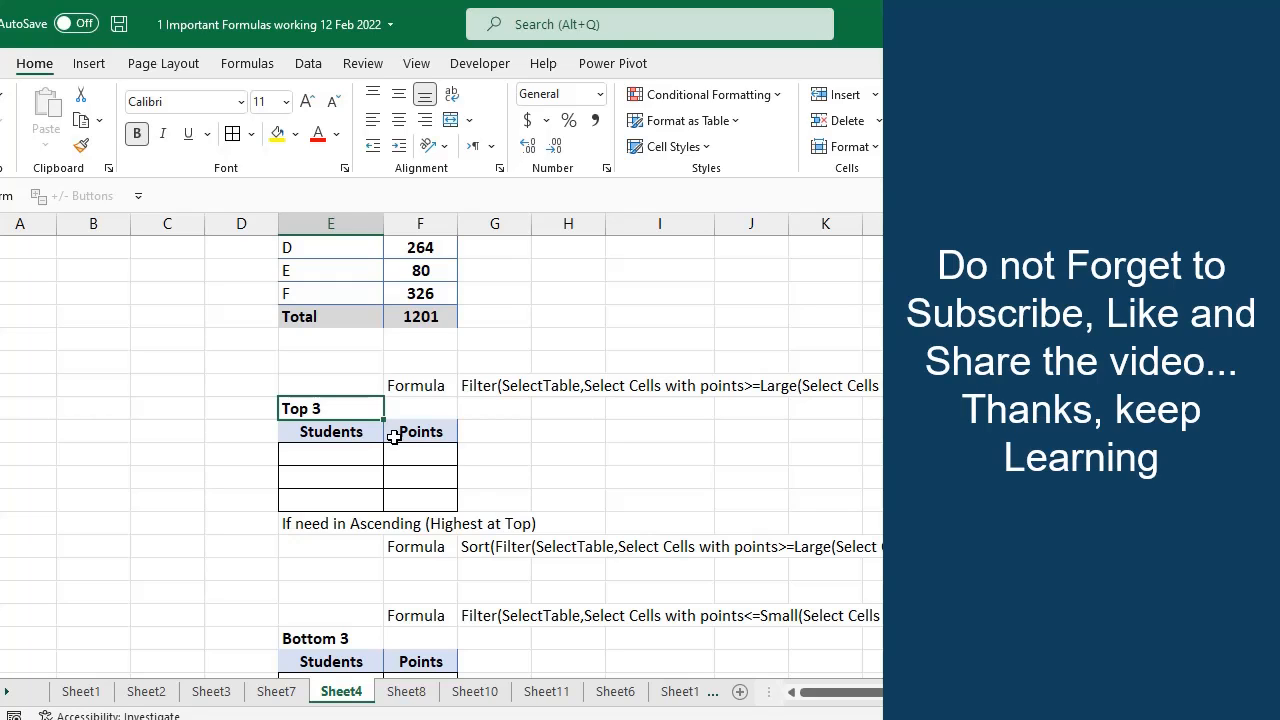
scroll(394, 437, up, 3)
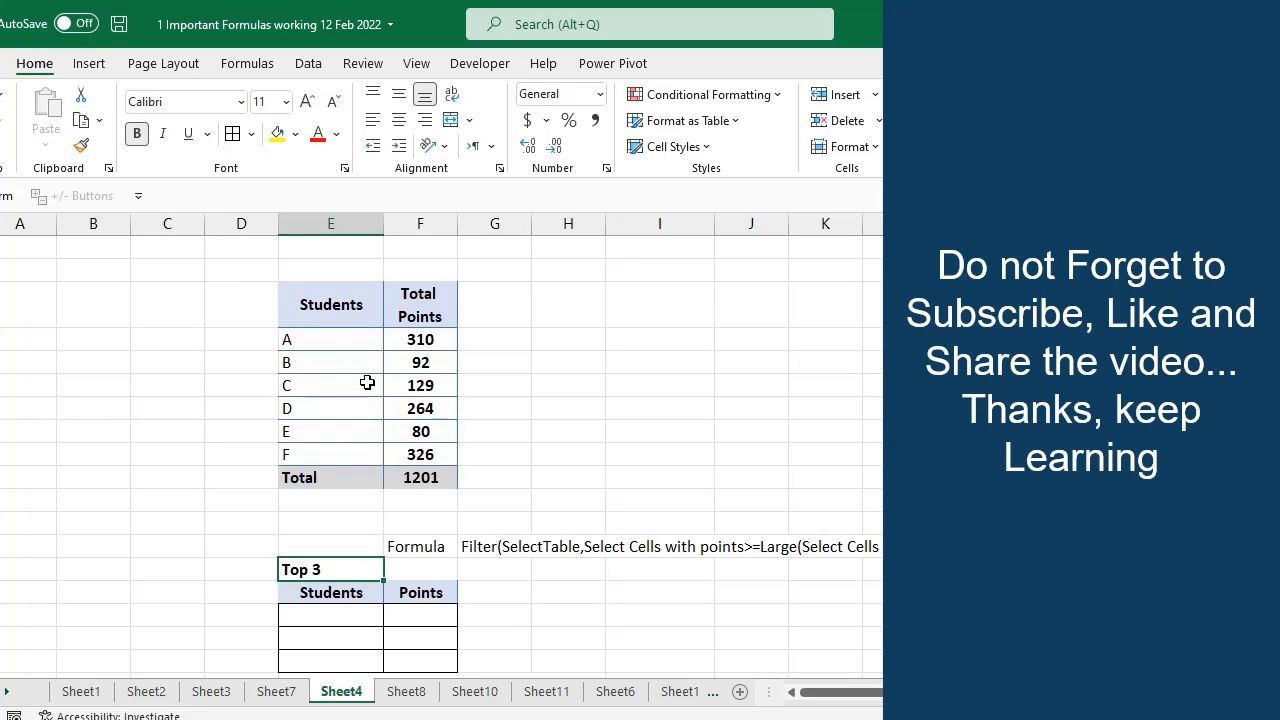
scroll(343, 515, down, 3)
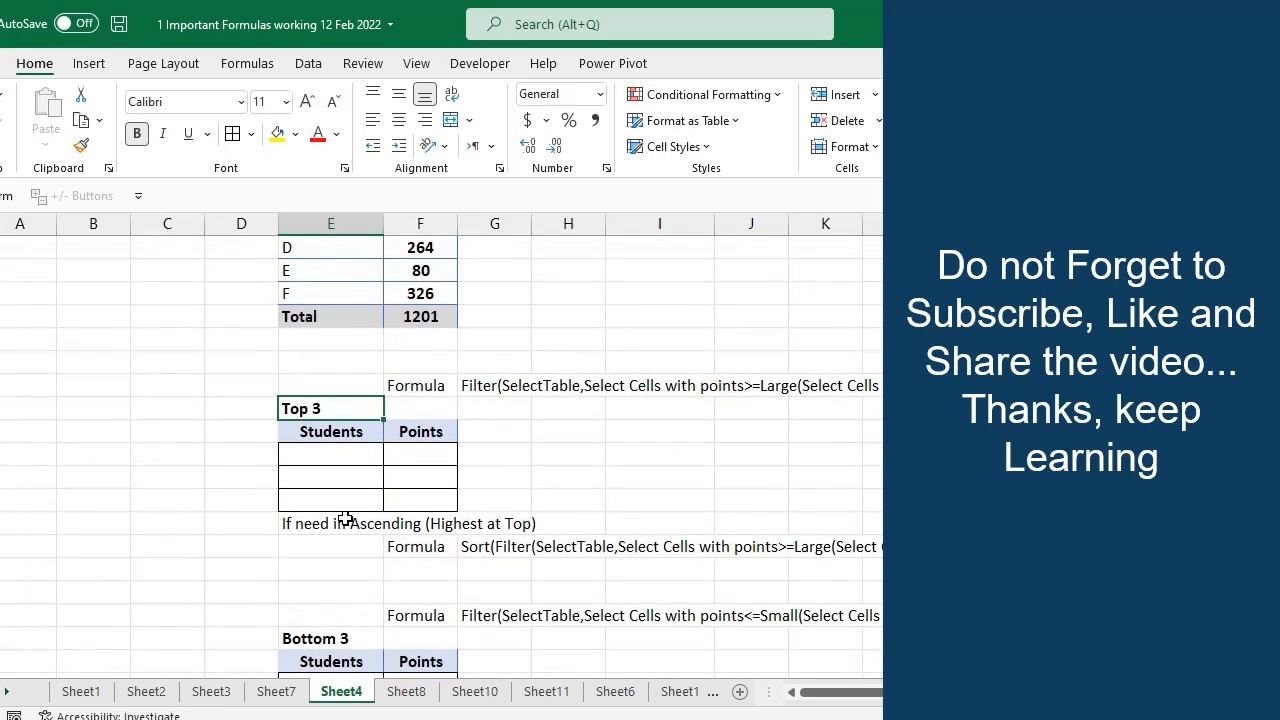
Start a FILTER formula in the first Top 3 Students cell with array E4:F9 and include range F4:F9
click(333, 463)
scroll(517, 455, up, 3)
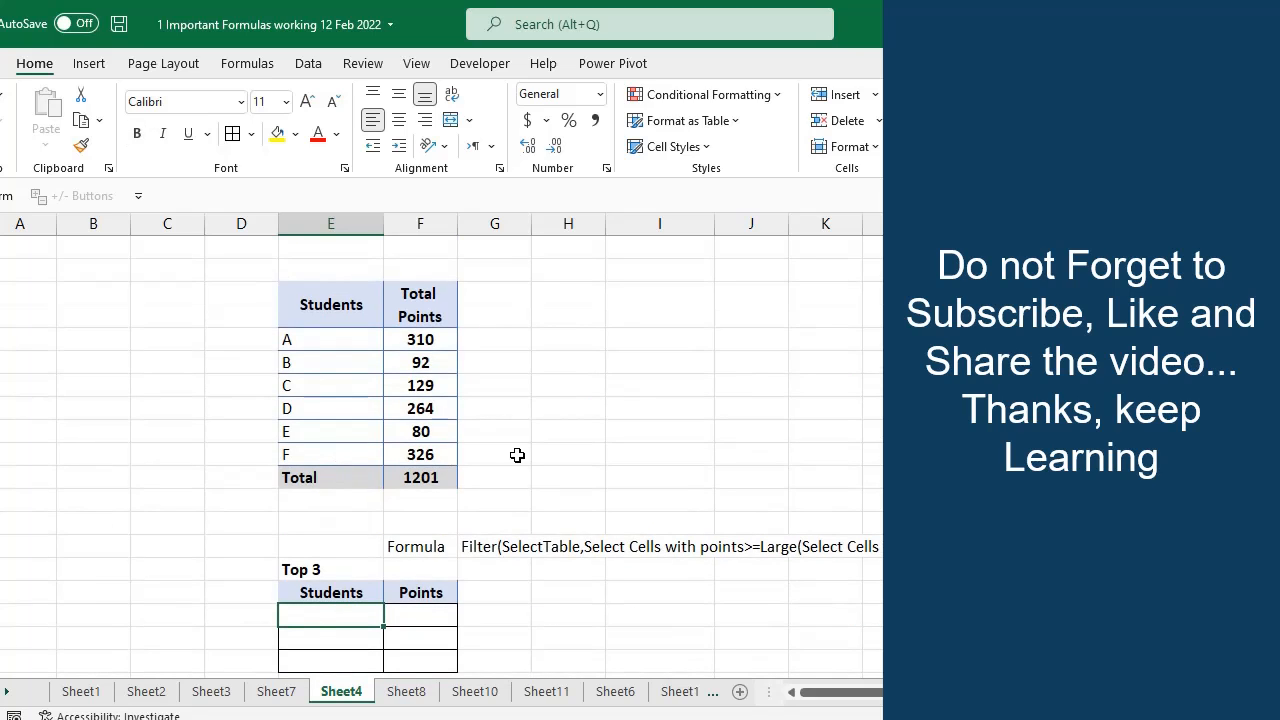
text(=FIL)
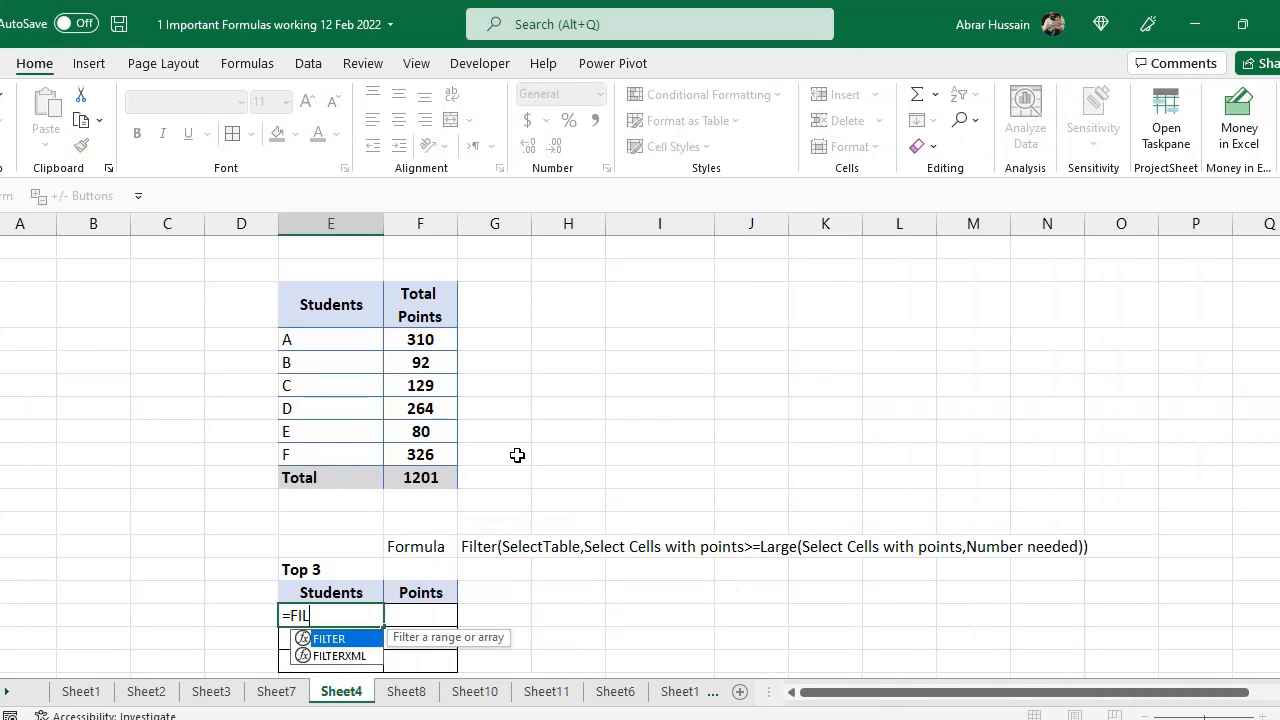
text(TER()
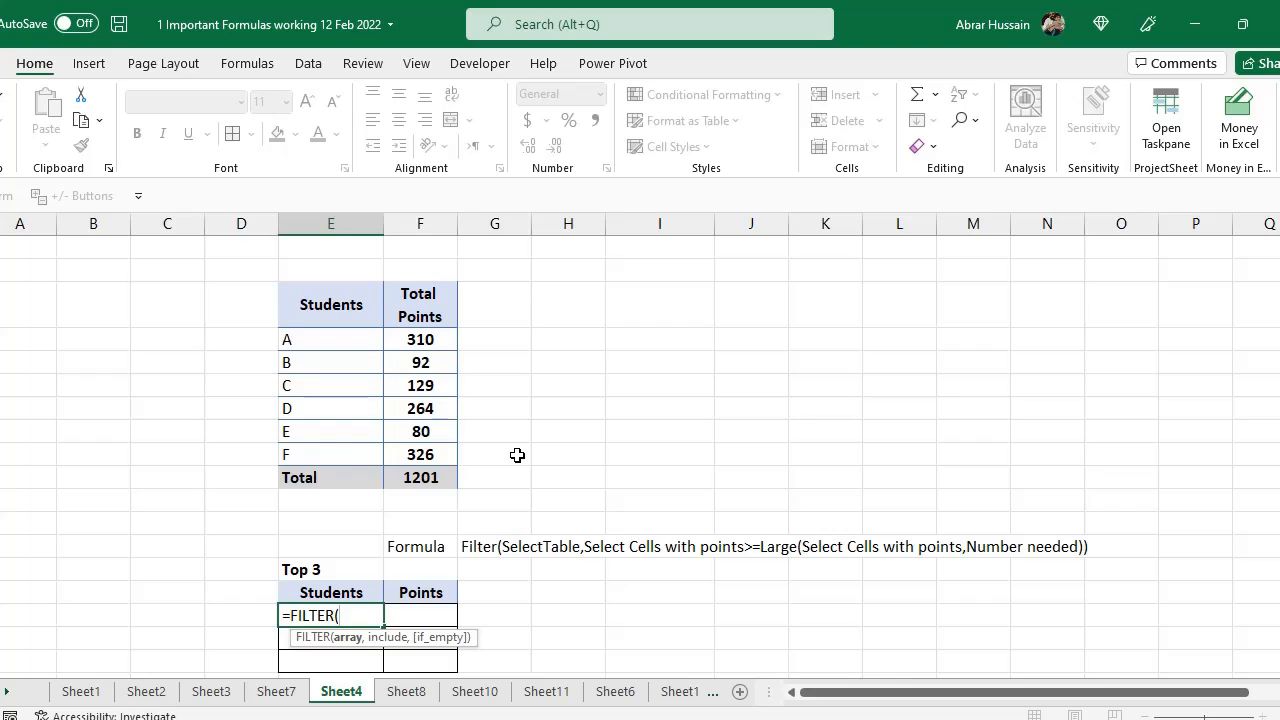
drag(330, 340, 421, 456)
text(,)
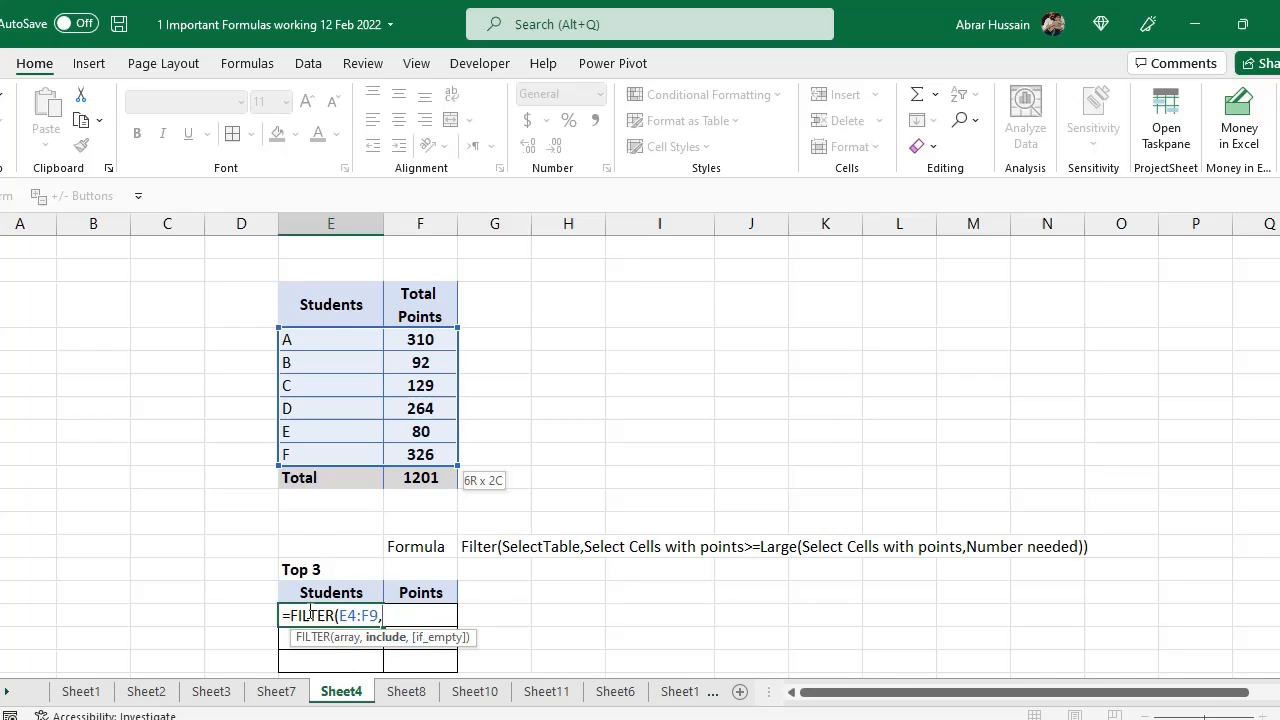
drag(432, 340, 428, 449)
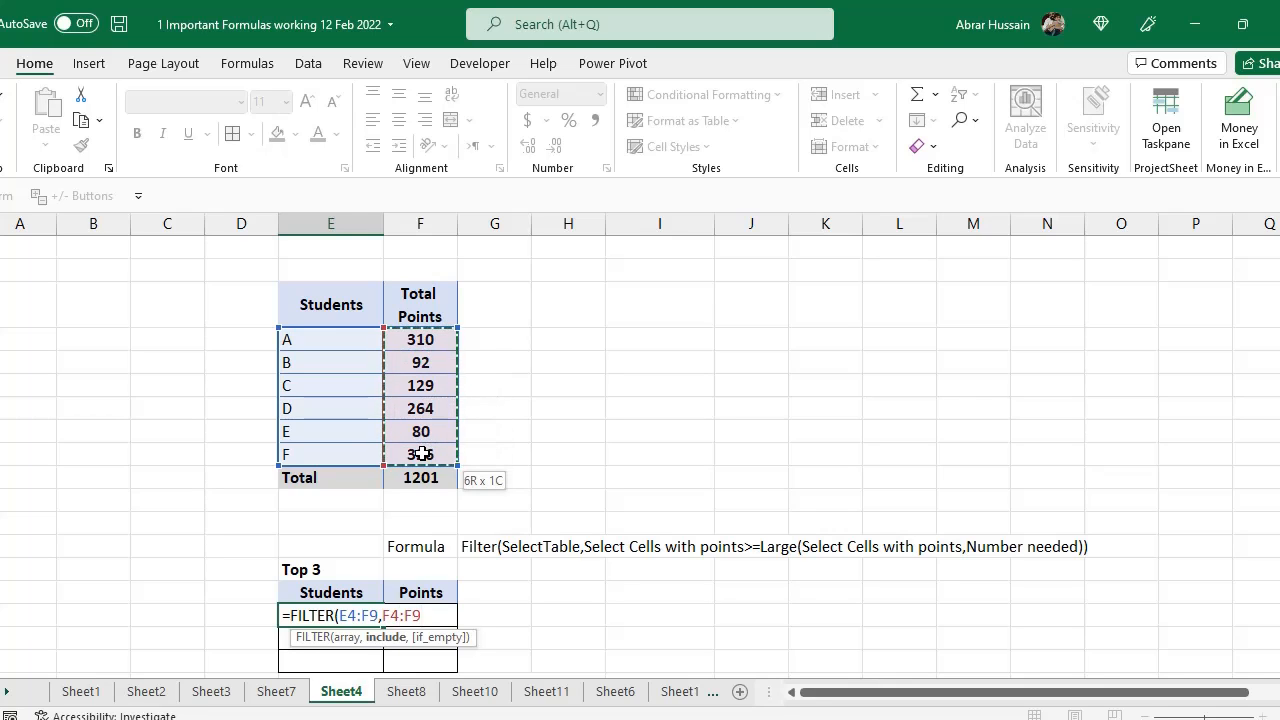
text(,)
scroll(456, 532, down, 2)
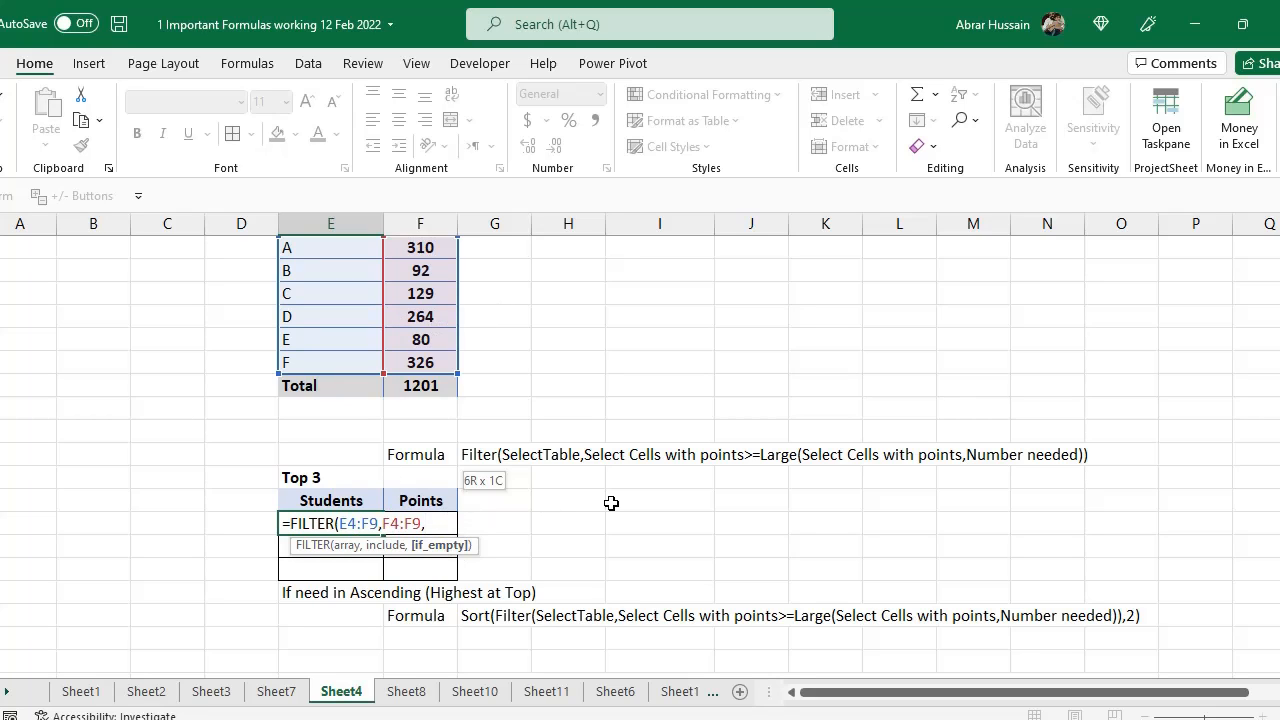
scroll(614, 501, up, 2)
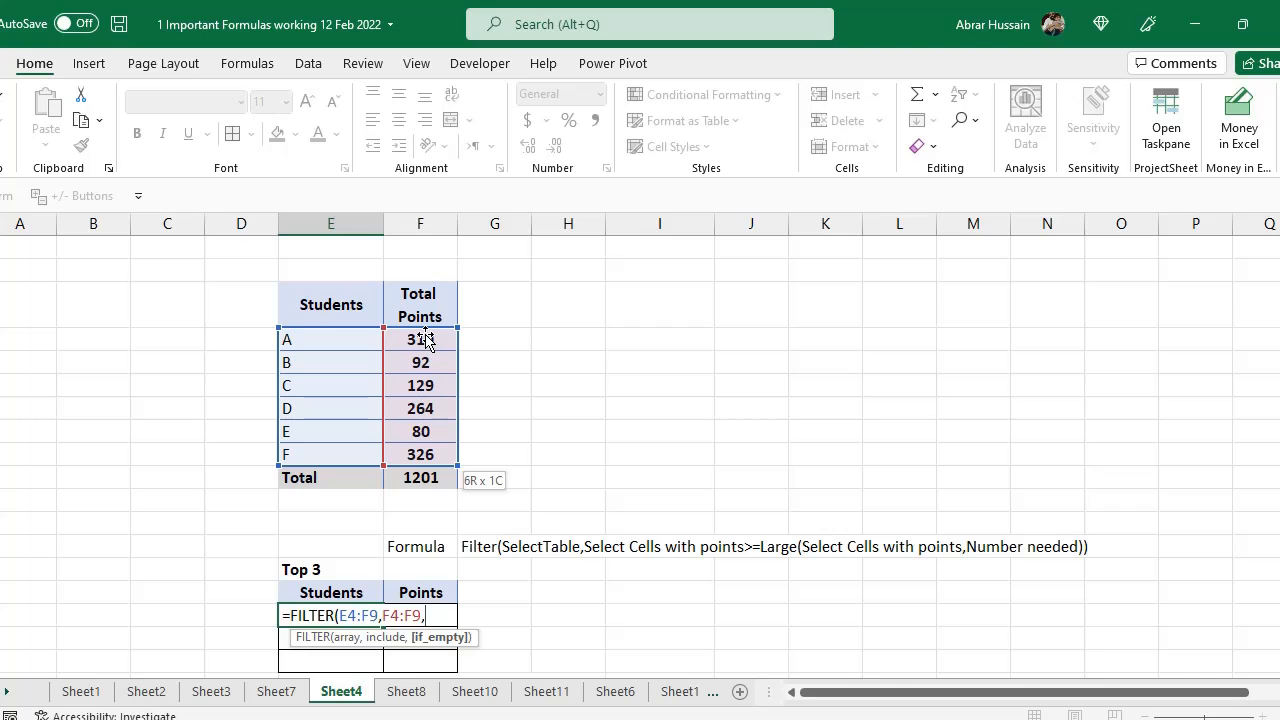
key(BackSpace)
text())
scroll(523, 434, down, 2)
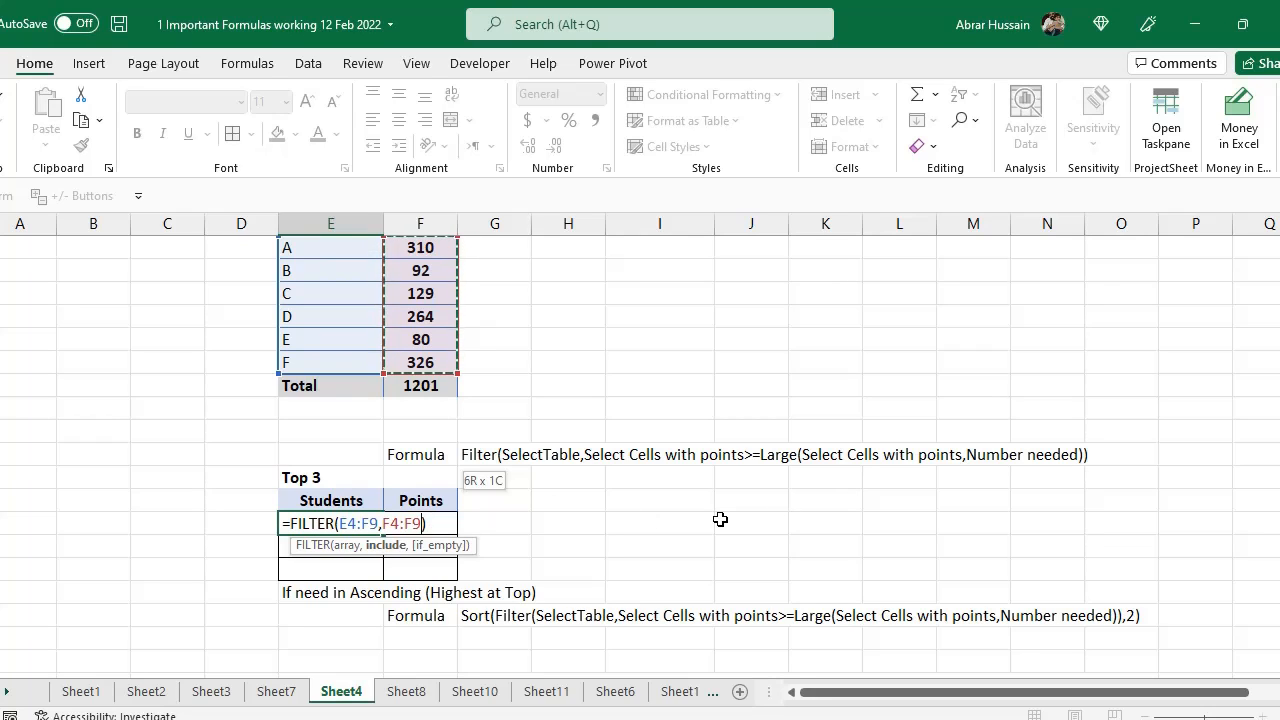
Complete the include condition as F4:F9>=LARGE(F4:F9,3) and enter the formula
text(>)
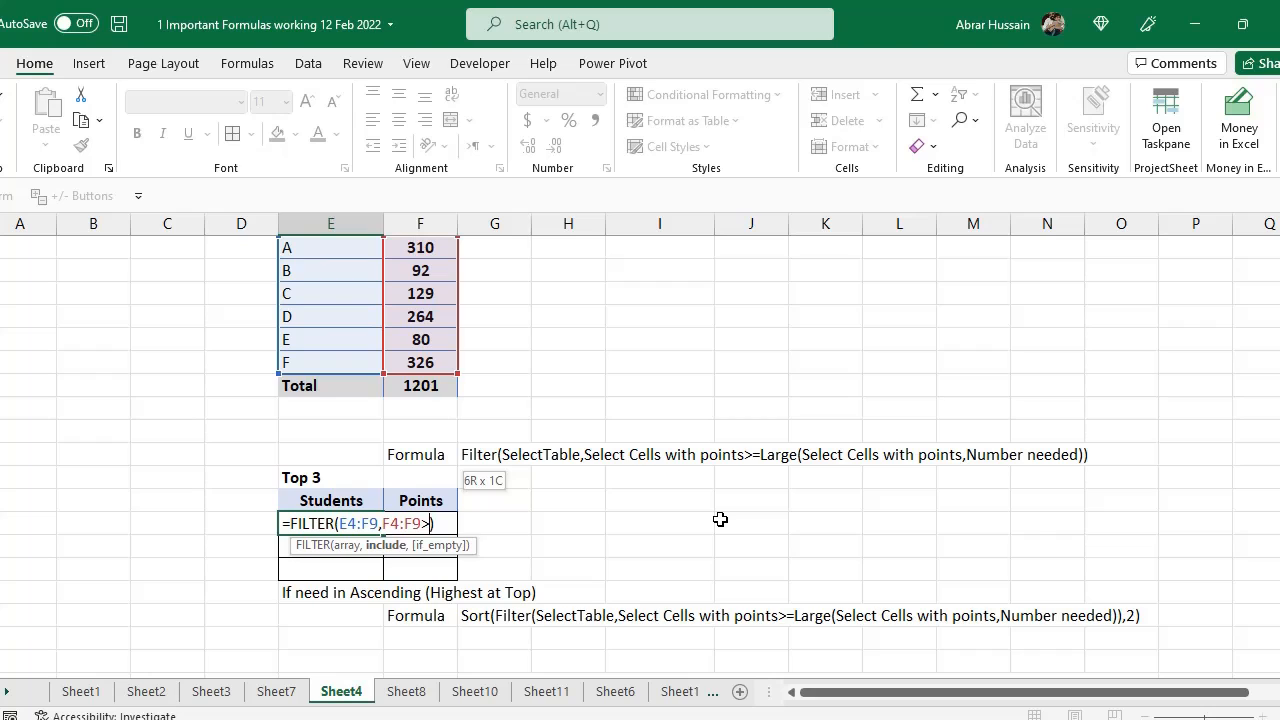
text(=Large)
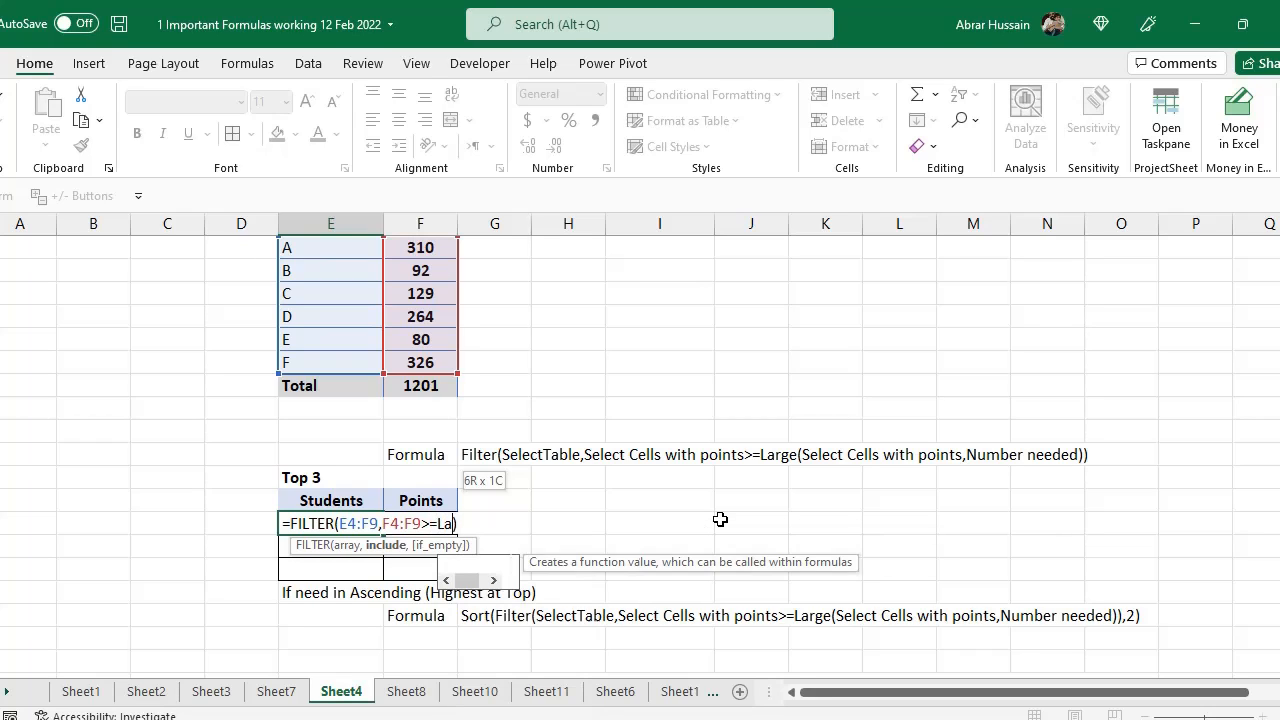
text(()
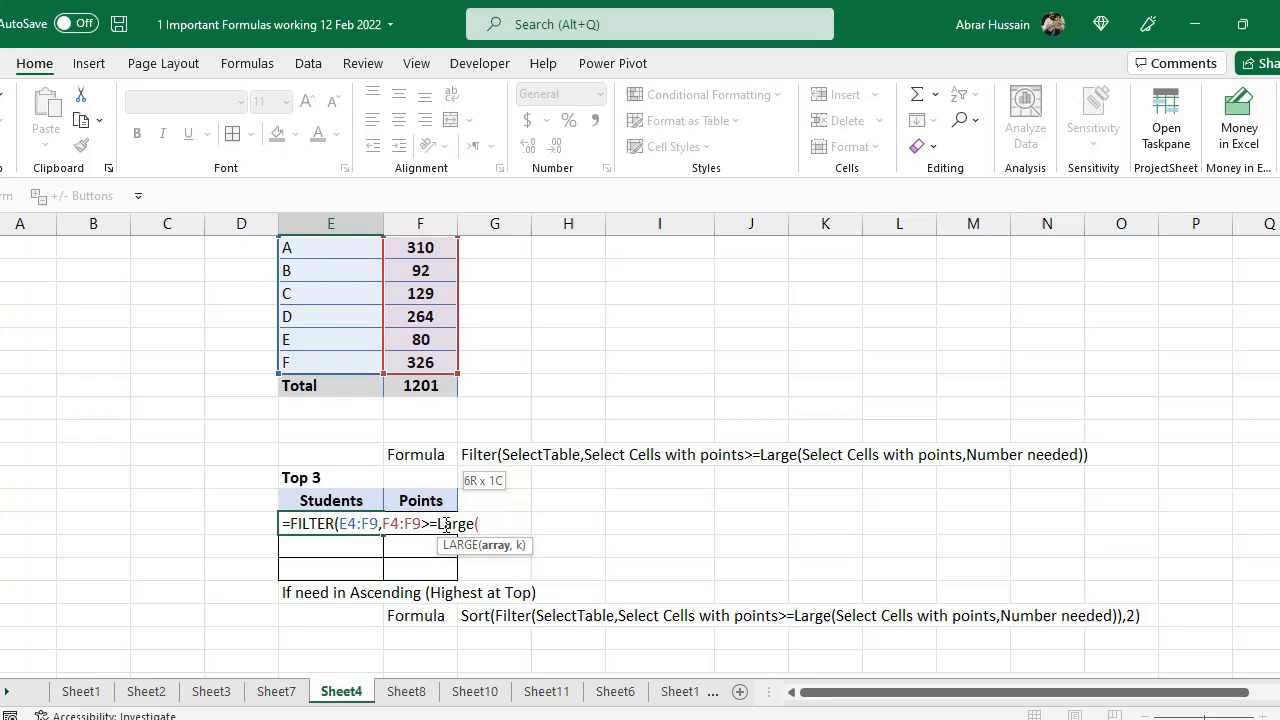
scroll(420, 335, up, 1)
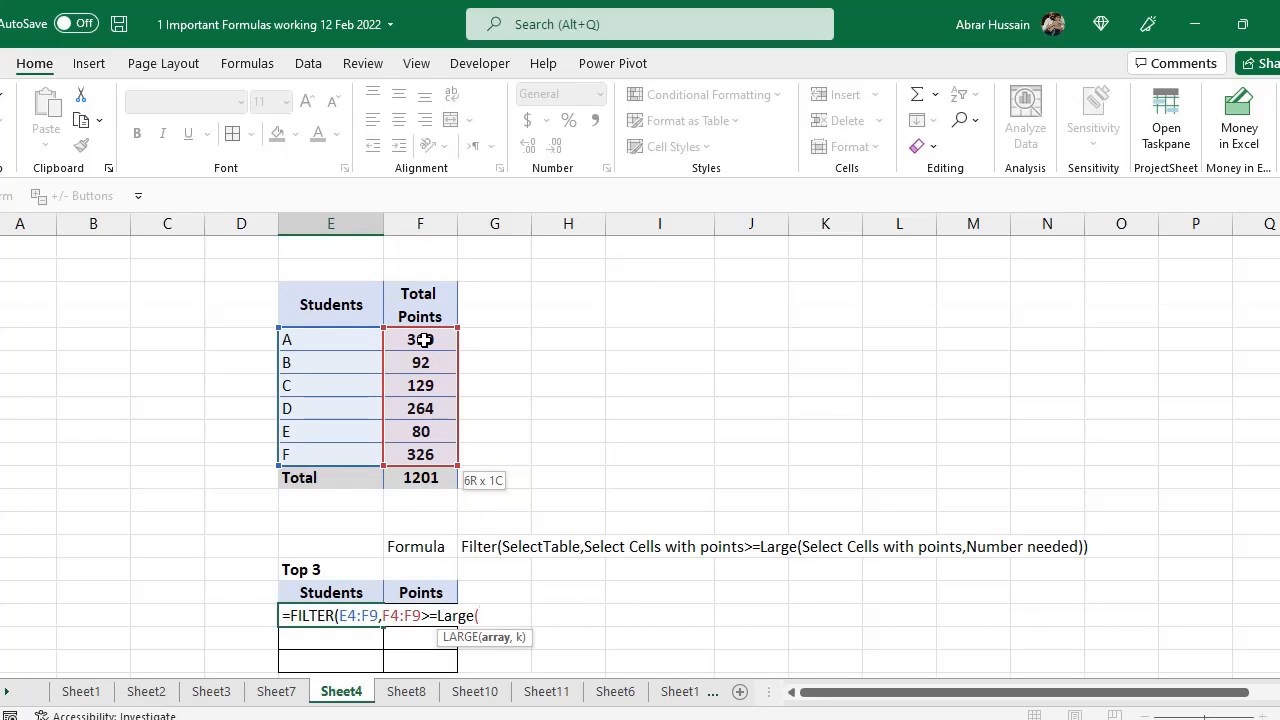
drag(424, 340, 422, 455)
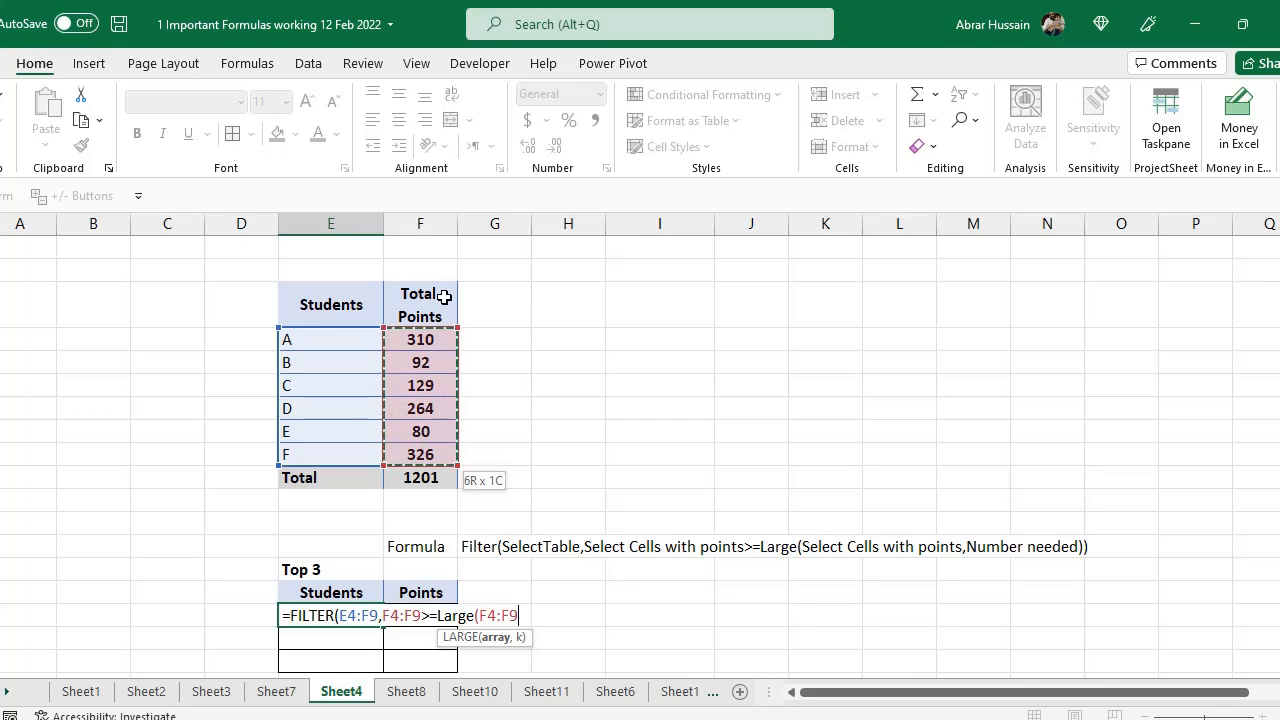
text(,)
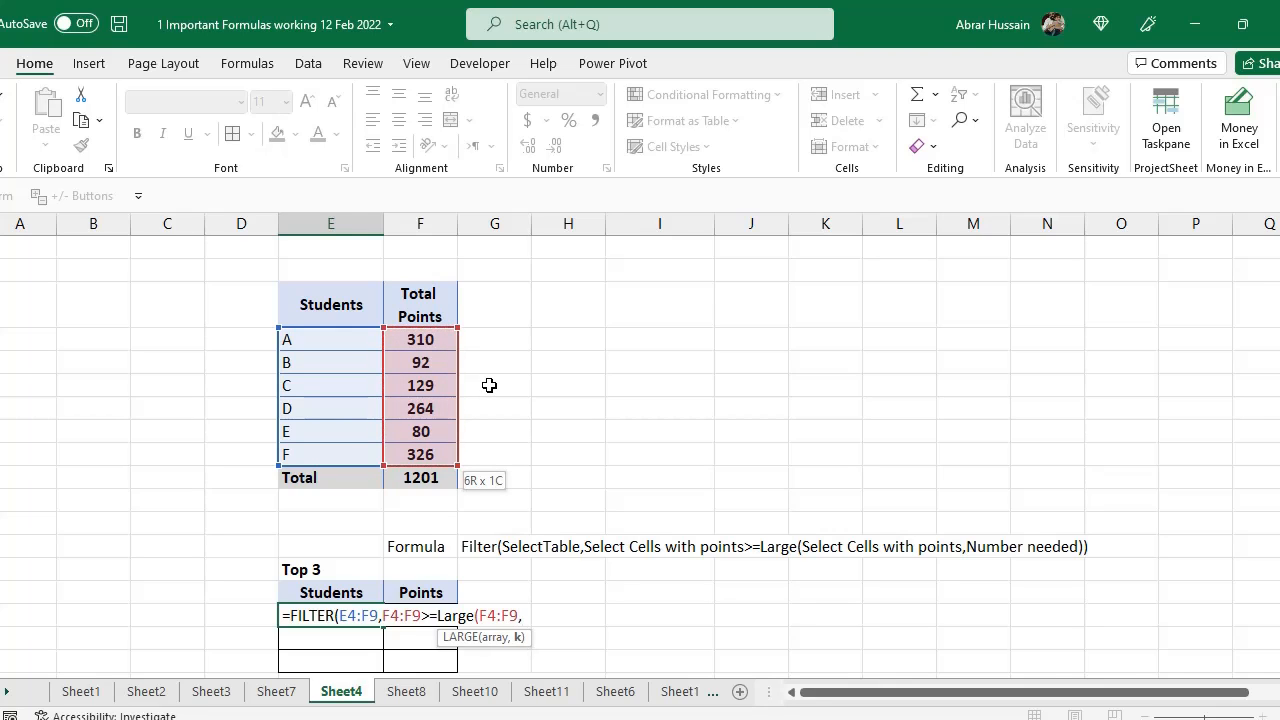
scroll(199, 476, down, 2)
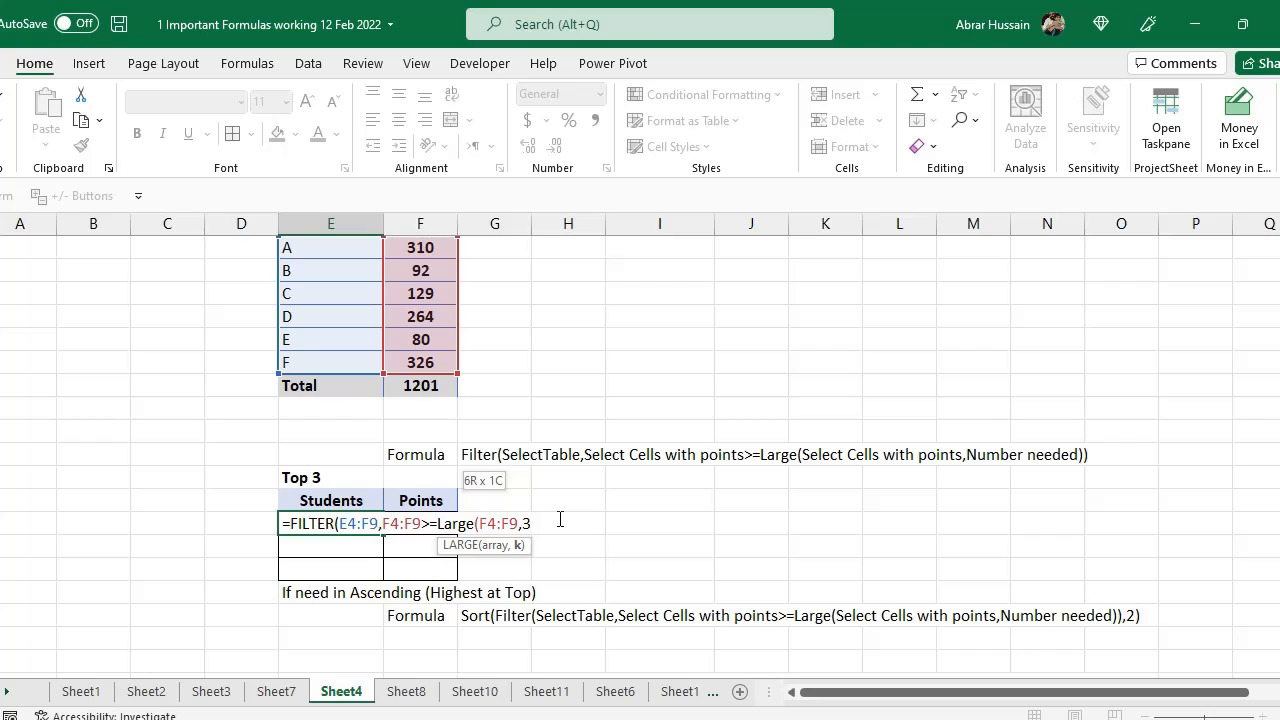
text()))
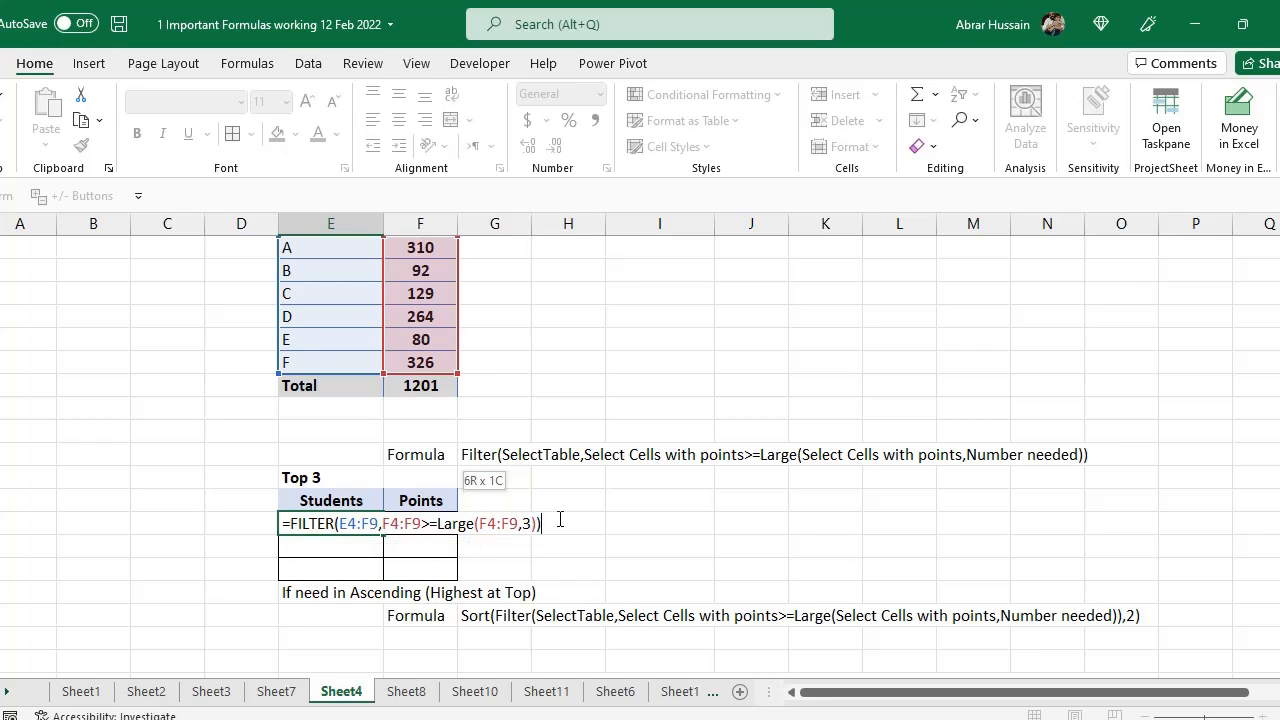
key(Return)
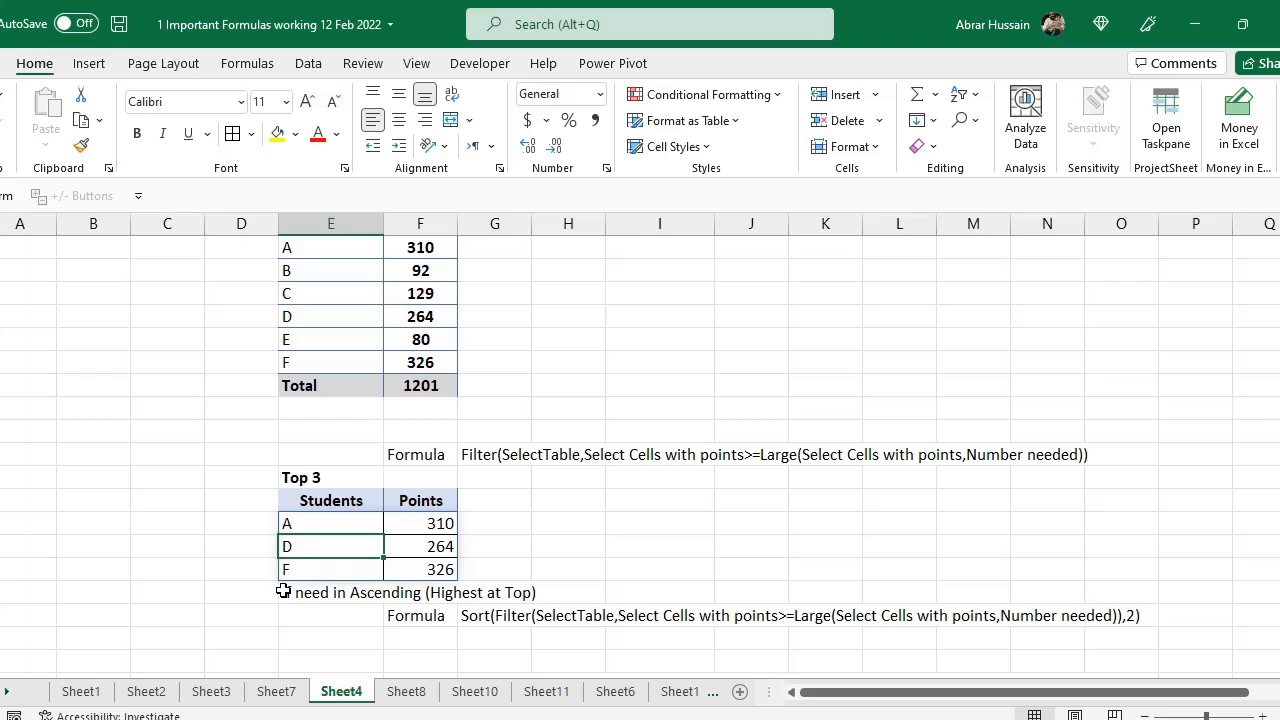
Select students A, D and F in the source table to compare them with the Top 3 result
scroll(369, 371, up, 2)
click(297, 340)
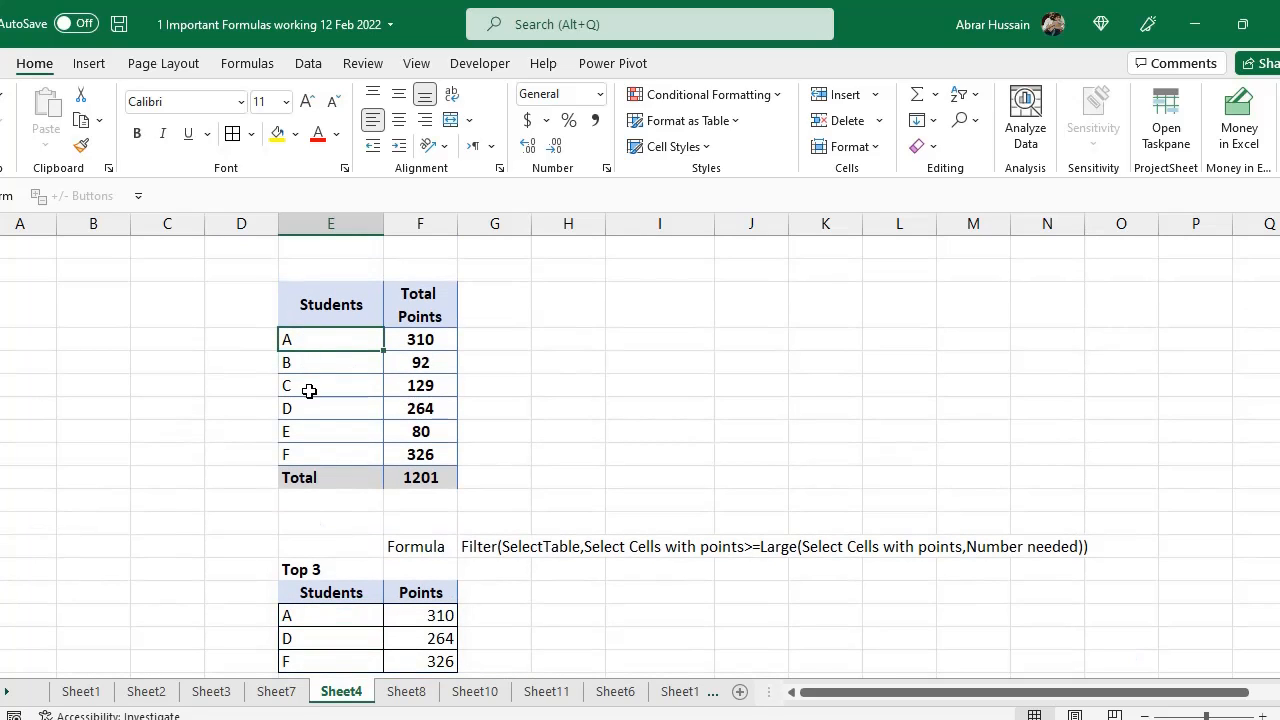
ctrl+click(309, 408)
ctrl+click(308, 456)
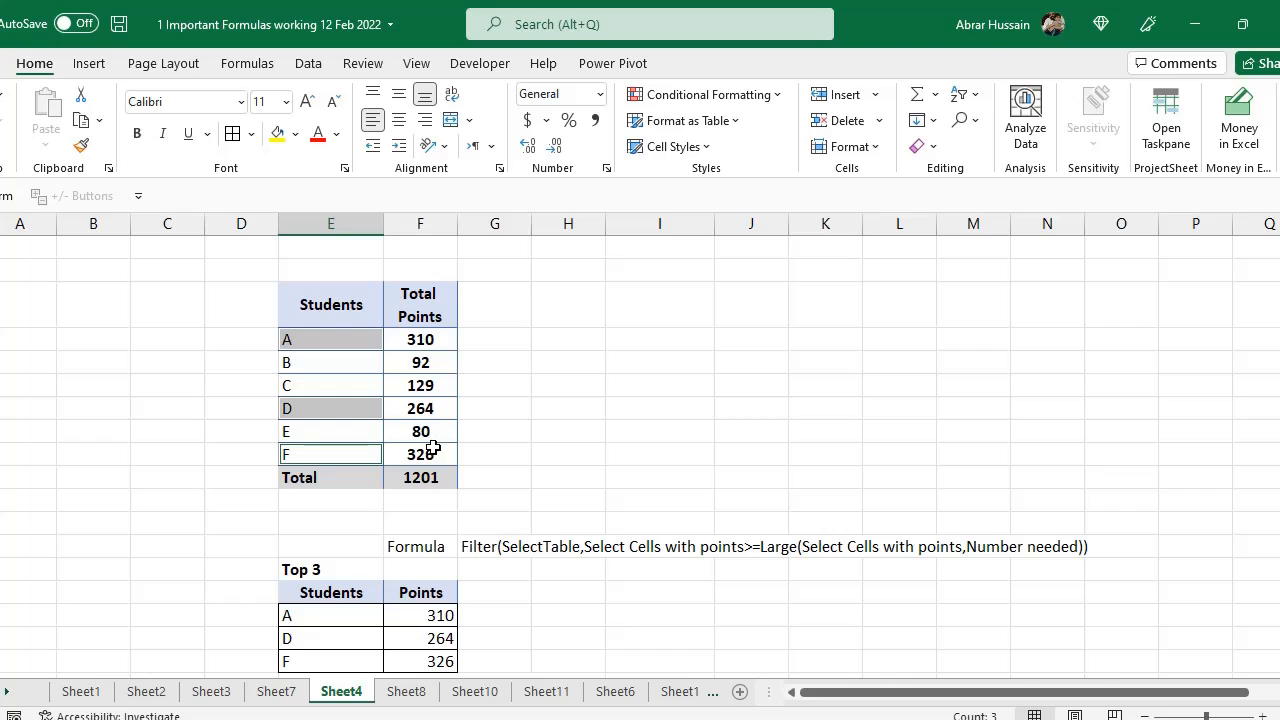
scroll(418, 556, down, 2)
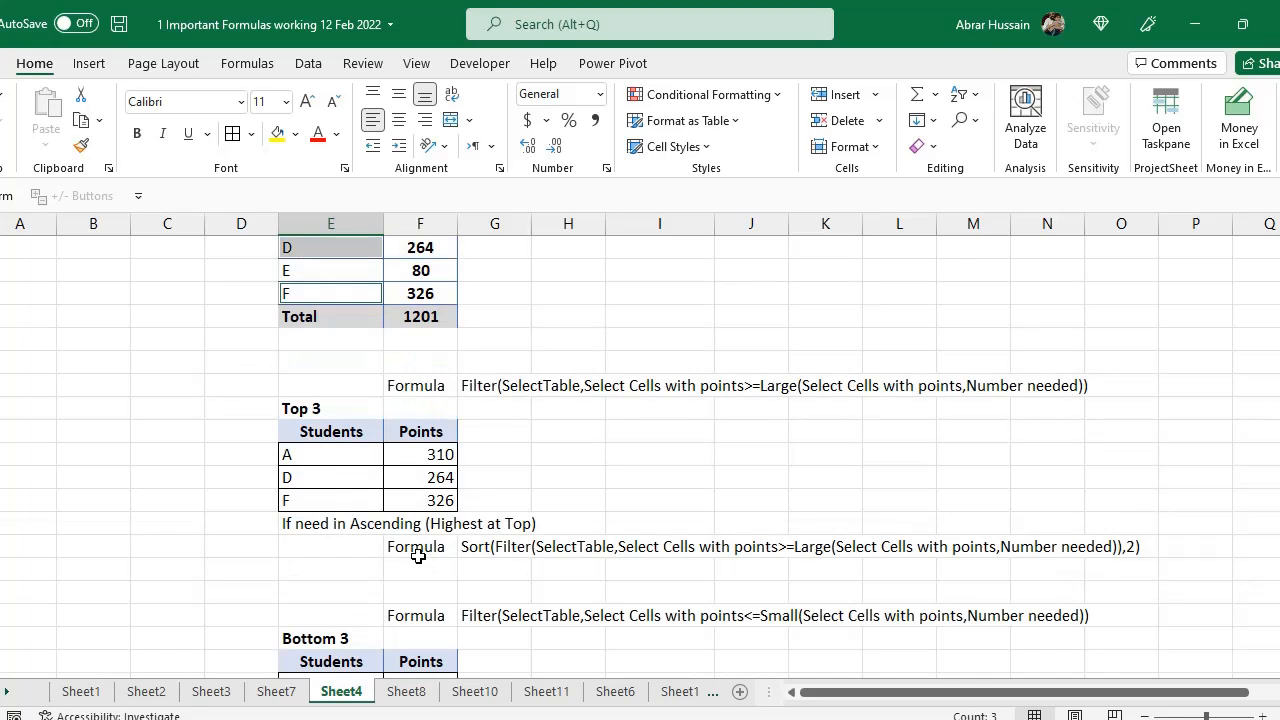
click(326, 456)
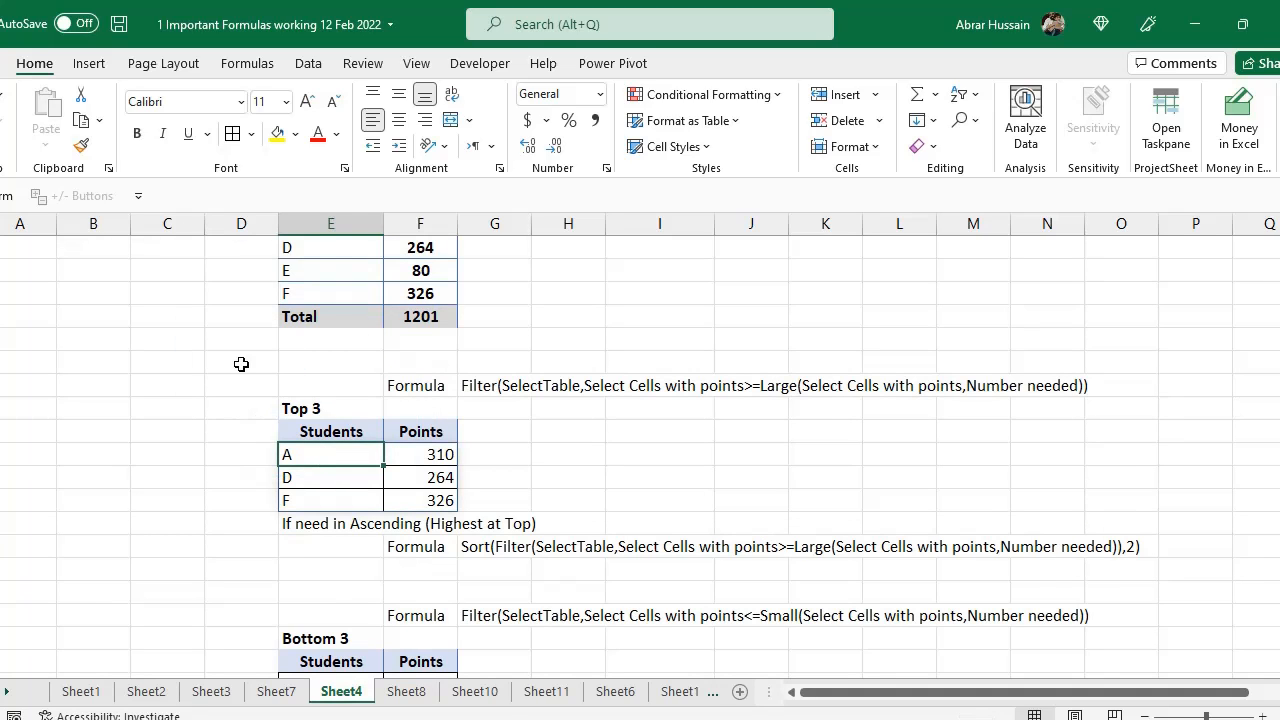
Open the Top 3 FILTER formula for review, highlight the LARGE part, and exit editing
double_click(321, 452)
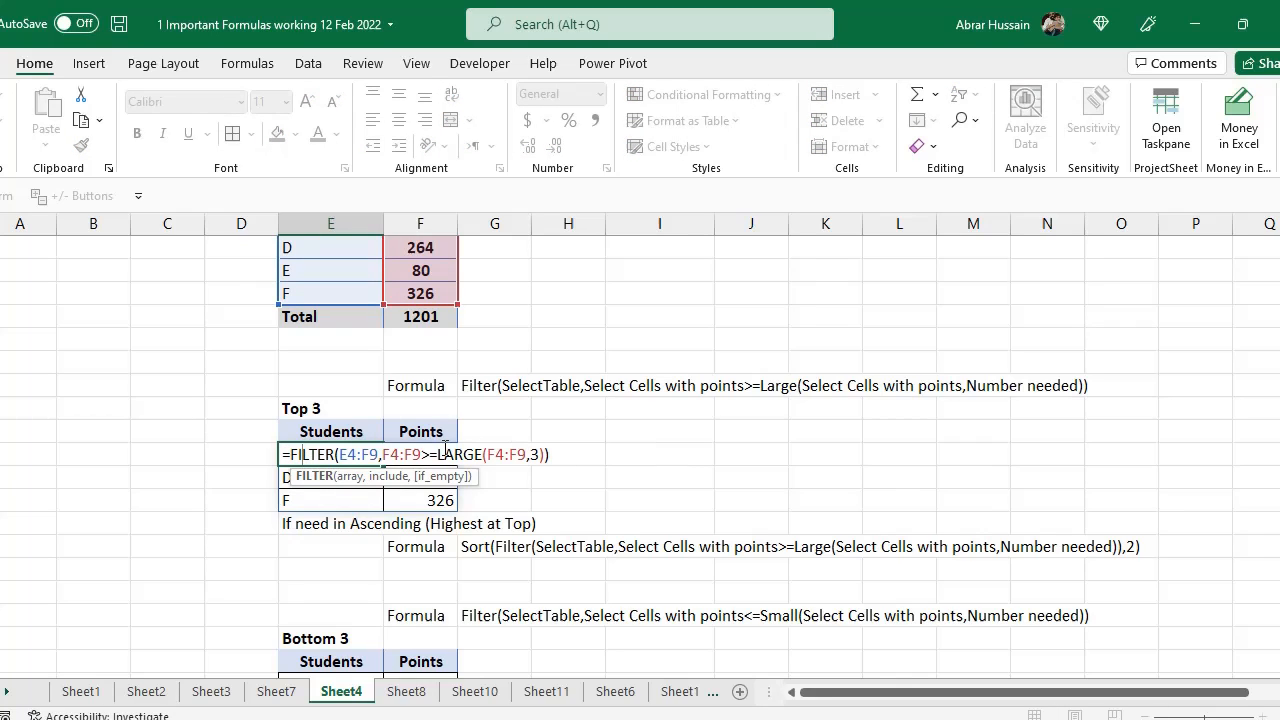
mouse_move(438, 454)
mouse_down()
mouse_move(484, 455)
mouse_move(432, 457)
mouse_up()
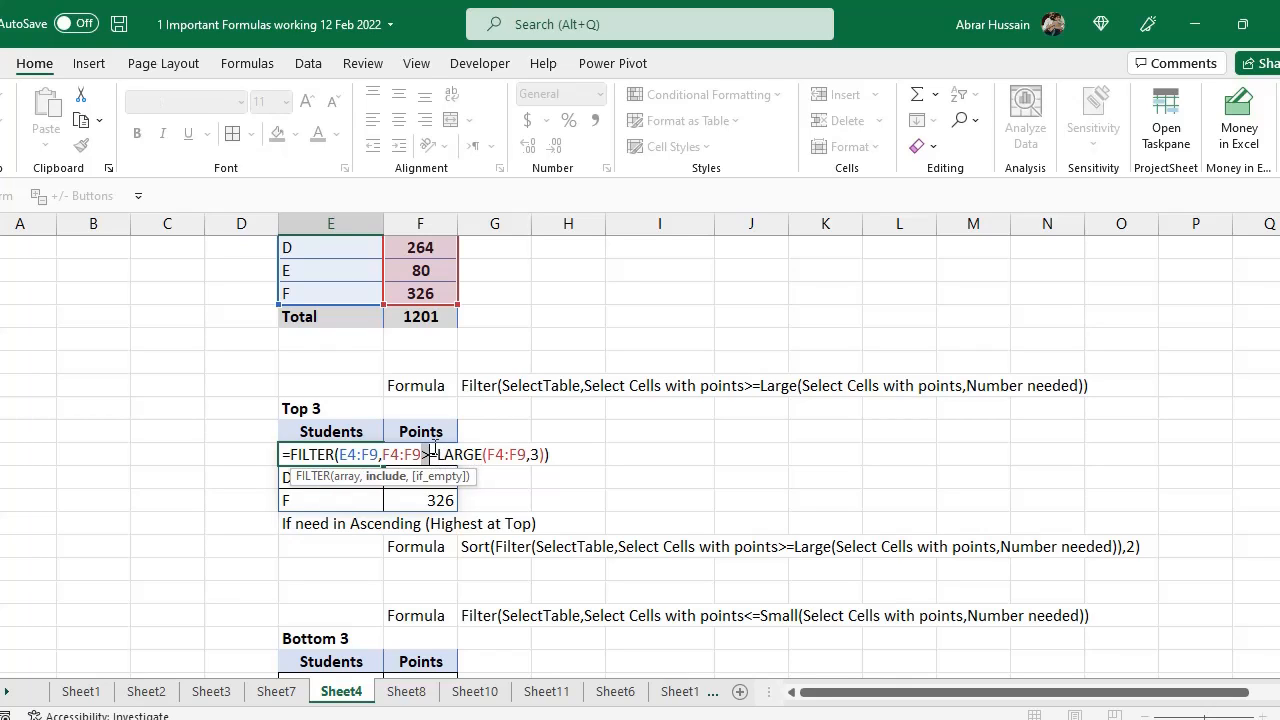
drag(438, 455, 476, 455)
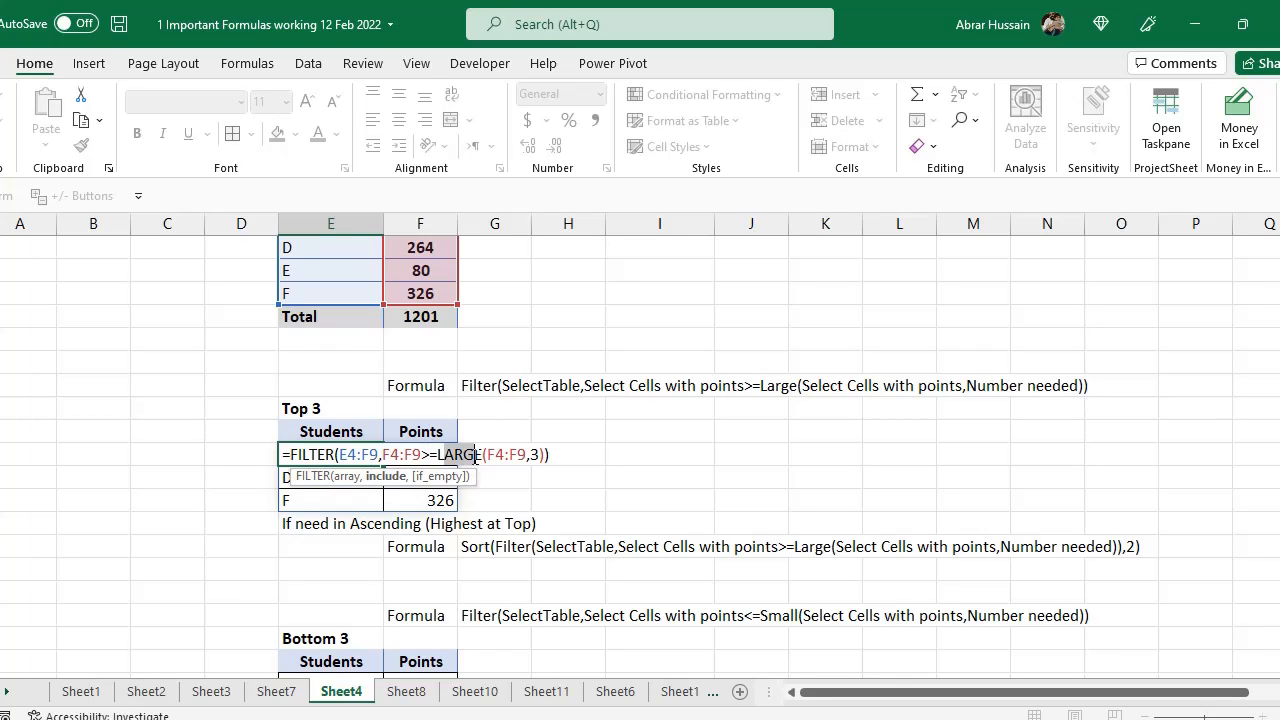
key(Escape)
Start a FILTER formula in the first Bottom 3 Students cell with array E4:F9 and include range F4:F9
scroll(477, 455, down, 2)
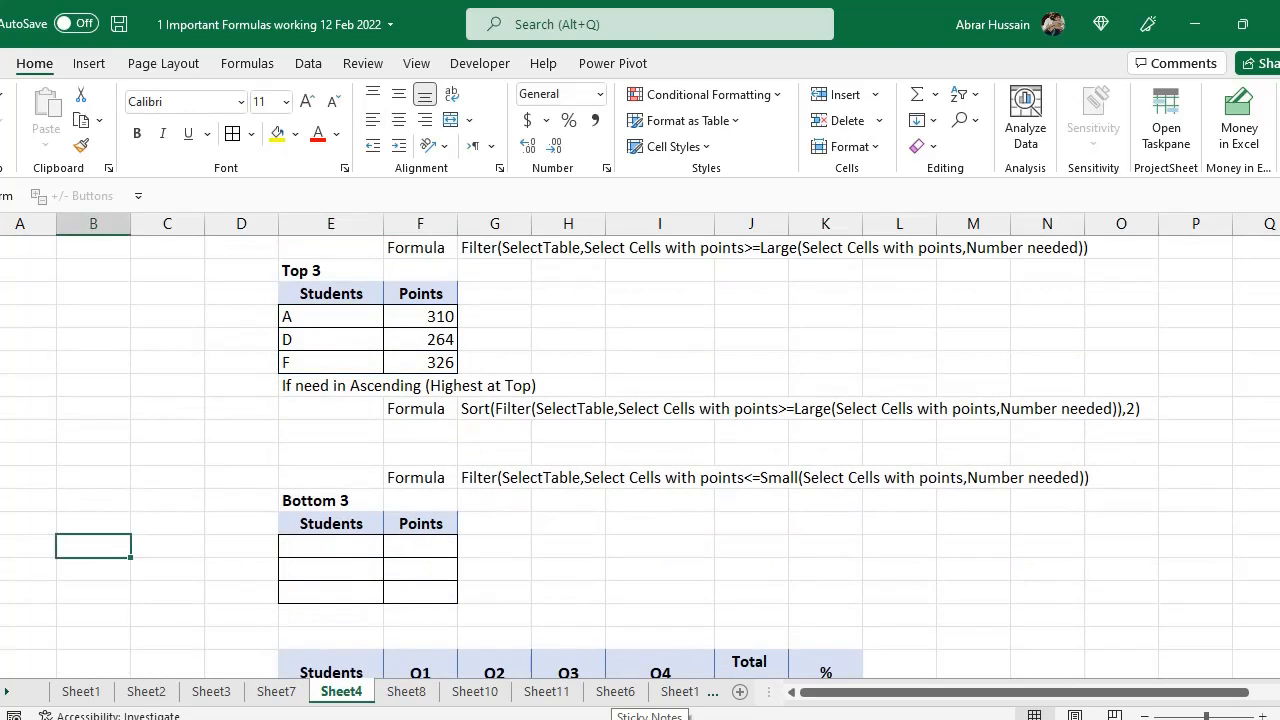
click(330, 545)
text(=)
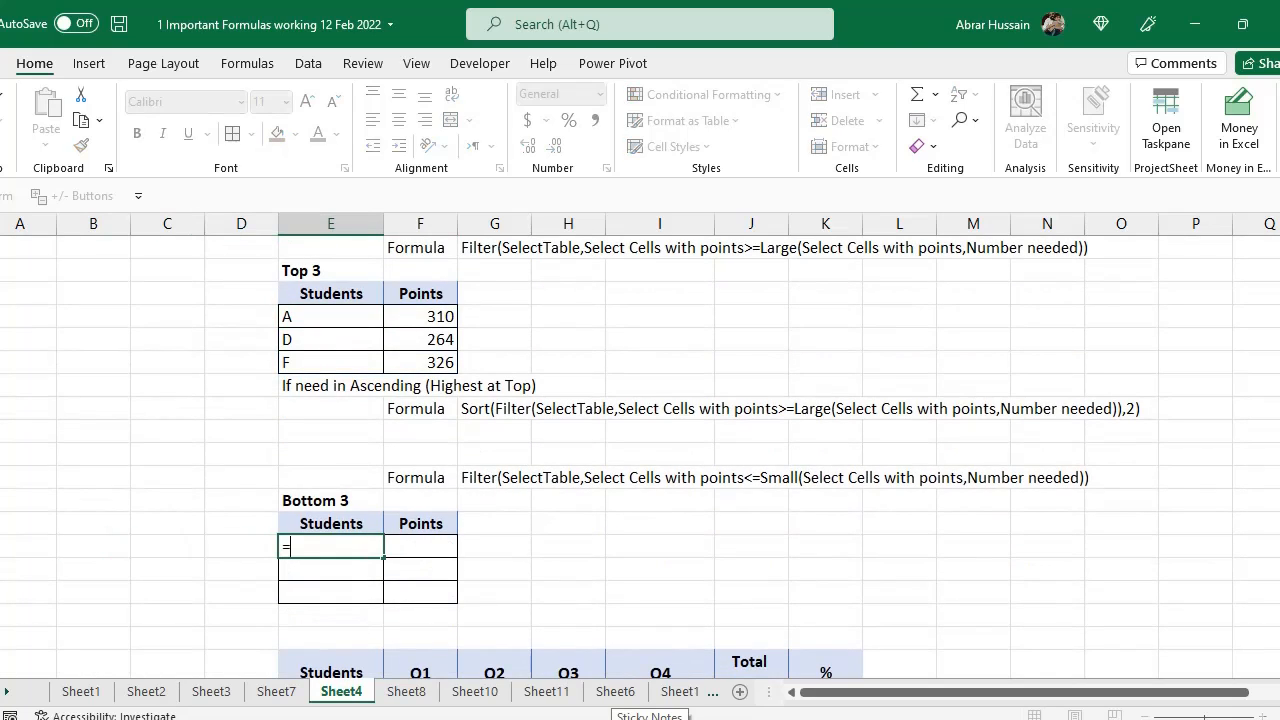
text(FILTER()
scroll(443, 569, up, 5)
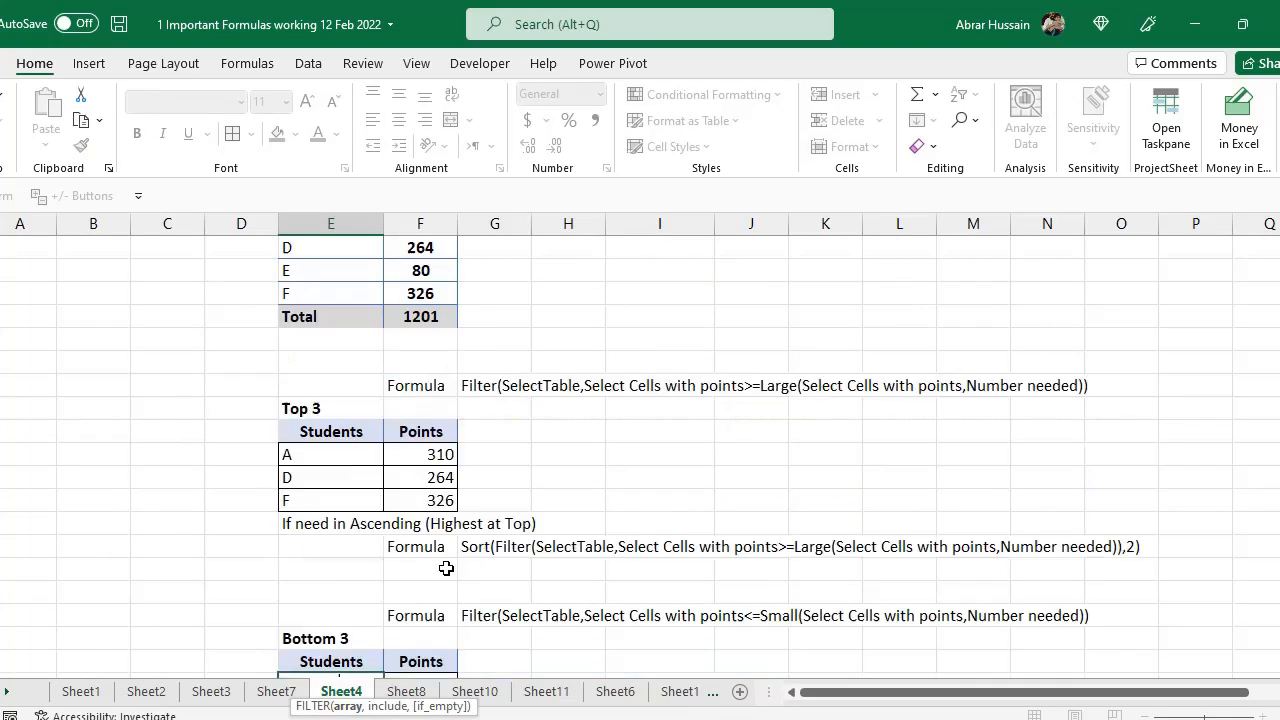
drag(330, 338, 423, 456)
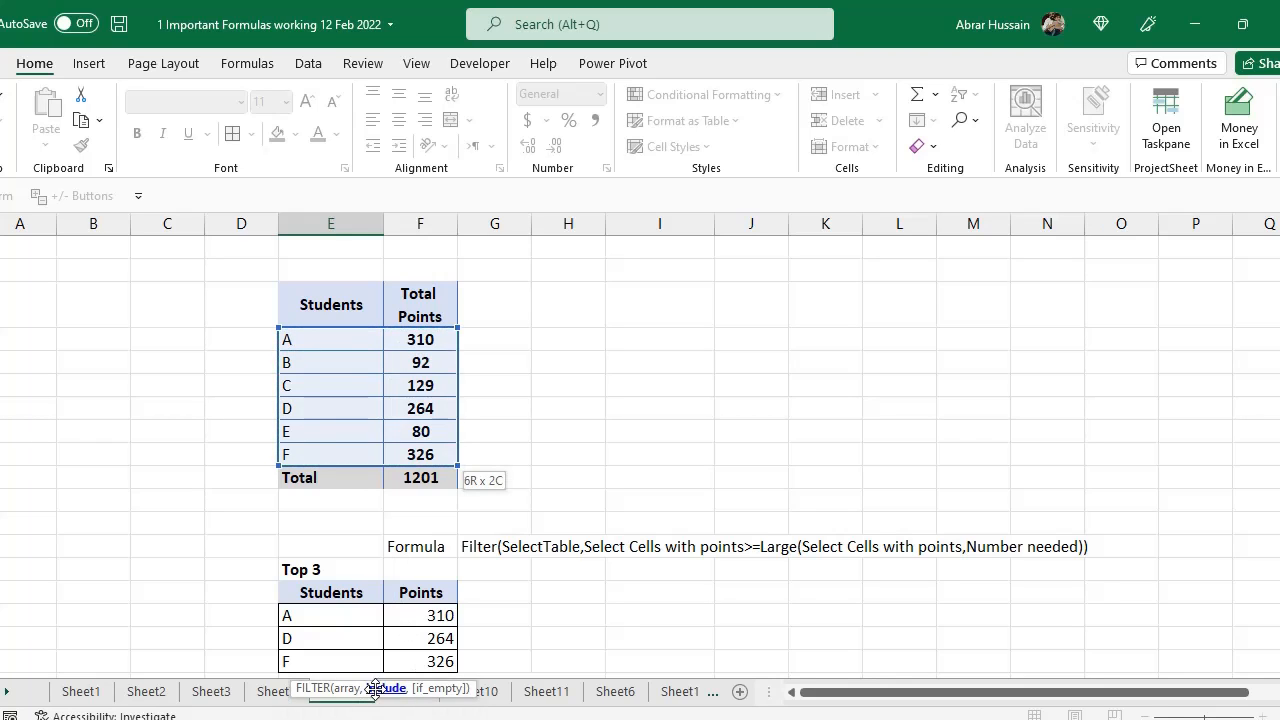
drag(420, 340, 423, 447)
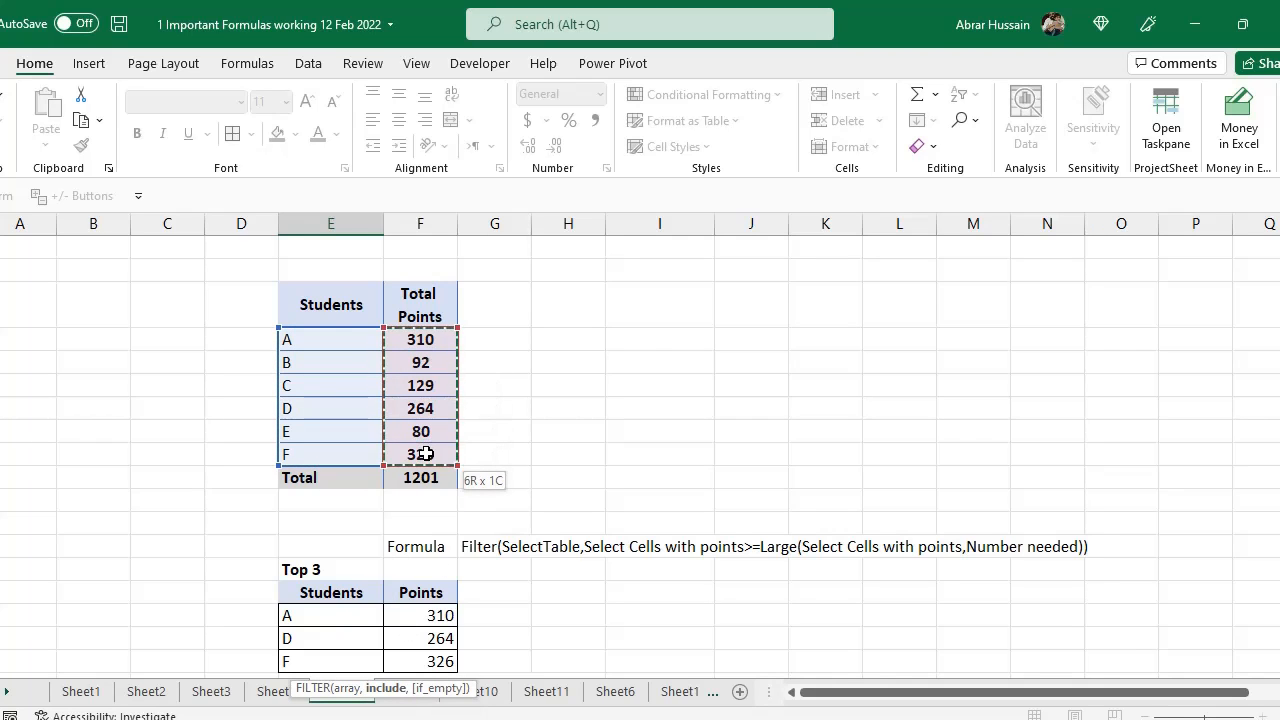
Extend the include argument with the condition <= Small( after F4:F9
scroll(628, 460, down, 5)
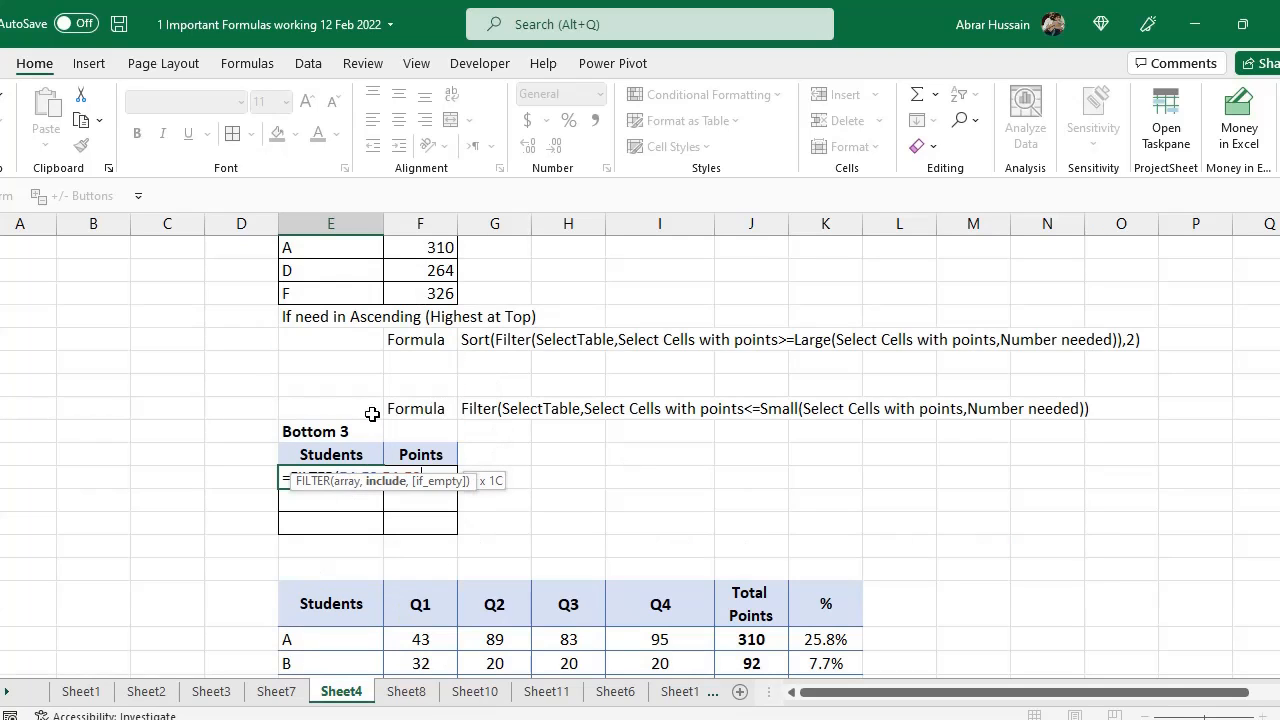
click(288, 476)
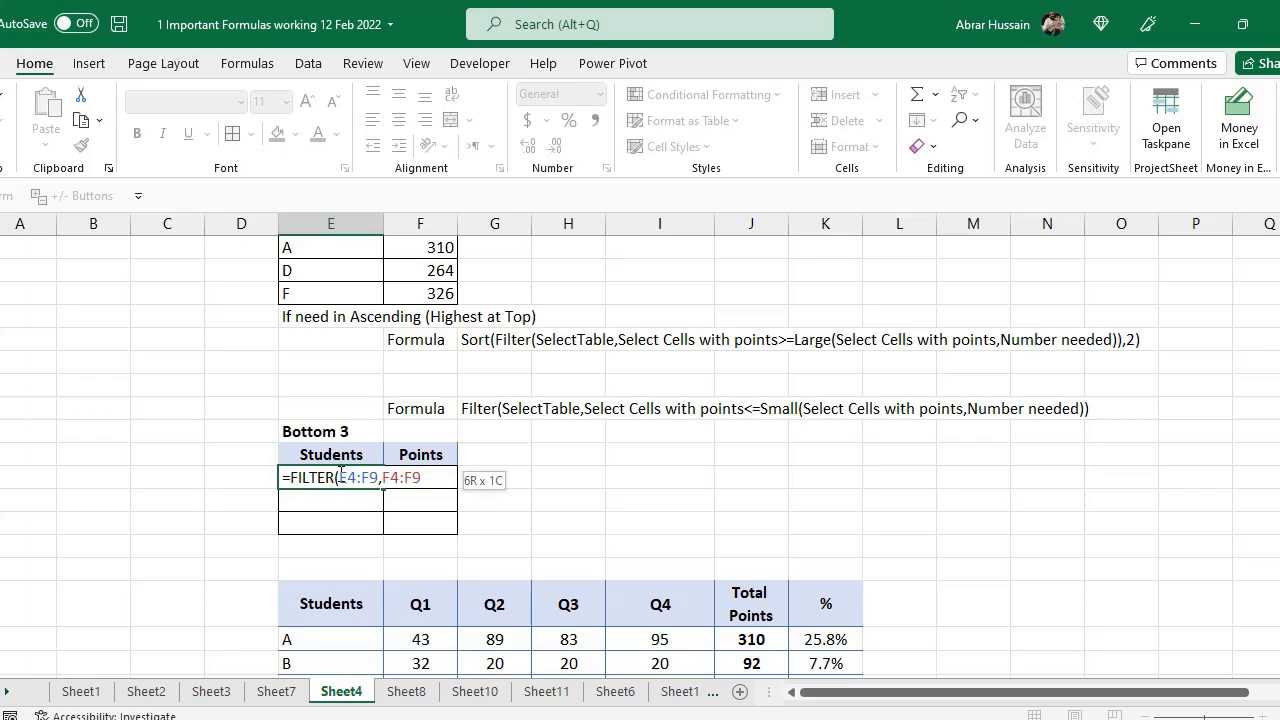
drag(341, 476, 422, 478)
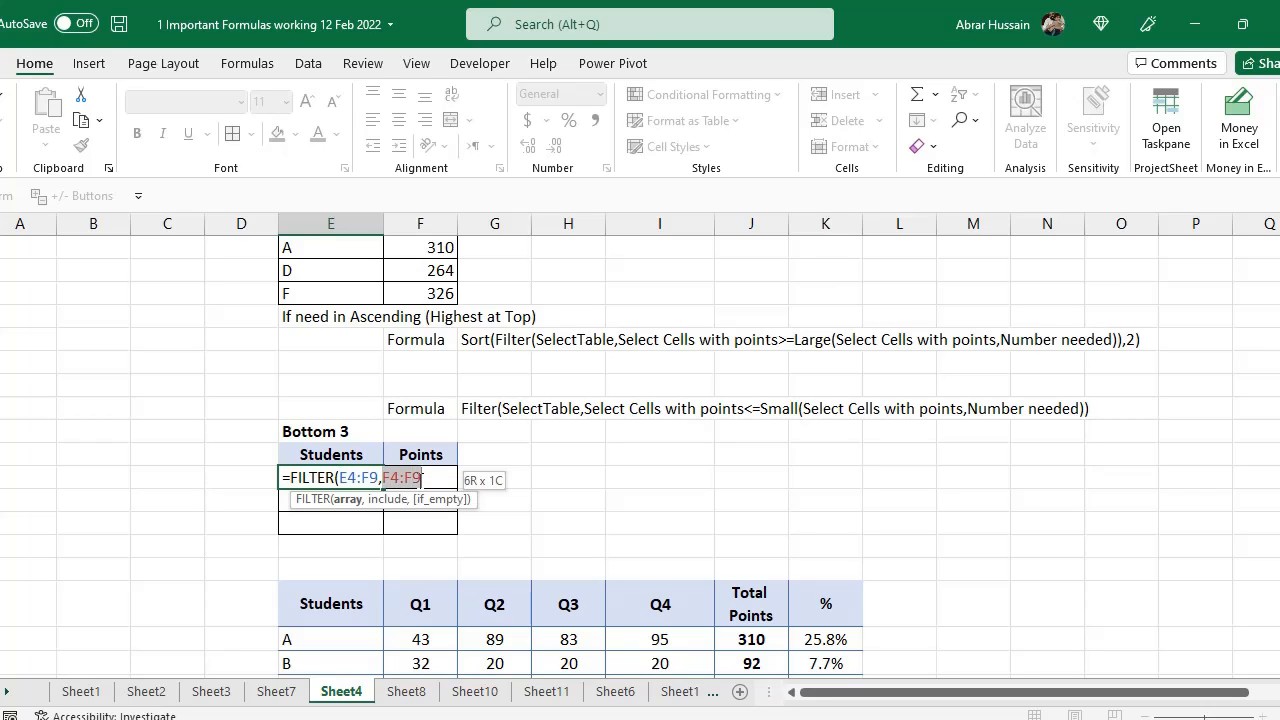
click(438, 474)
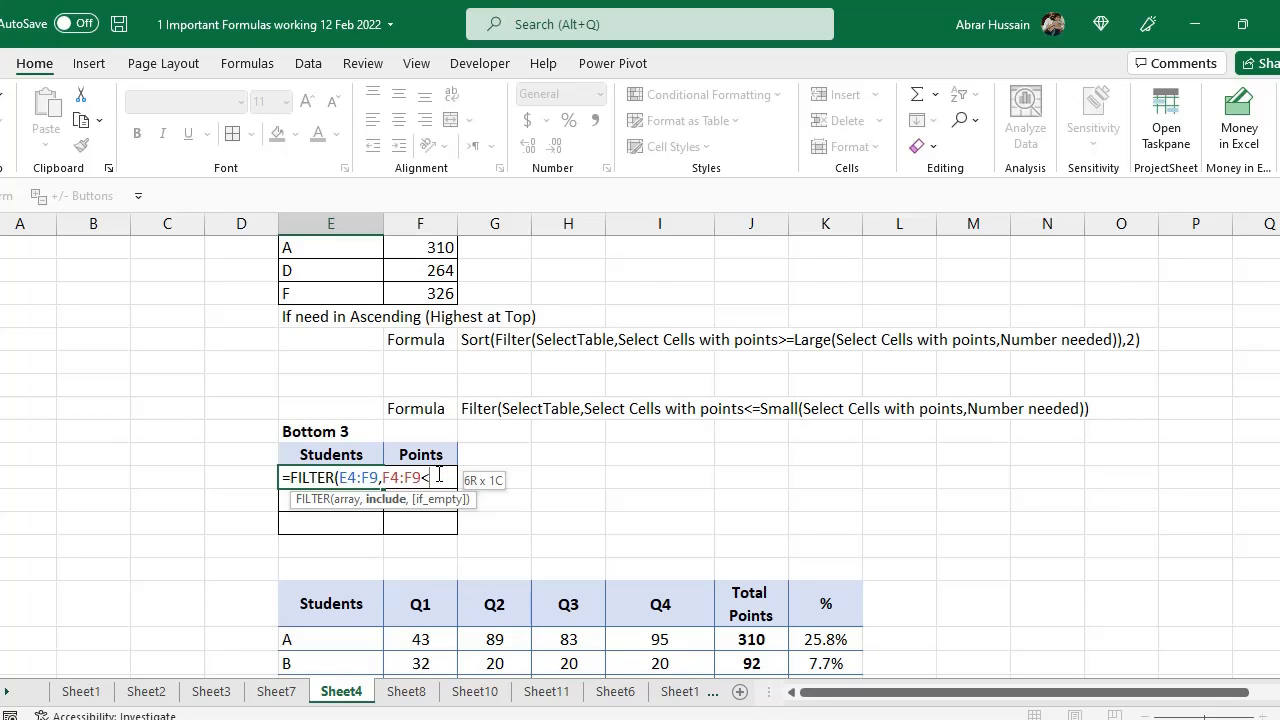
text(<=sma)
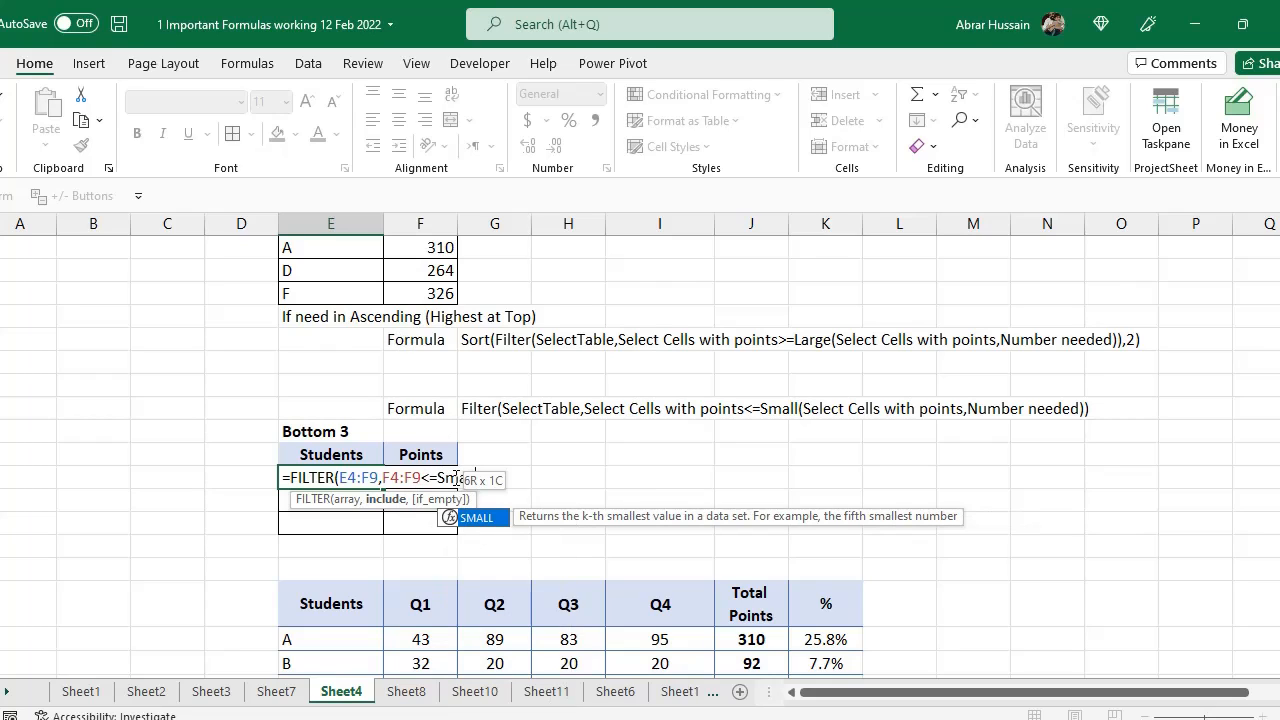
click(461, 471)
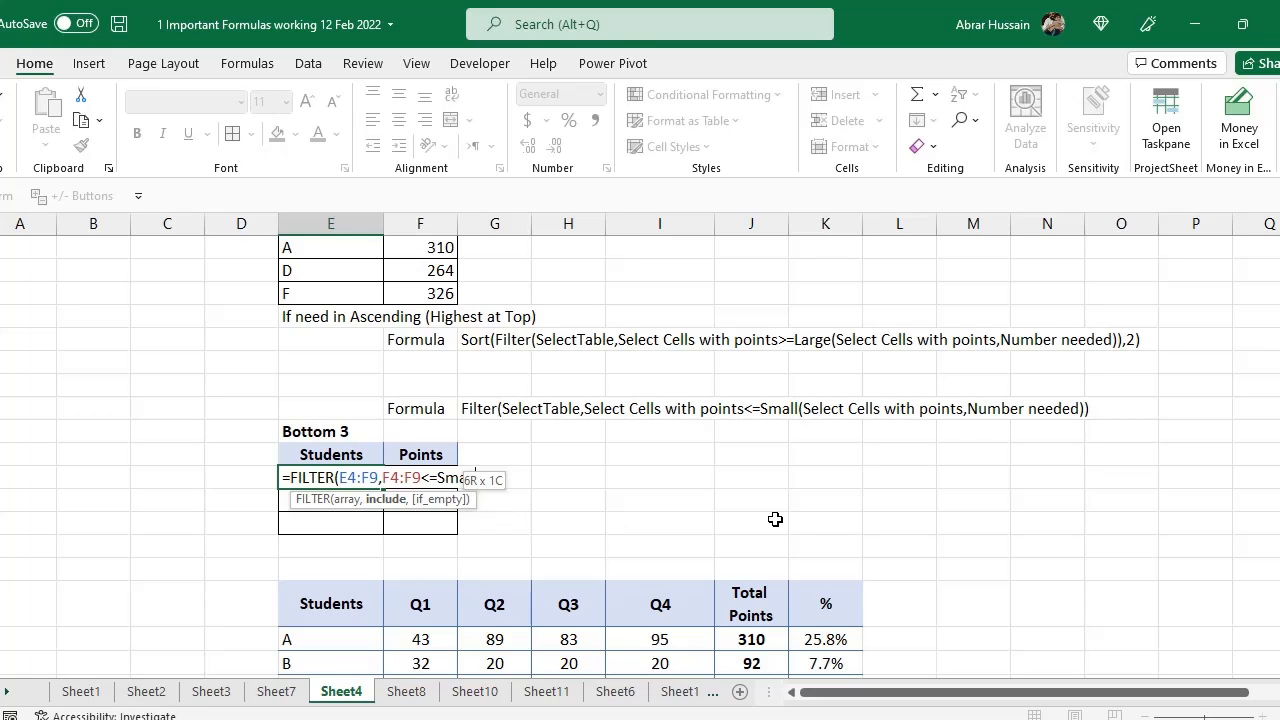
text(ll()
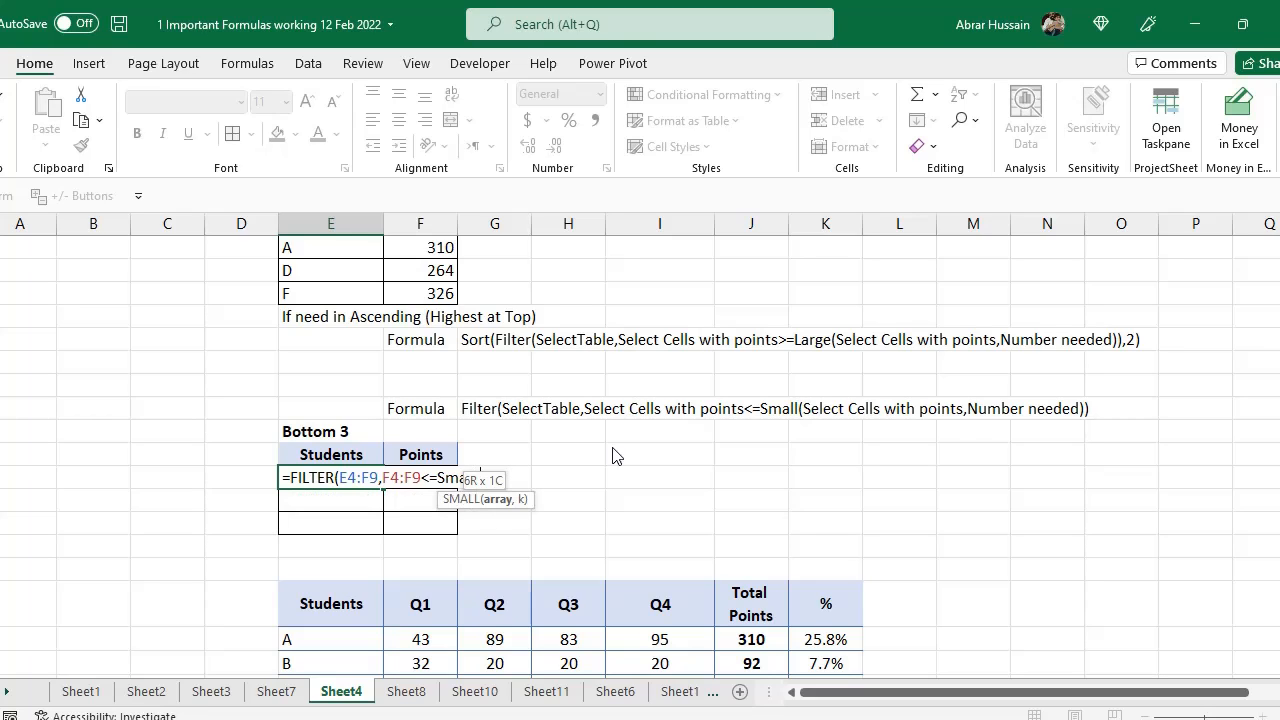
Give SMALL the range F4:F9 and 3, close both functions, and enter the Bottom 3 formula
scroll(526, 477, up, 1)
scroll(442, 355, up, 4)
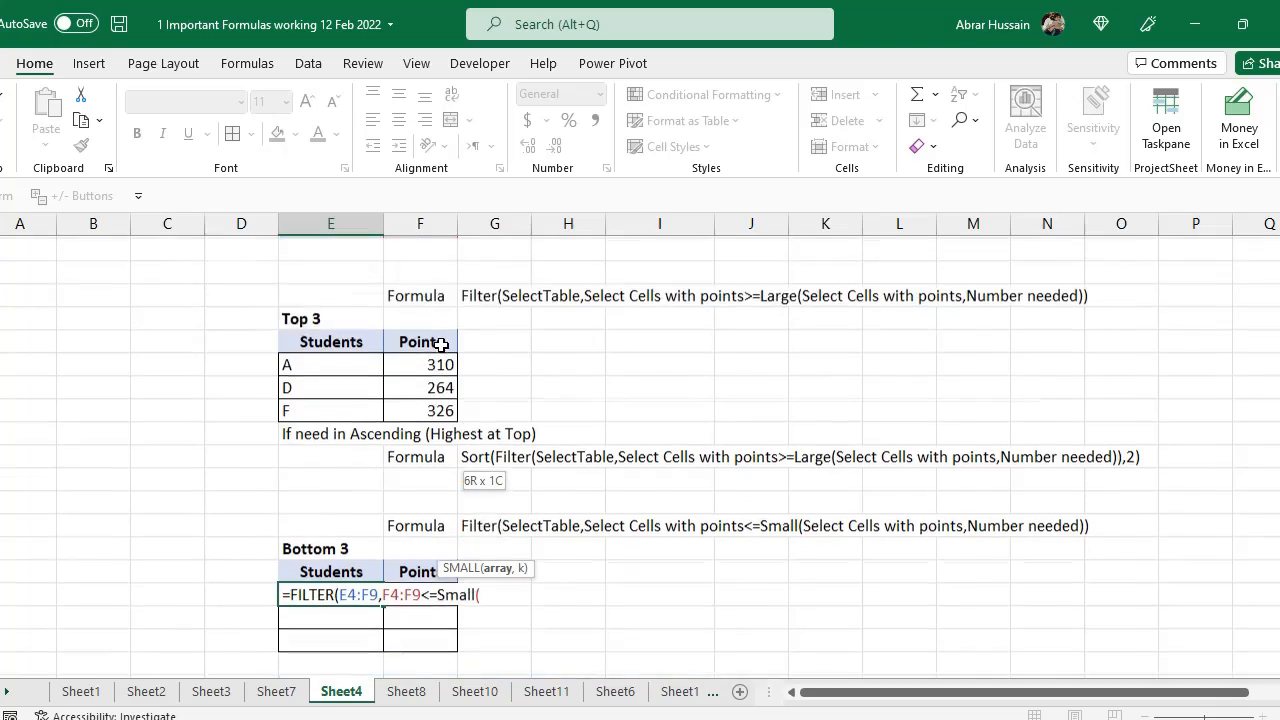
drag(430, 341, 420, 454)
scroll(750, 477, down, 4)
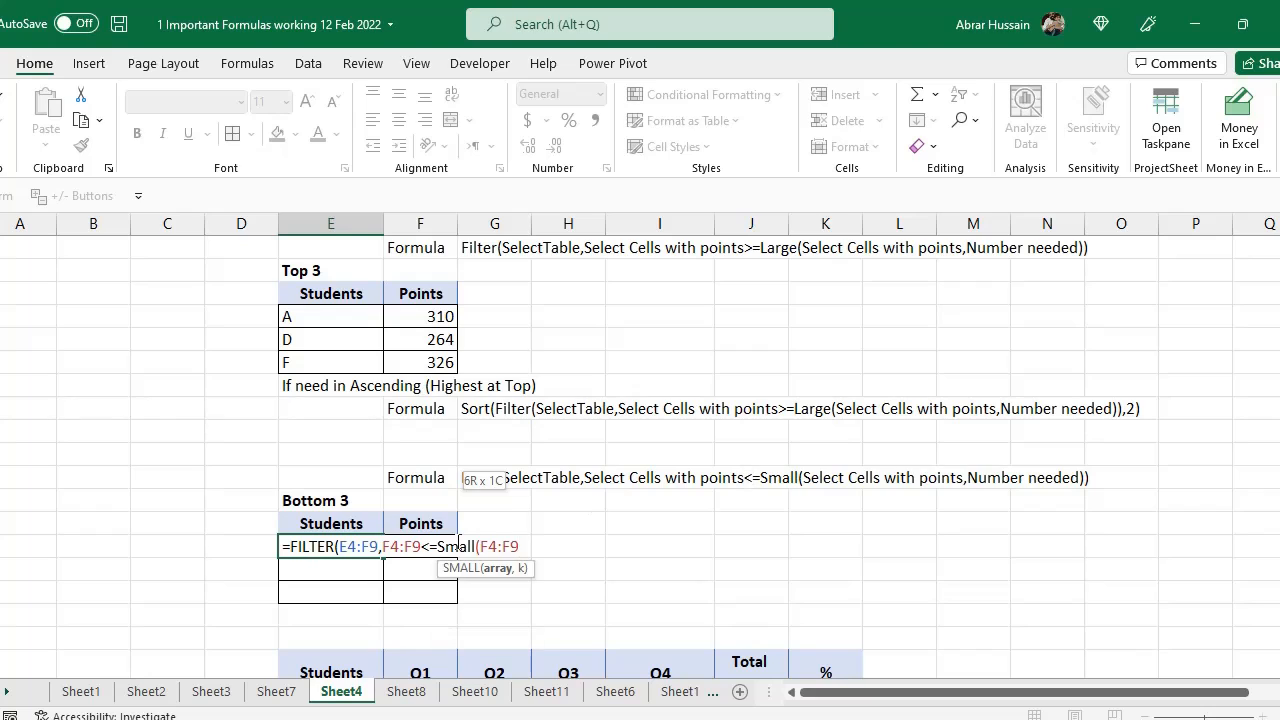
text(,)
text(3))
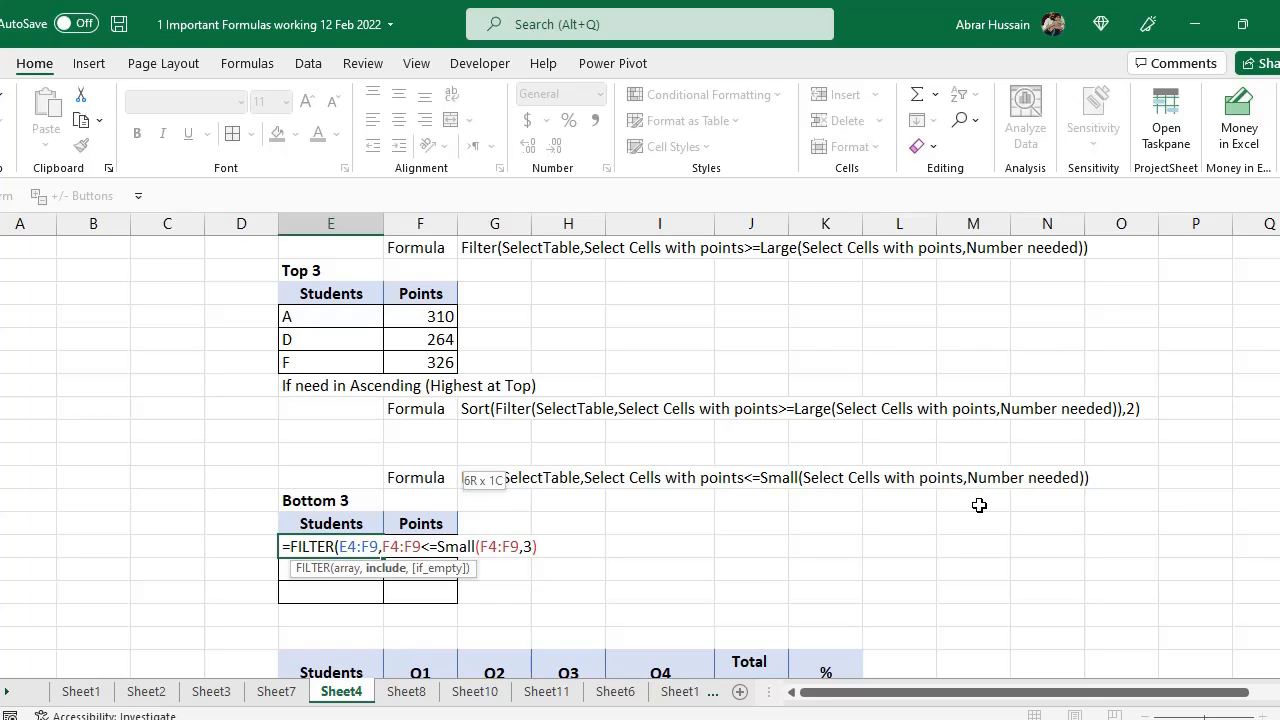
text())
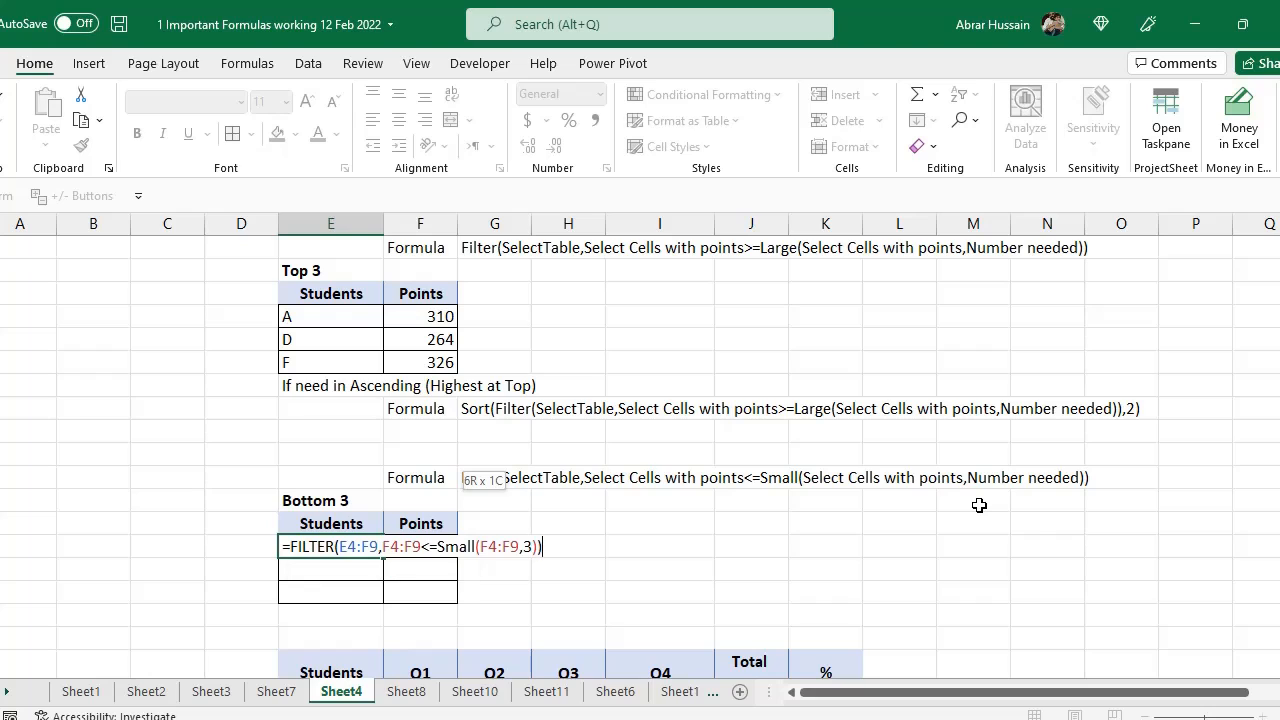
key(Return)
Select the Bottom 3 points and the Top 3 points to compare their totals
key(Up)
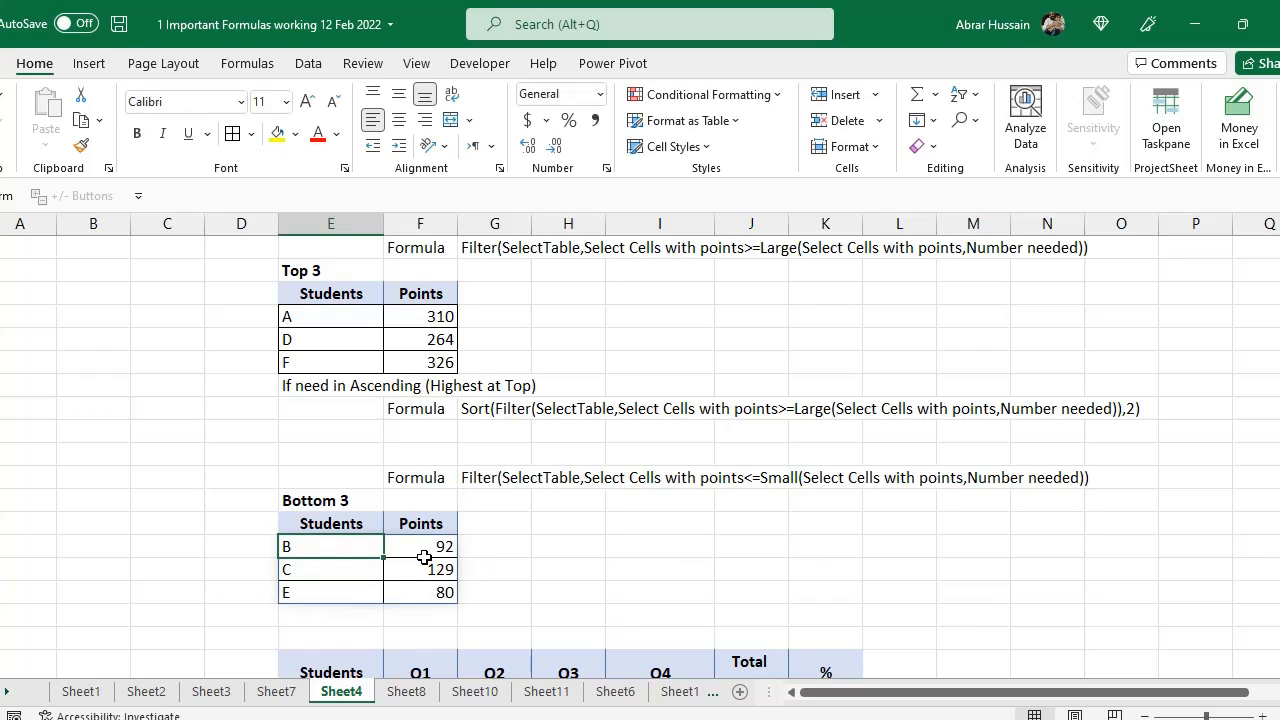
drag(424, 555, 430, 588)
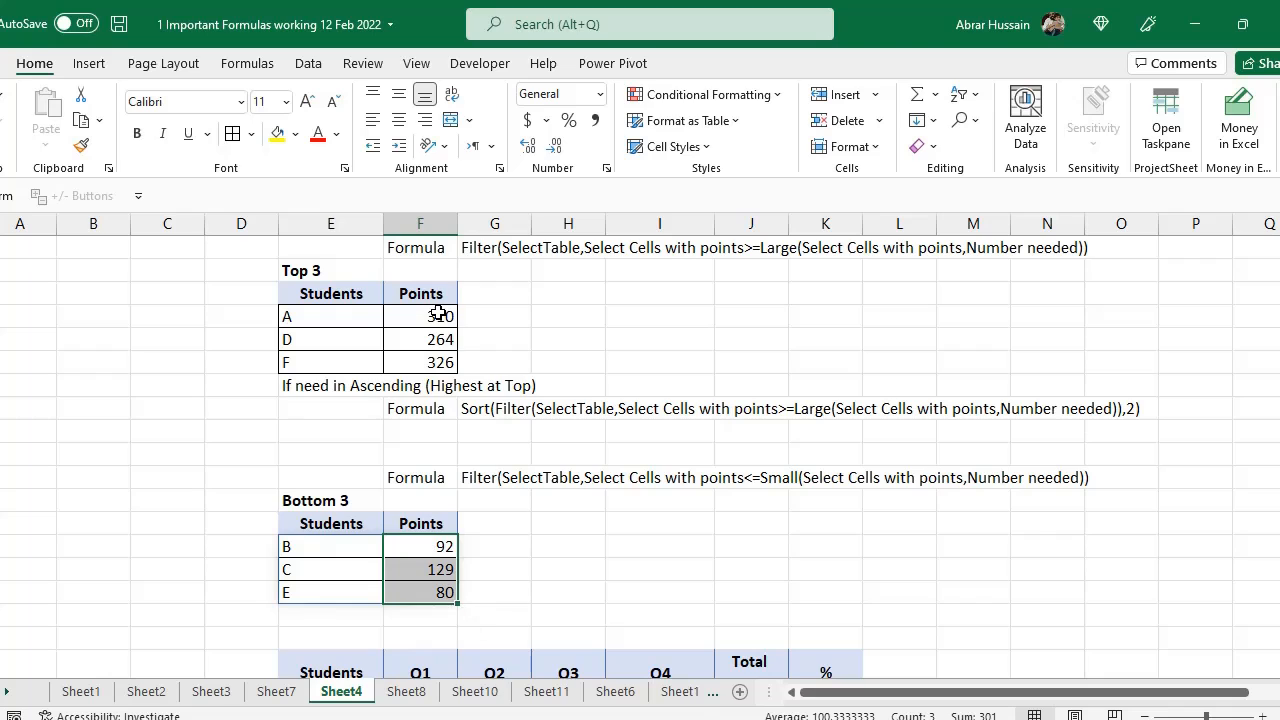
drag(436, 312, 450, 362)
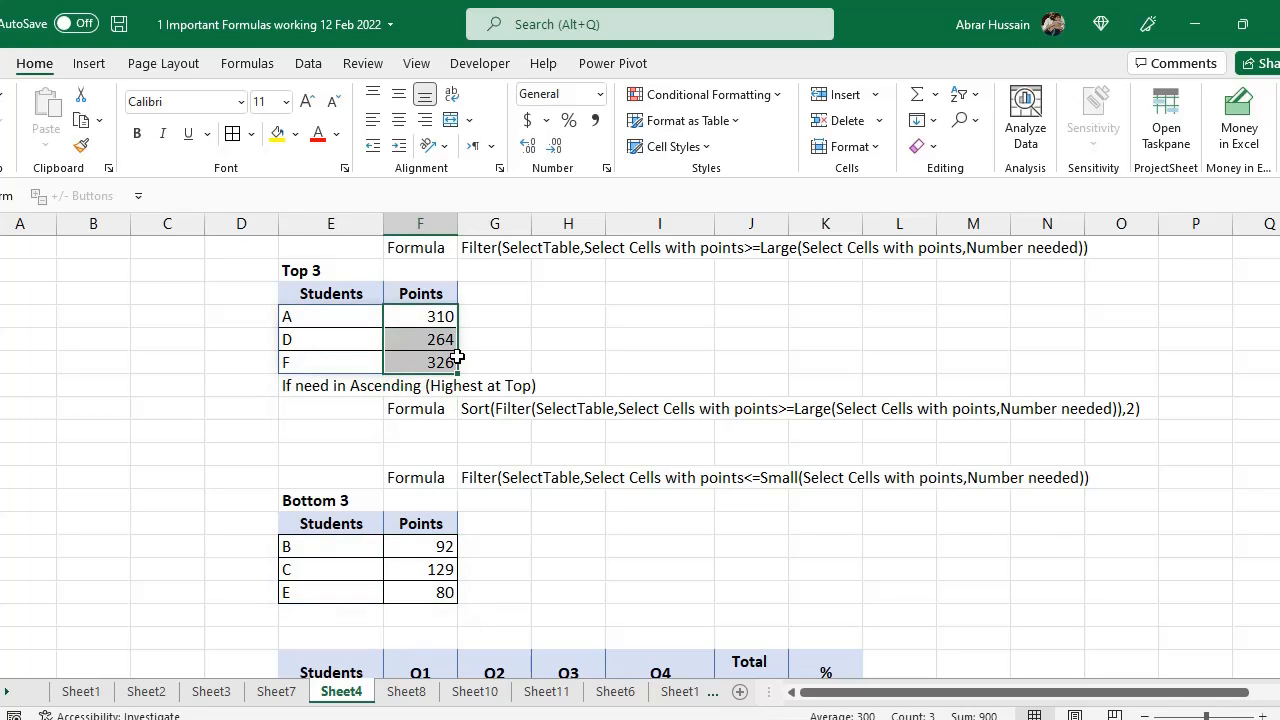
click(379, 562)
Wrap the Bottom 3 FILTER formula in SORT with sort index 2 and enter it
scroll(380, 562, down, 2)
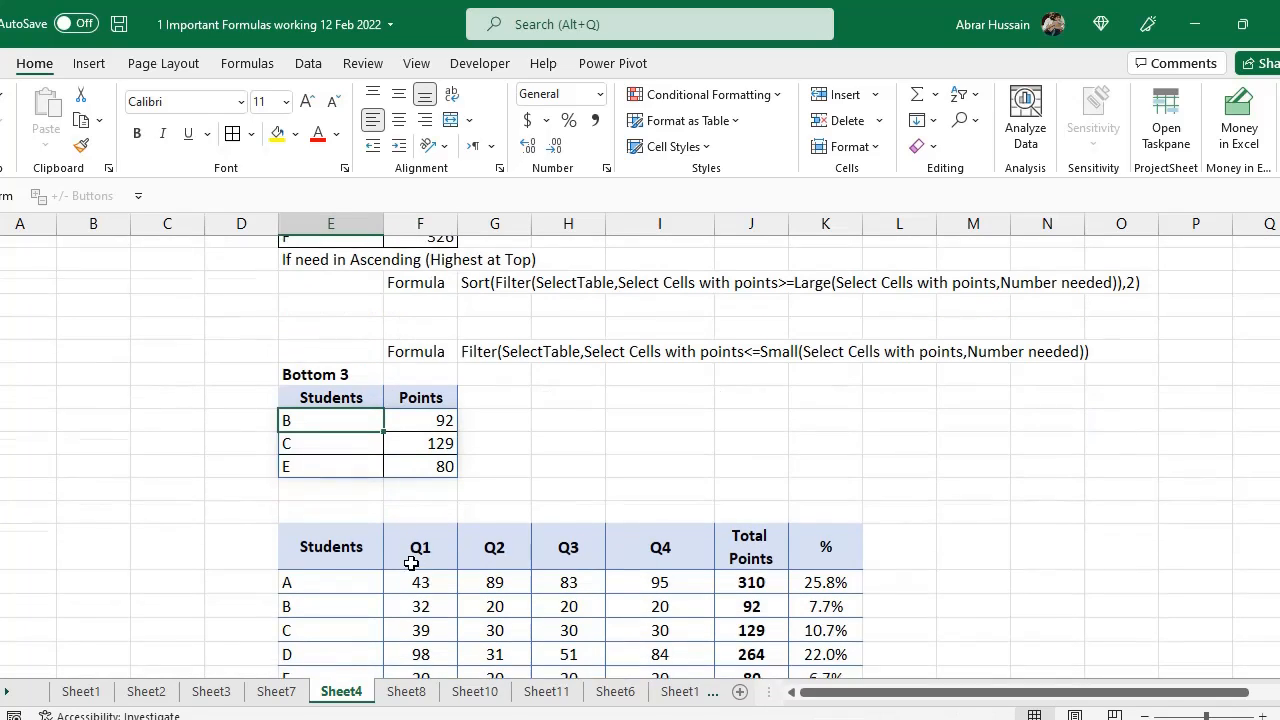
double_click(349, 408)
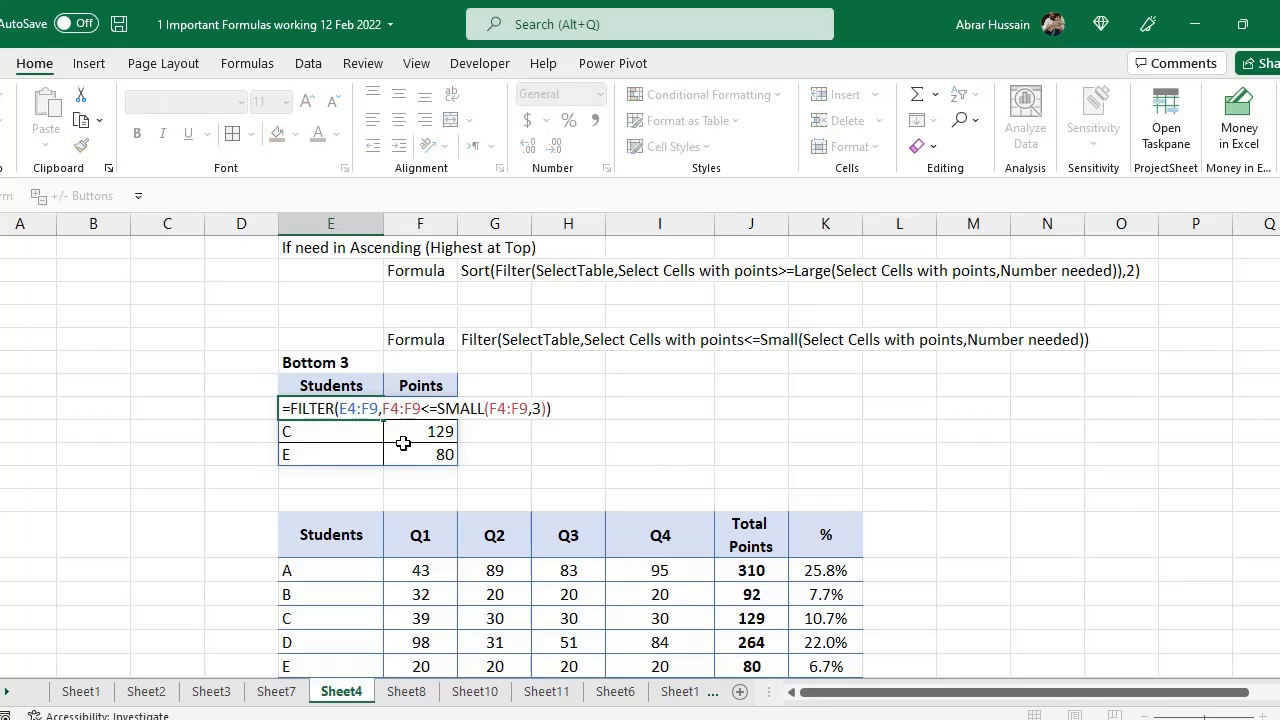
text(SORT)
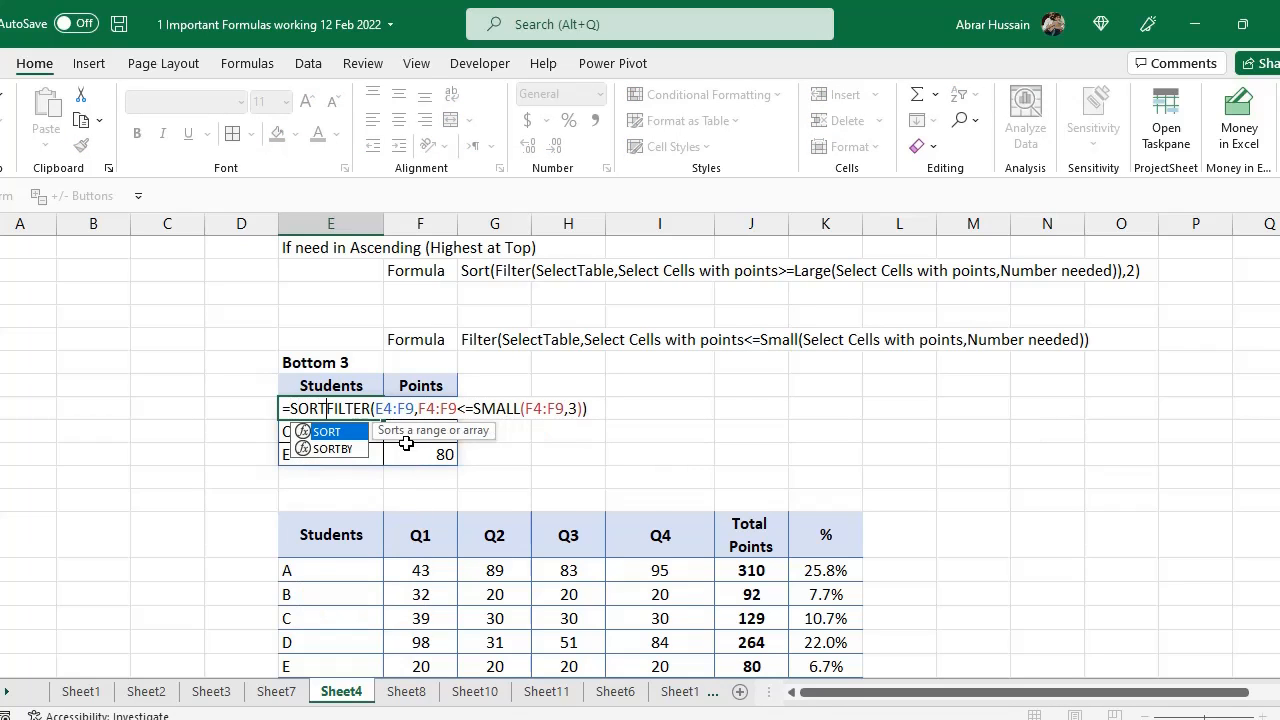
text(()
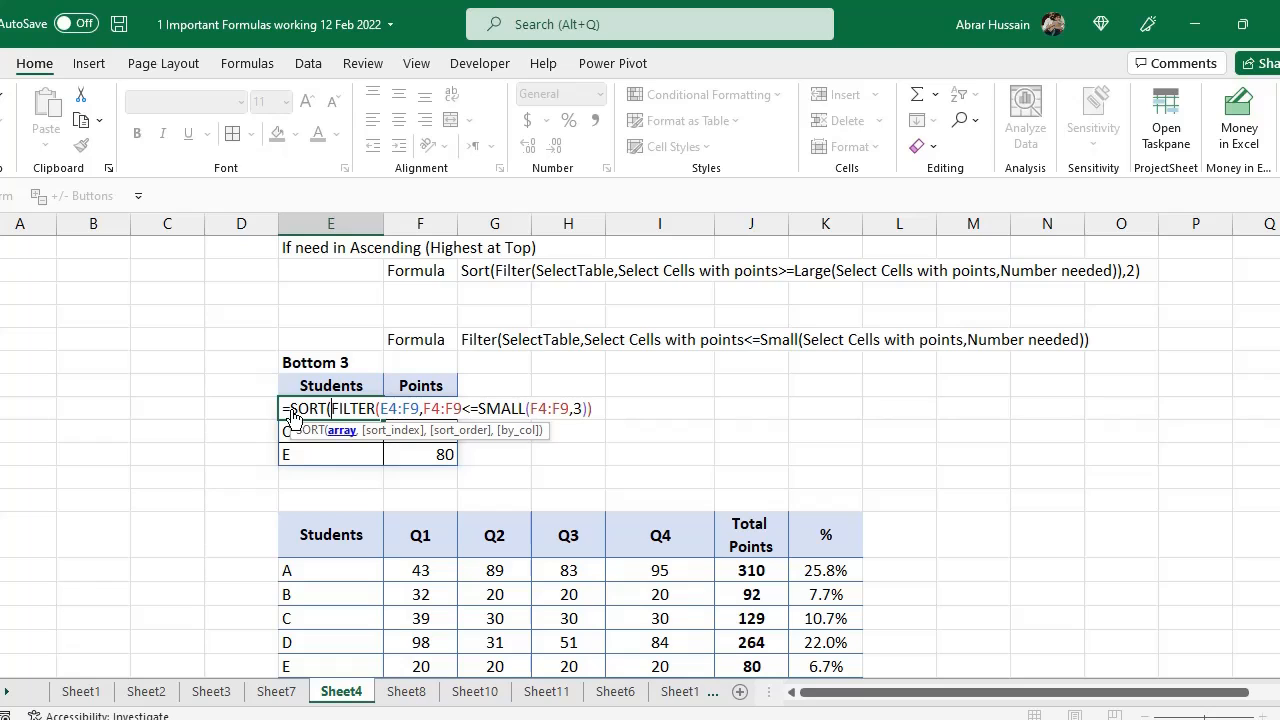
click(612, 406)
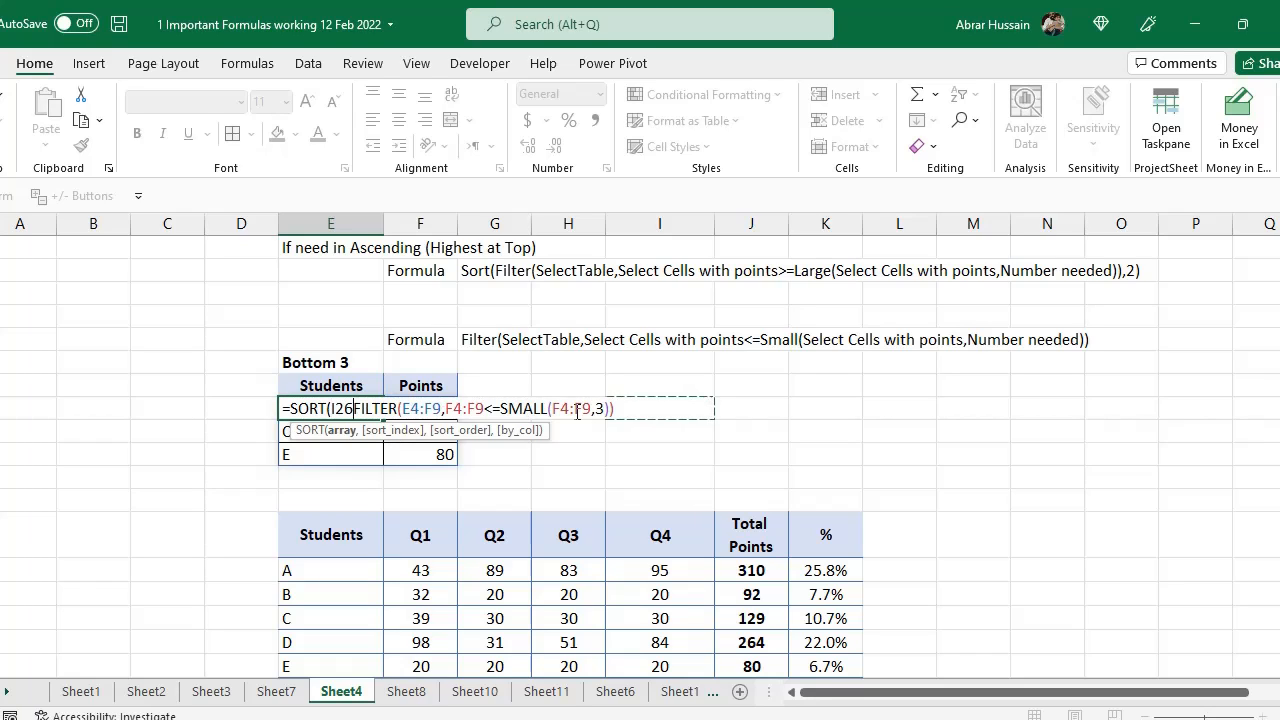
key(BackSpace)
click(314, 413)
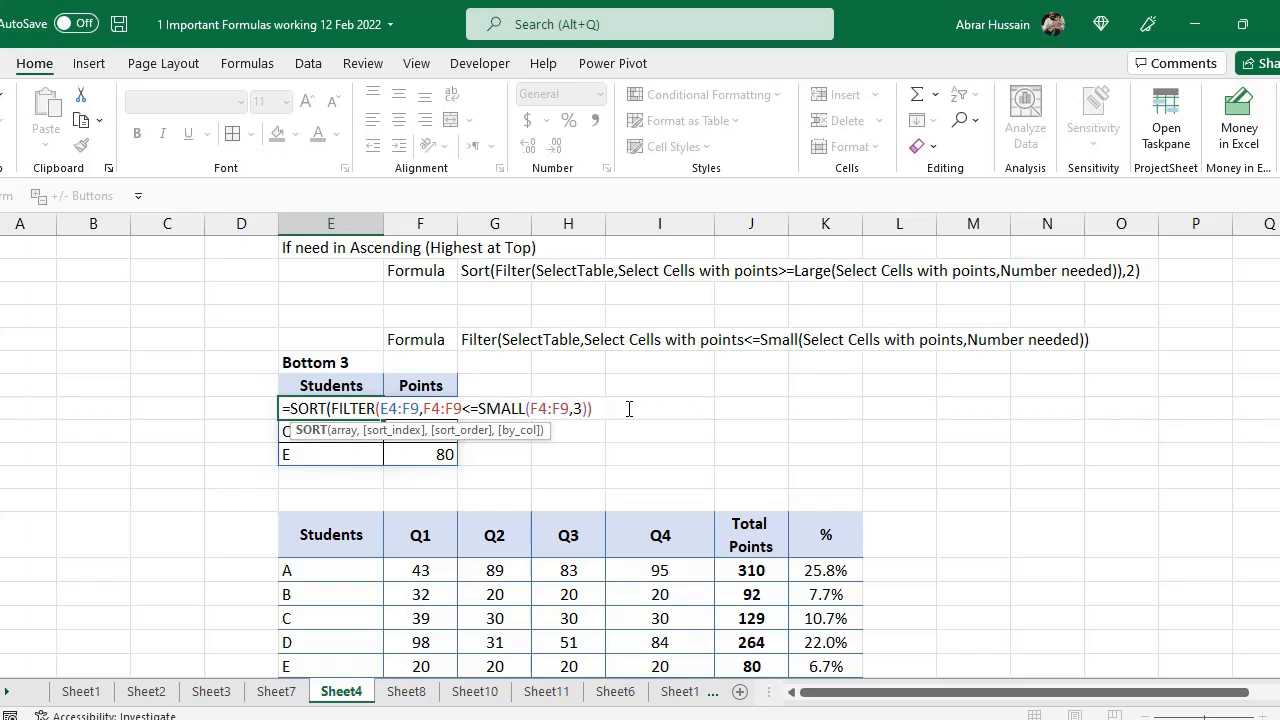
click(598, 402)
text(,2)
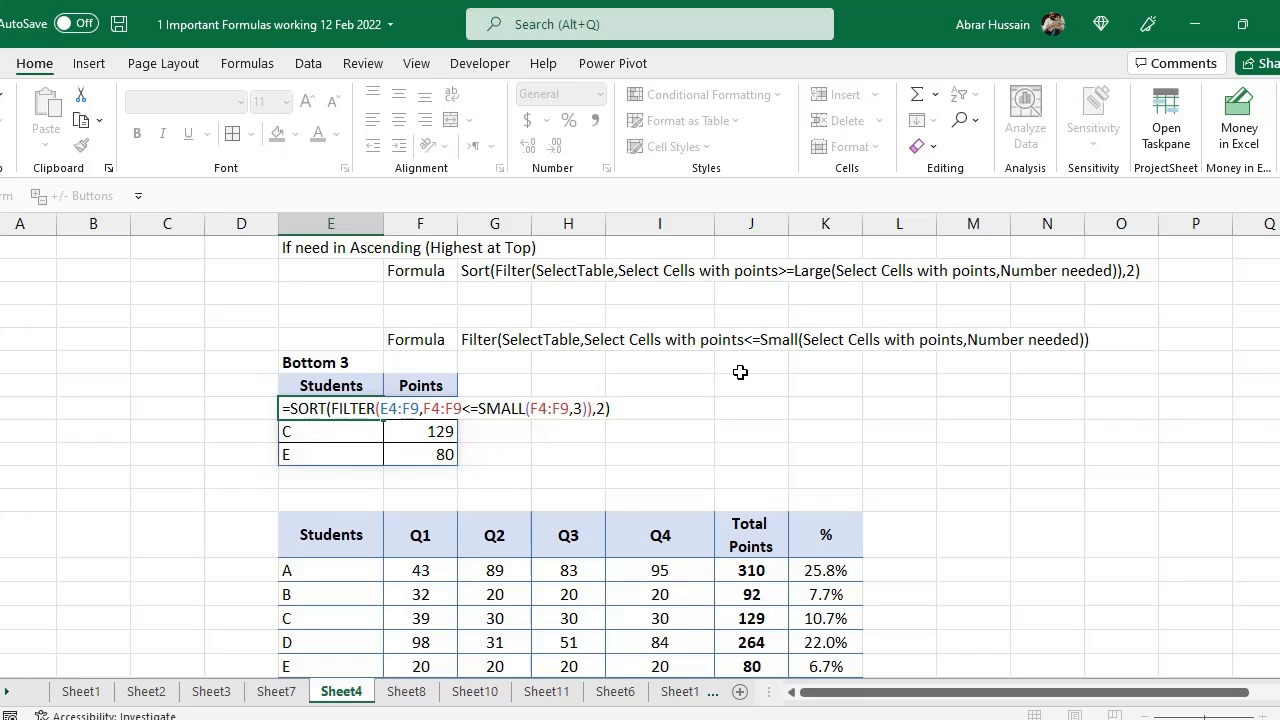
key(Return)
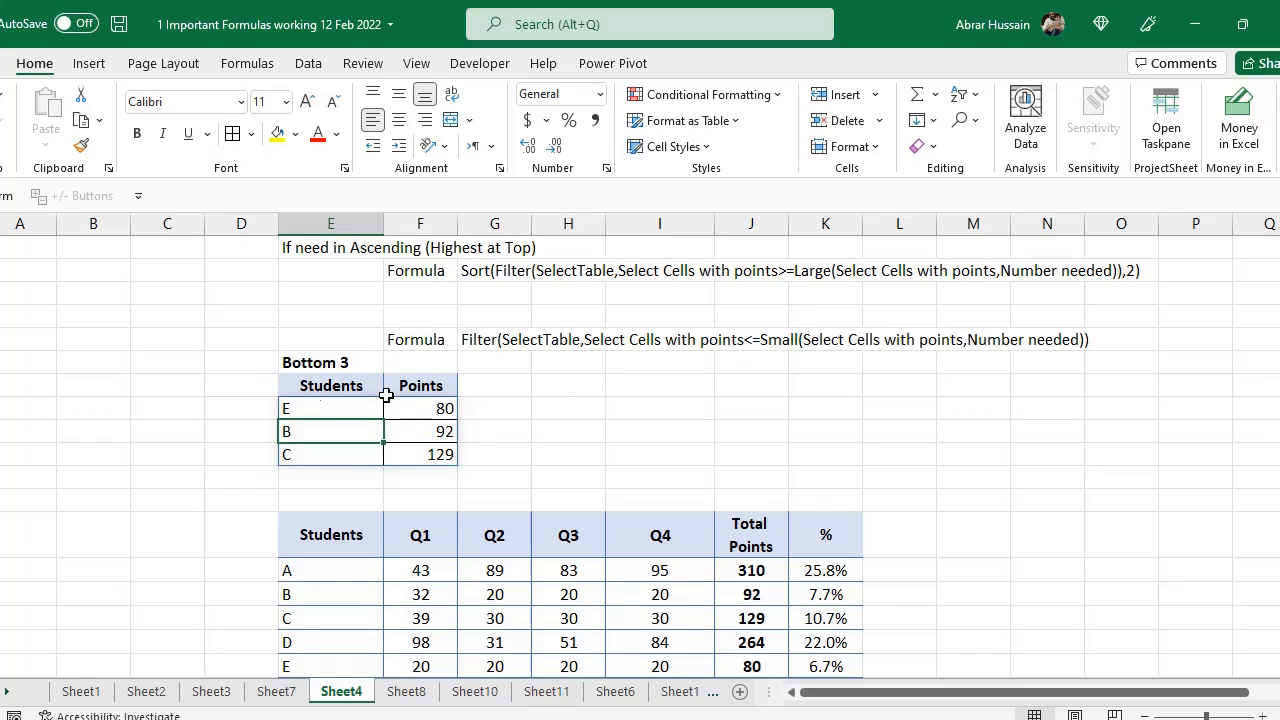
Select the sorted Bottom 3 points and the source student table to compare them
click(443, 409)
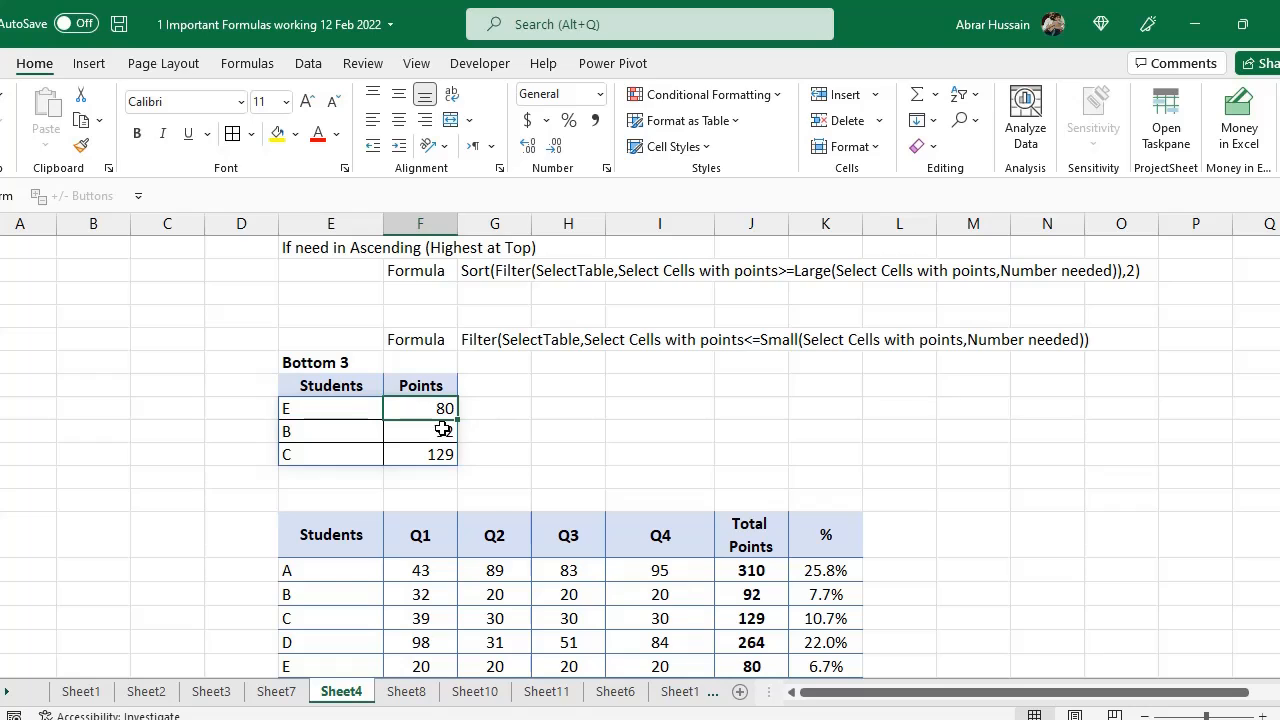
click(436, 431)
click(435, 455)
scroll(930, 472, up, 6)
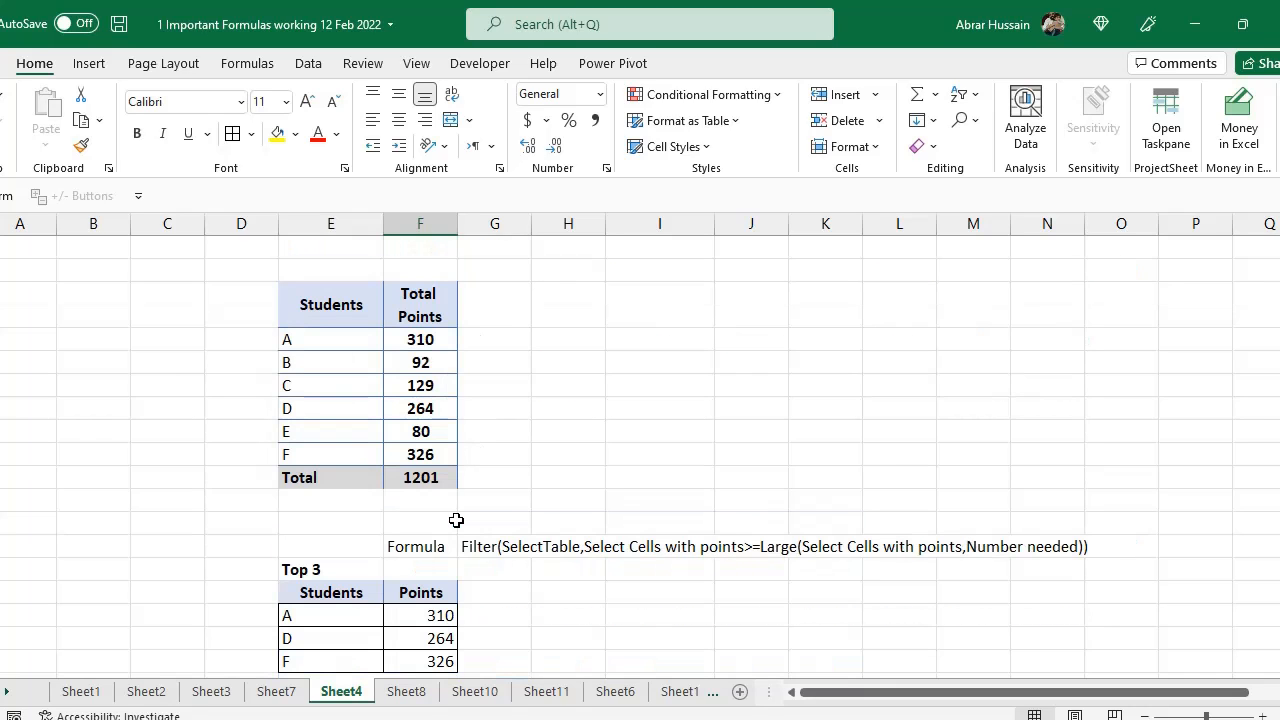
drag(330, 306, 426, 294)
drag(399, 405, 400, 480)
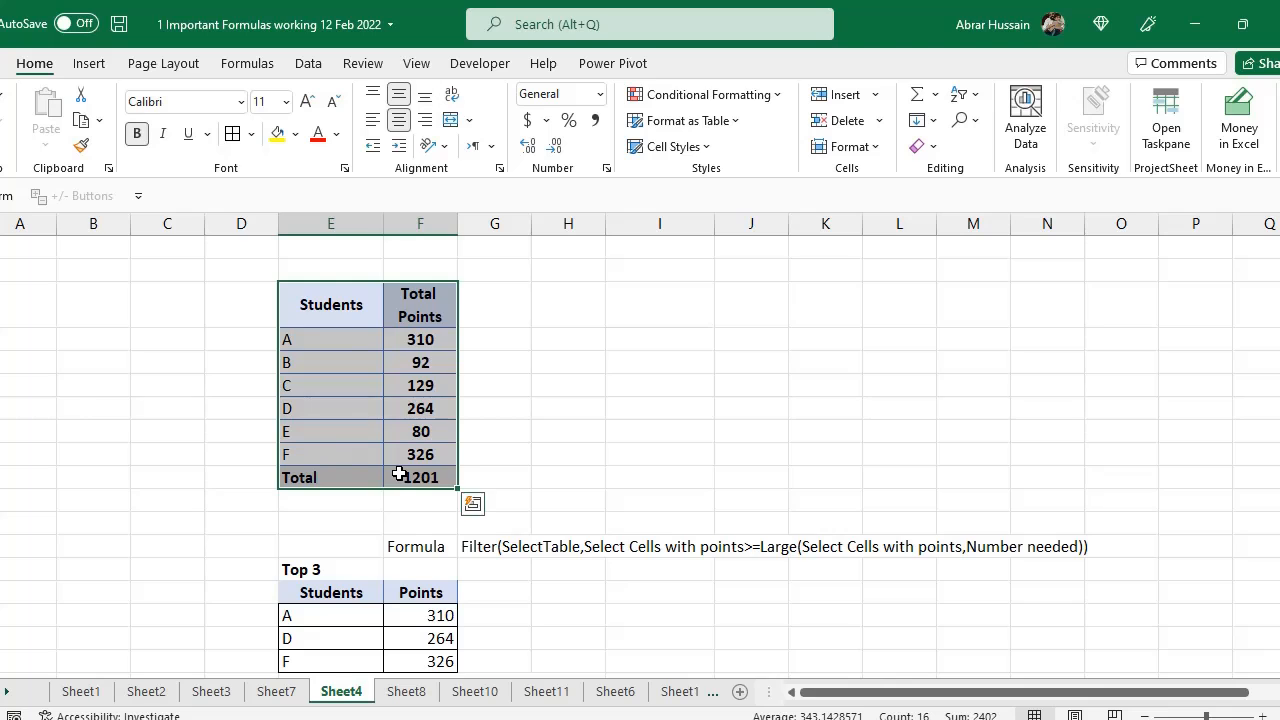
Open the Top 3 FILTER formula for review and exit editing without changes
scroll(400, 480, down, 2)
click(362, 457)
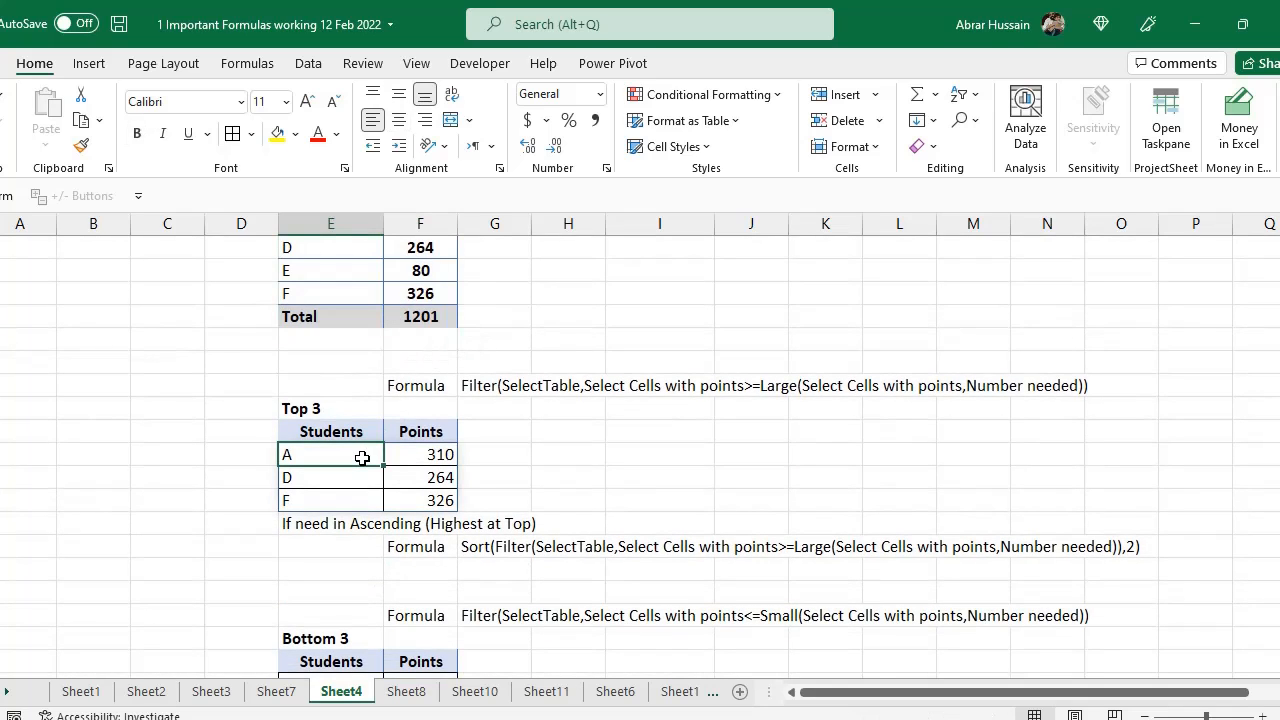
scroll(370, 534, down, 1)
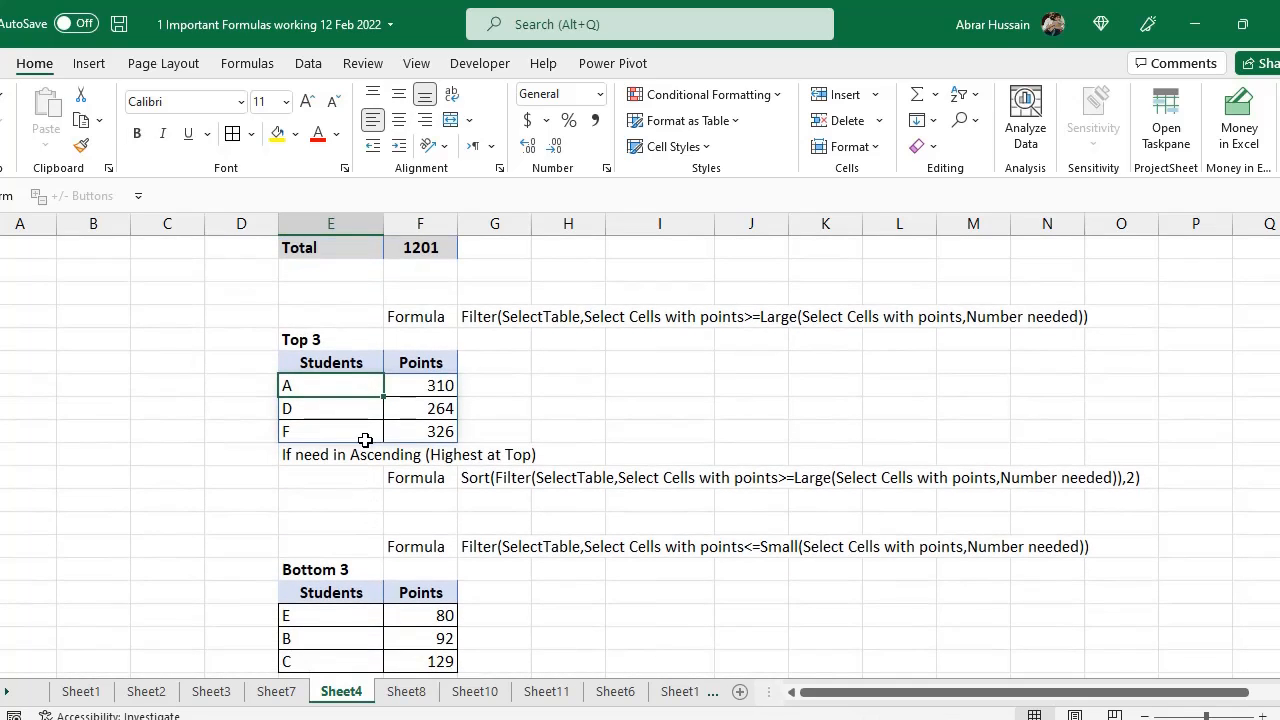
double_click(335, 392)
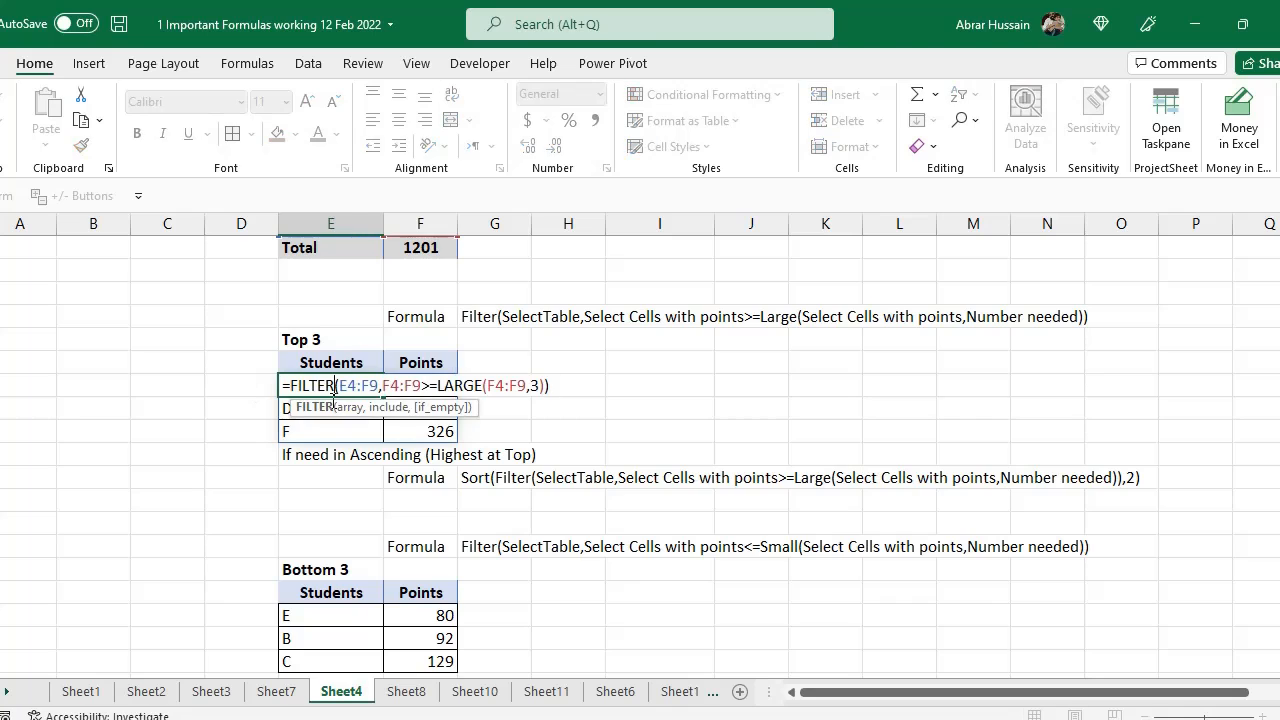
scroll(413, 527, up, 2)
key(Escape)
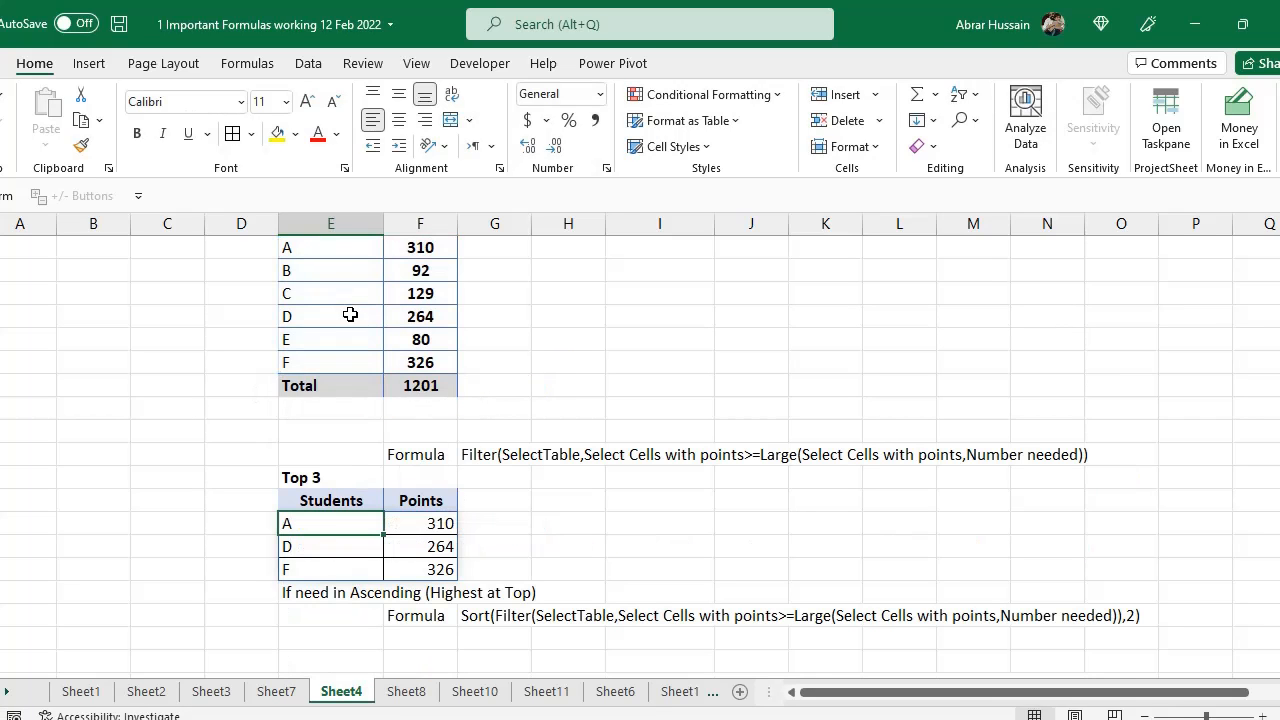
scroll(350, 330, up, 2)
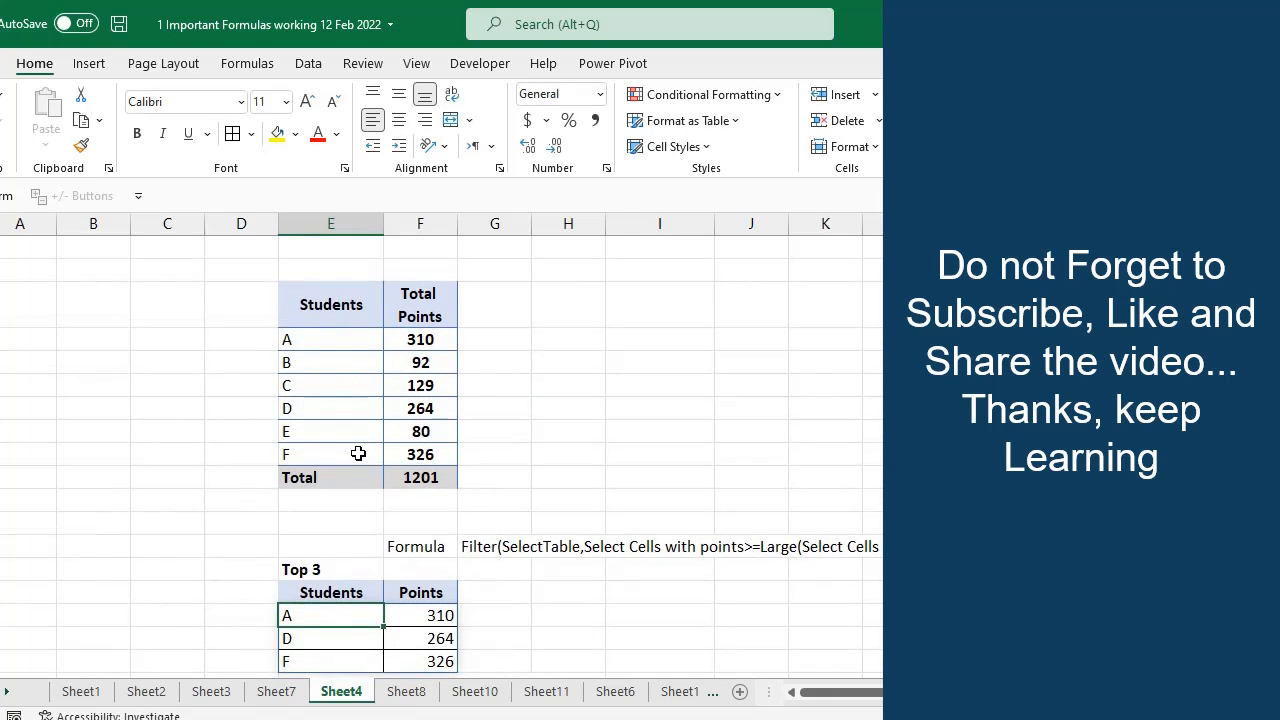
Select the quarterly student table and the Bottom 3 results to compare them
scroll(417, 534, down, 8)
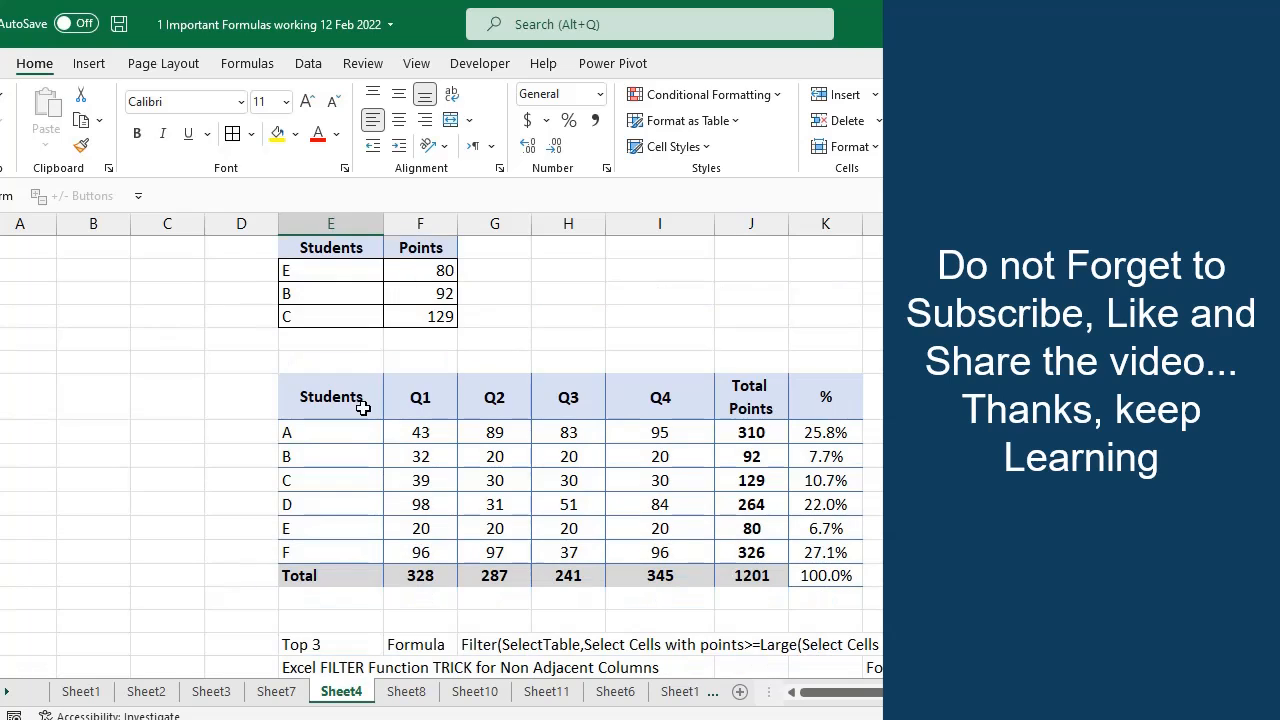
drag(313, 392, 817, 570)
scroll(417, 462, up, 1)
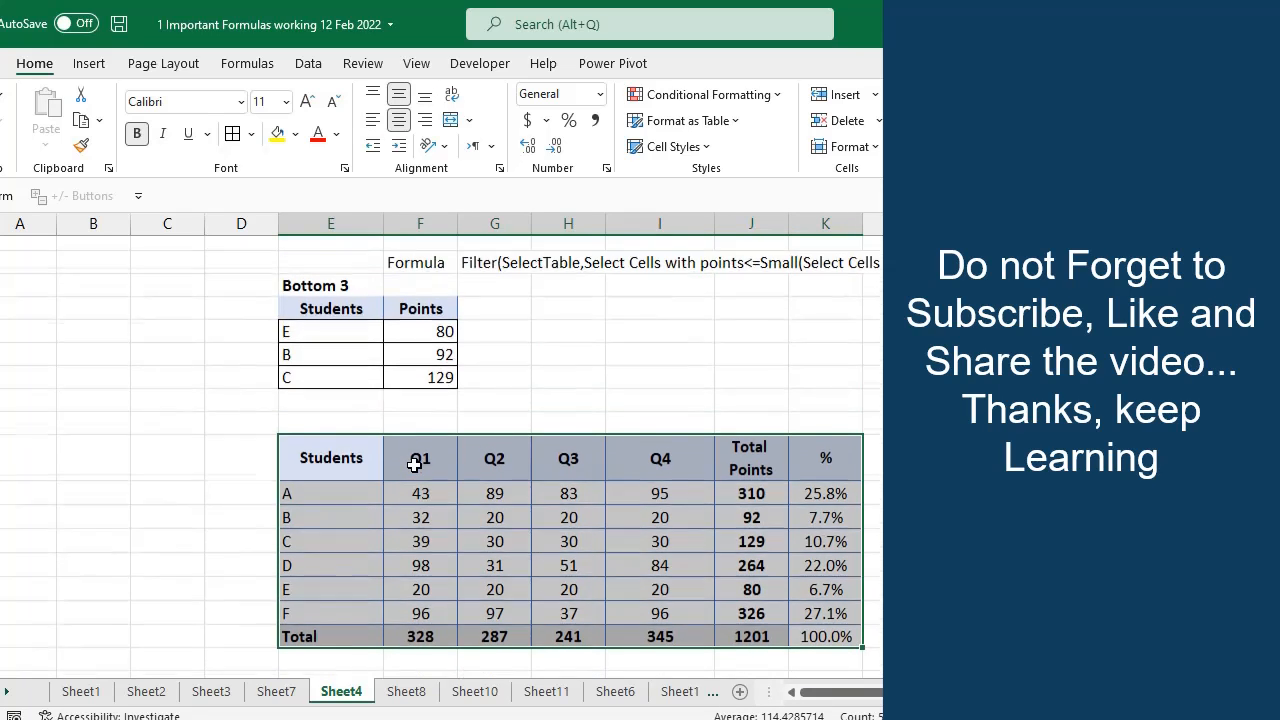
click(419, 332)
click(375, 316)
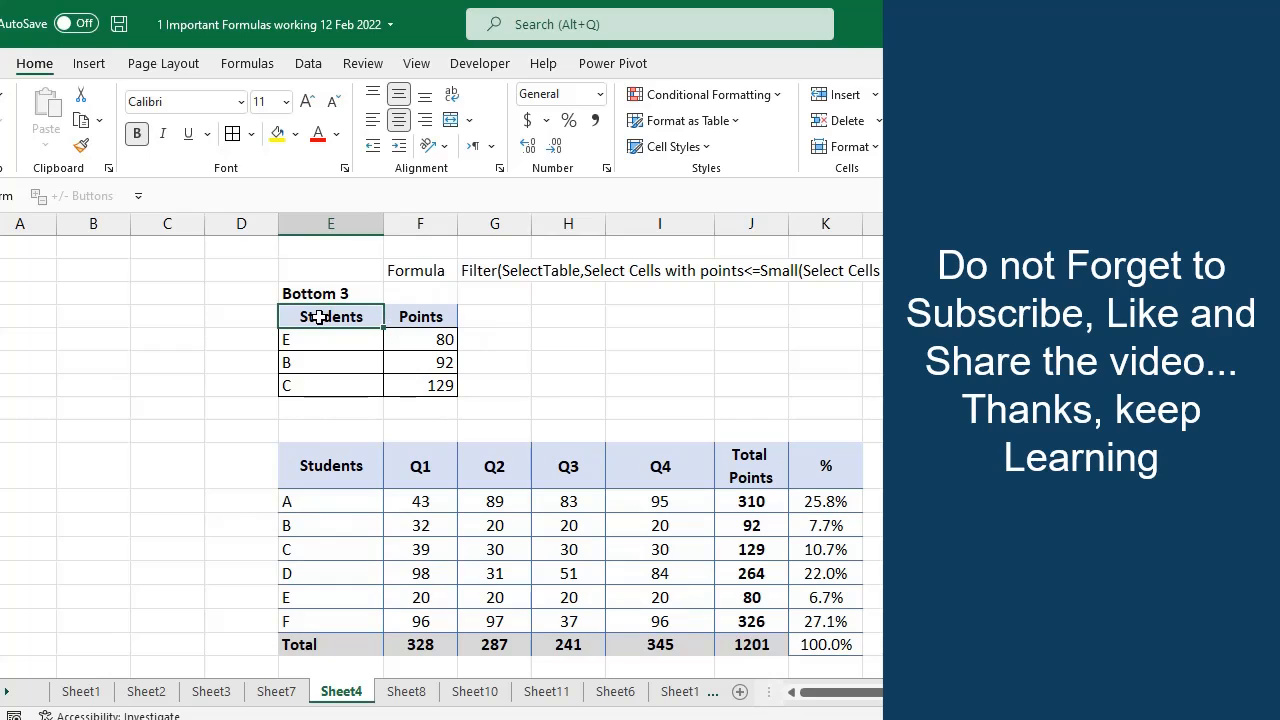
drag(366, 316, 443, 318)
scroll(443, 318, up, 7)
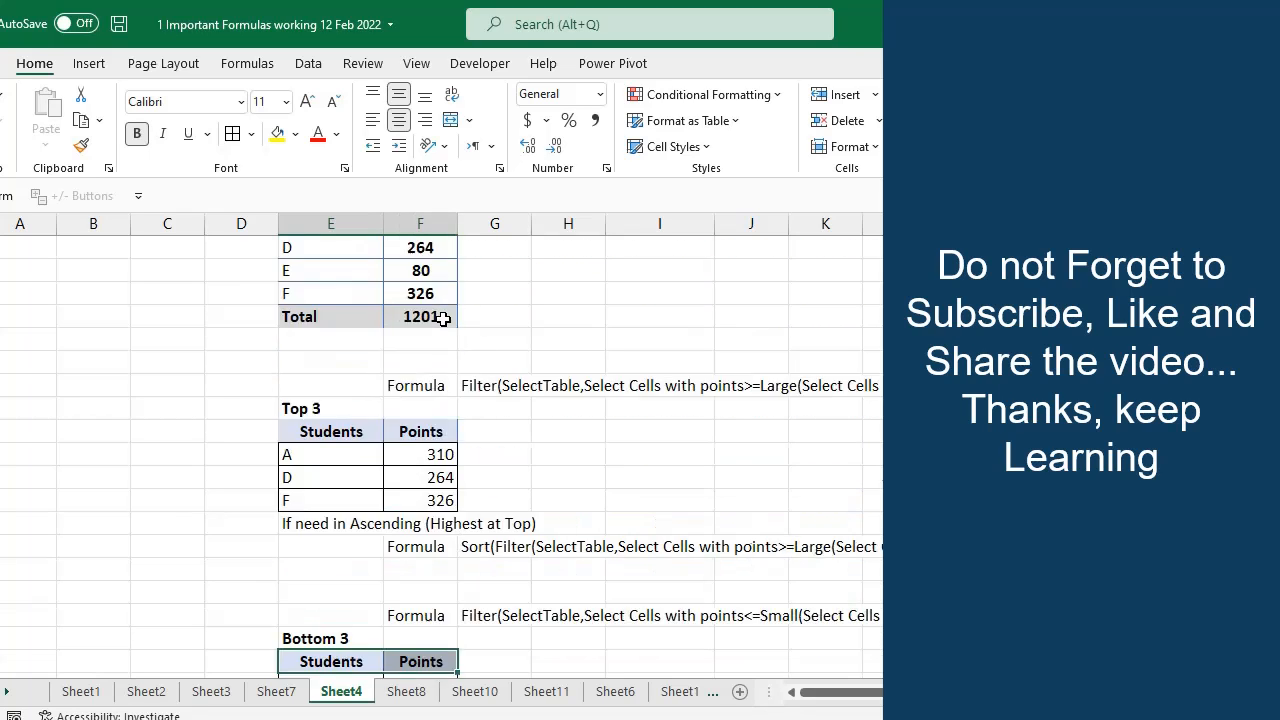
Select the source students' totals and the Top 3 points to compare the results
click(303, 337)
drag(400, 307, 430, 410)
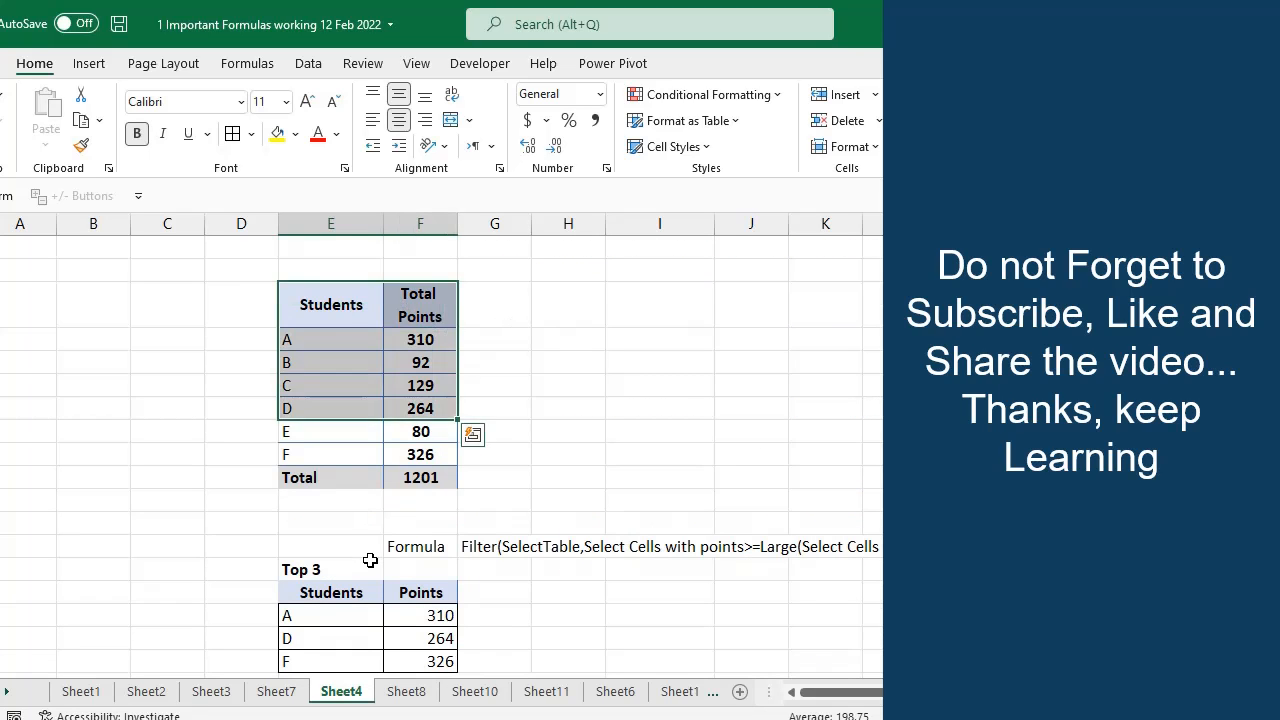
scroll(346, 491, down, 2)
drag(380, 454, 426, 492)
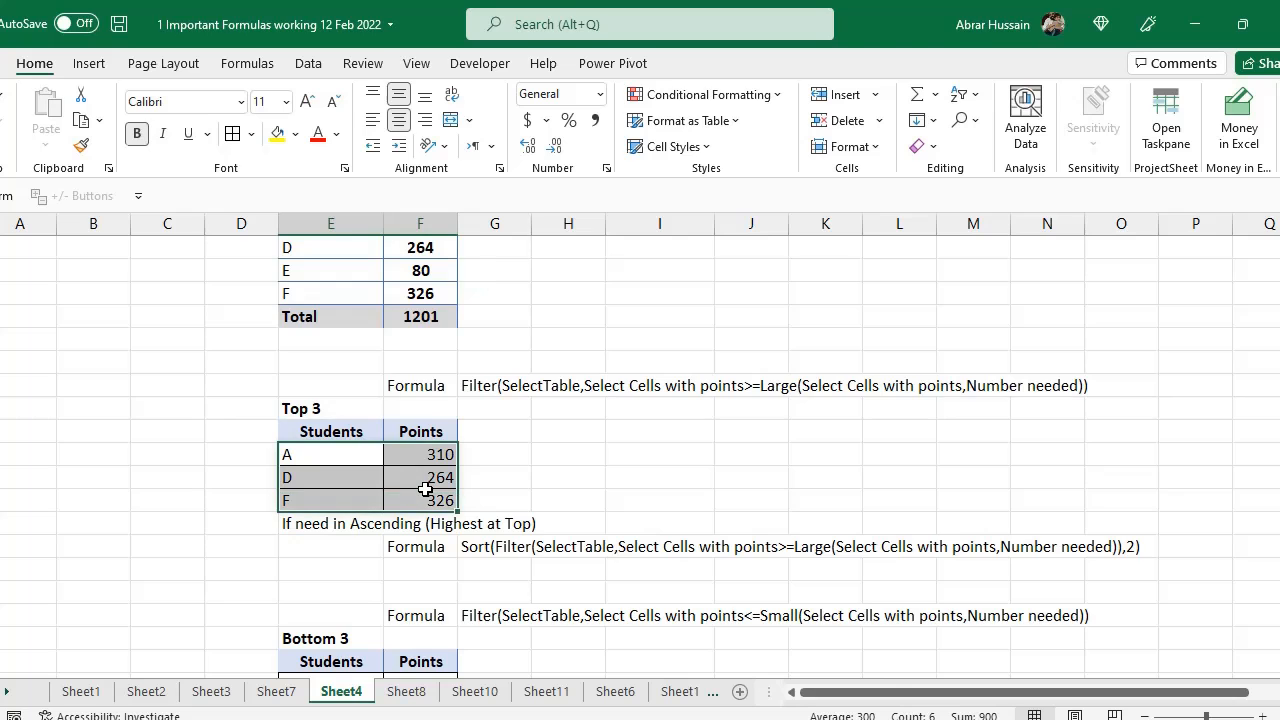
scroll(426, 489, down, 5)
click(331, 470)
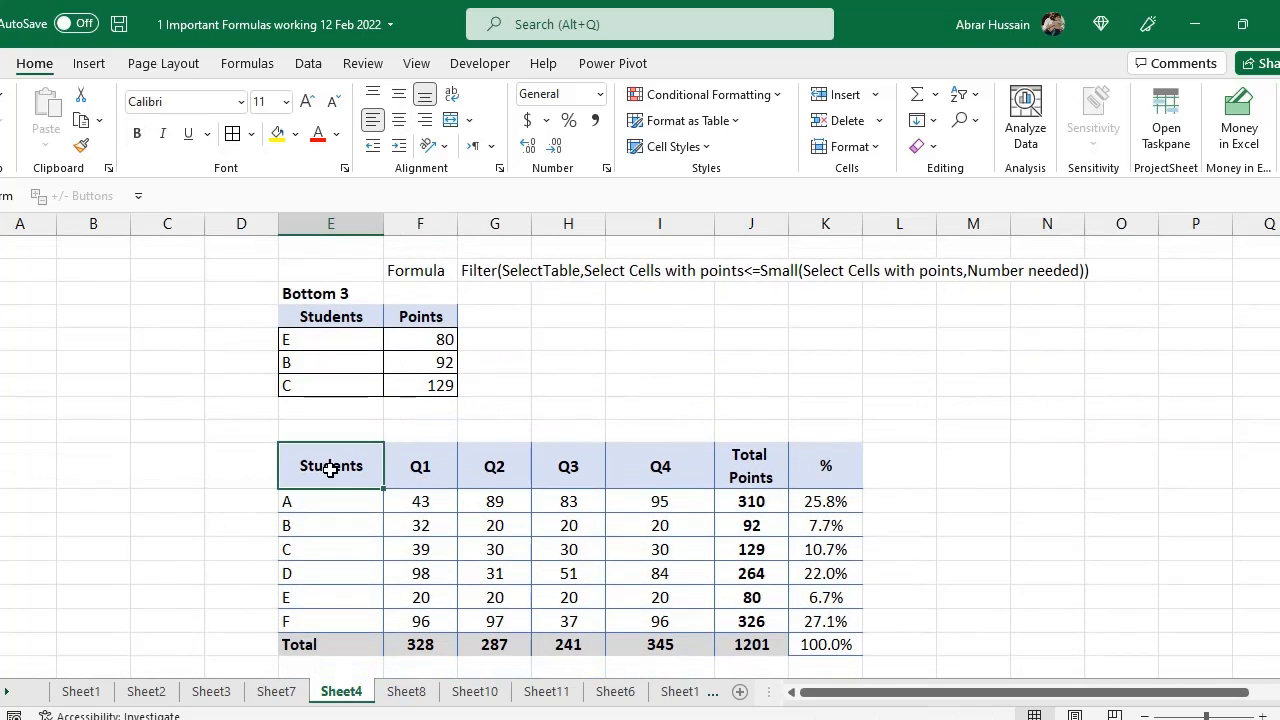
Select the Students, Total Points and Q1–Q4 columns of the quarterly table to examine which columns are needed
scroll(340, 472, down, 1)
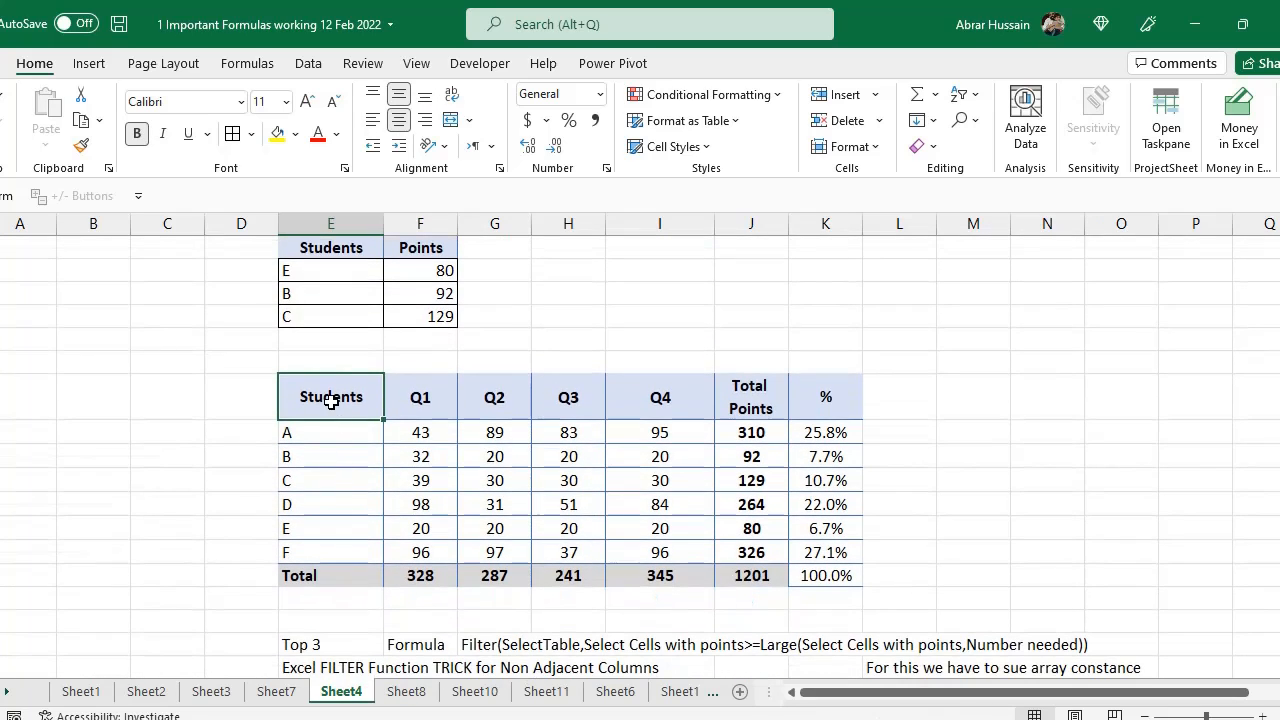
drag(337, 400, 333, 506)
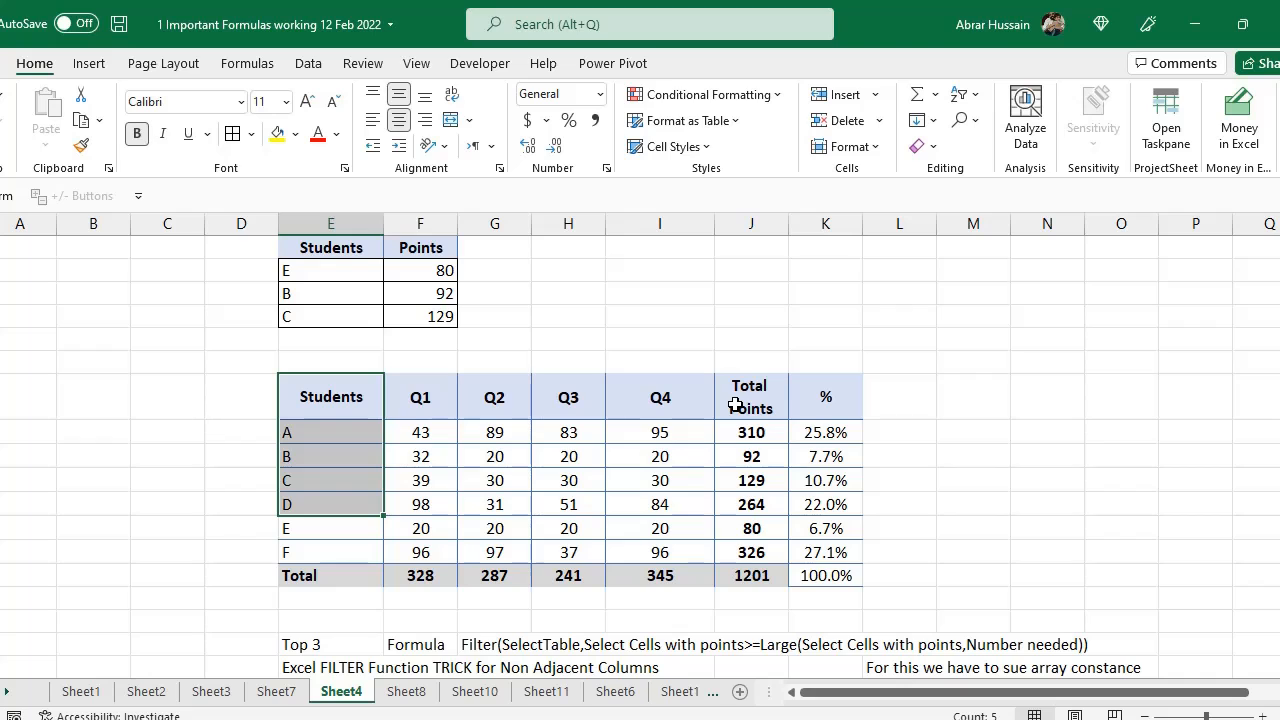
drag(745, 402, 752, 577)
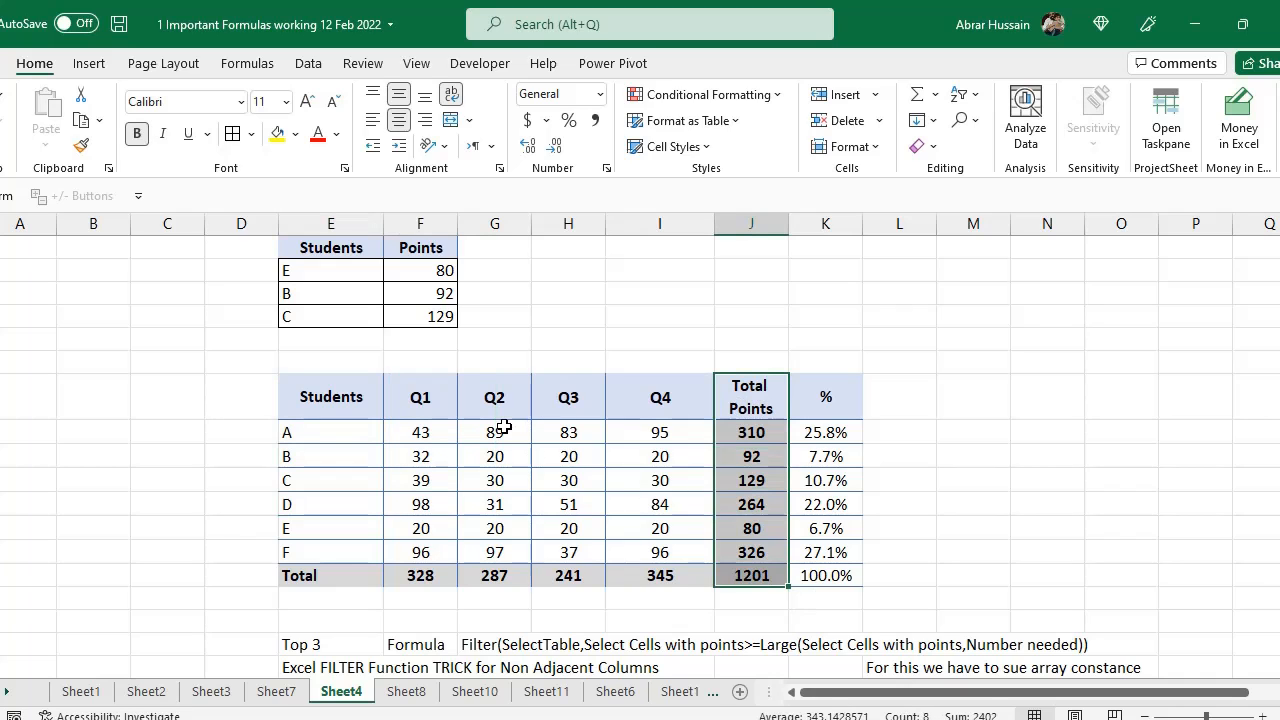
drag(421, 402, 648, 561)
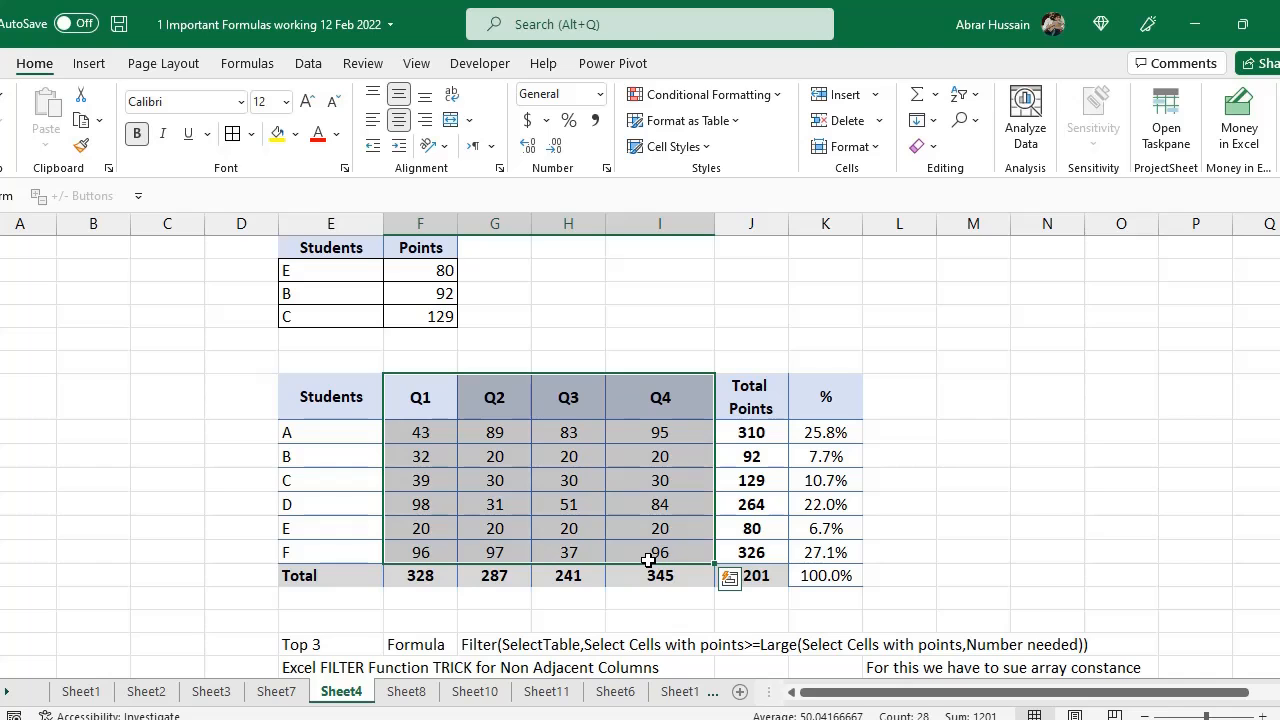
scroll(651, 560, down, 2)
drag(330, 621, 331, 667)
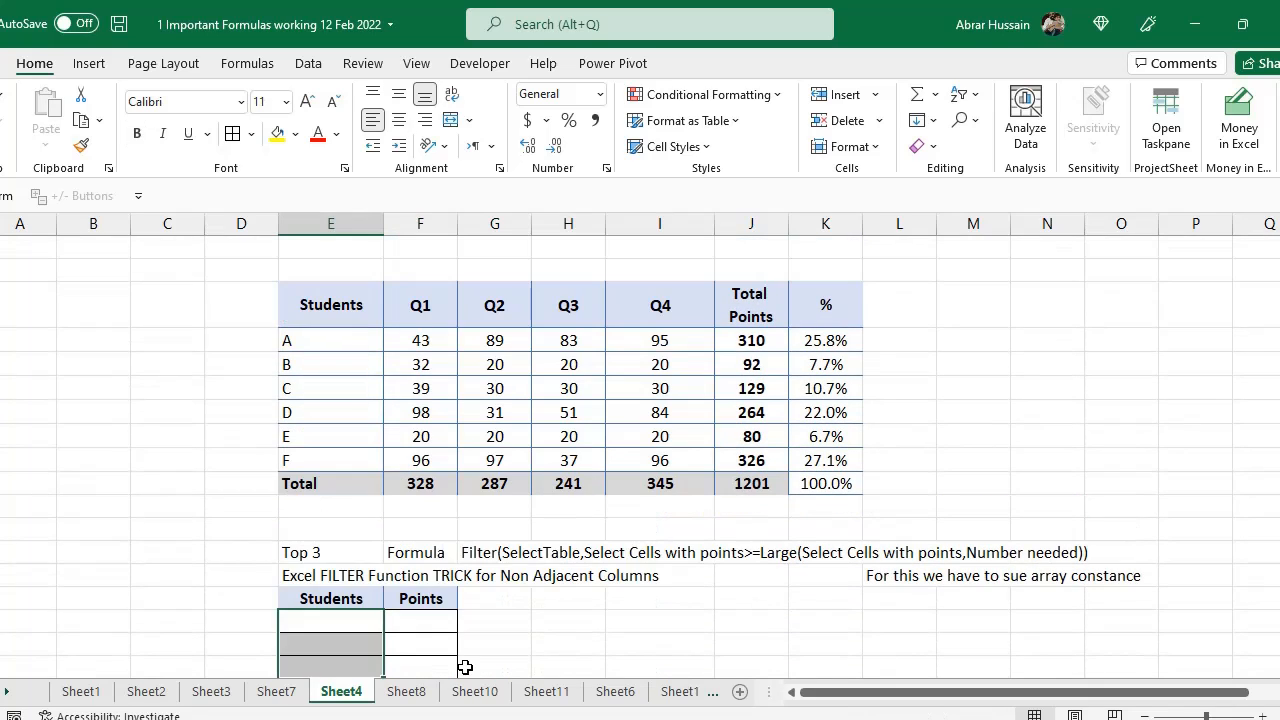
key(shift+Up)
key(shift+Up)
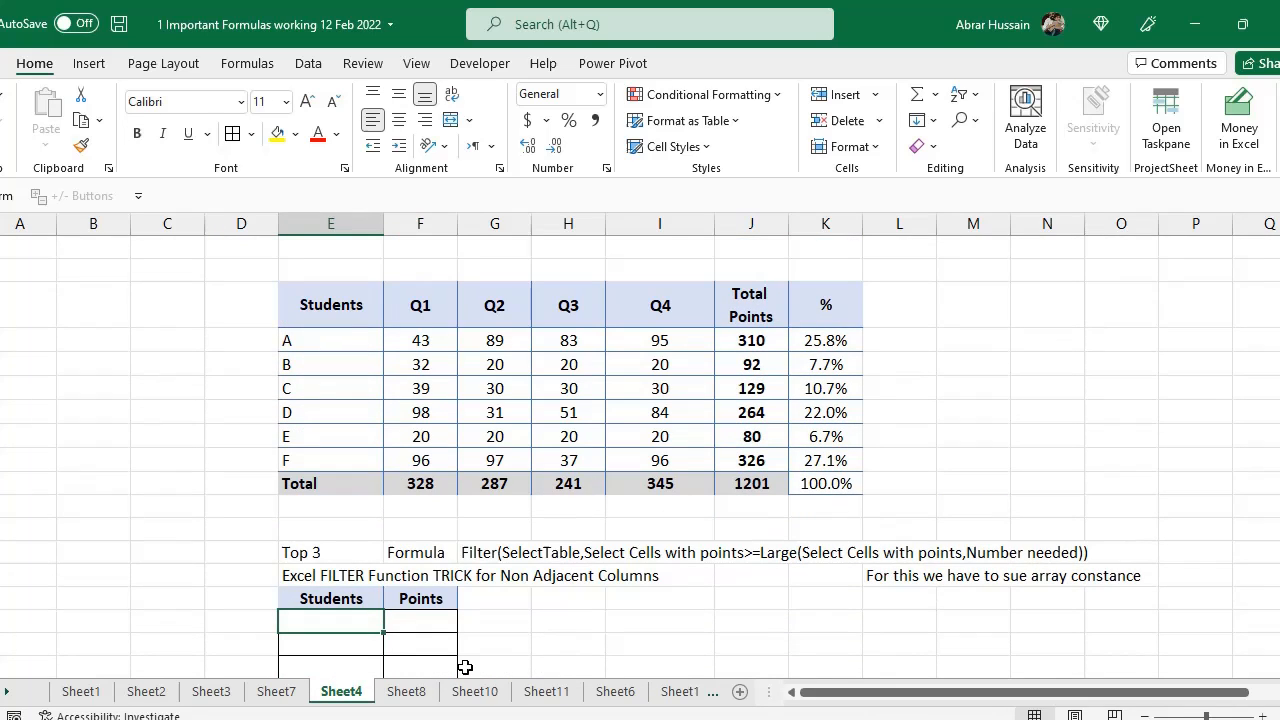
drag(318, 341, 795, 485)
click(310, 340)
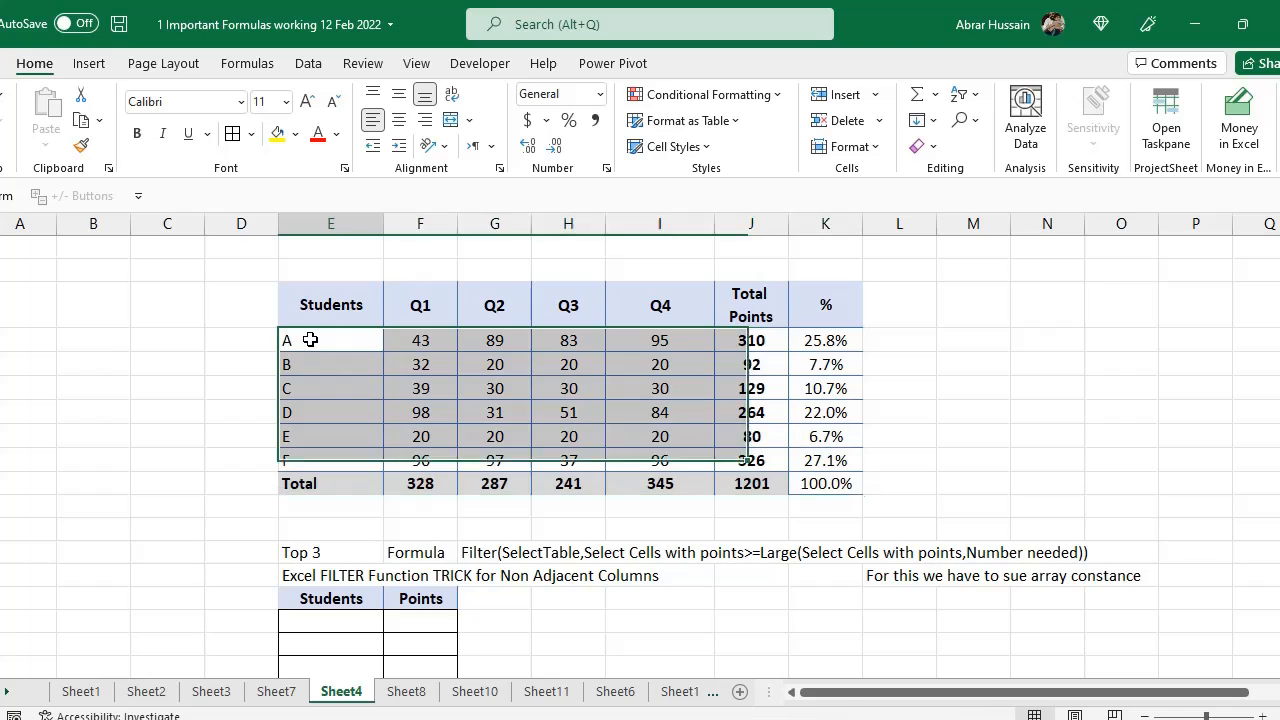
drag(310, 340, 312, 455)
drag(734, 340, 743, 450)
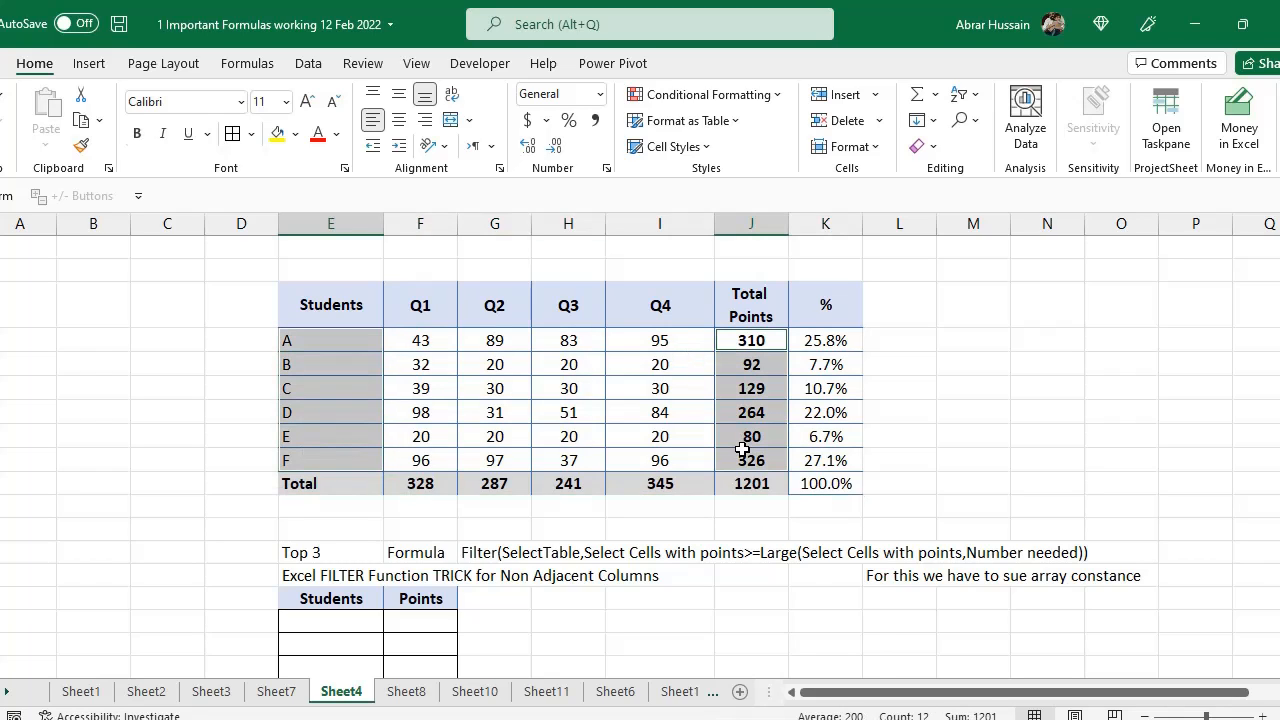
Start a FILTER formula in the first cell of the empty Top 3 table, using E32:K37 as the array
scroll(434, 434, down, 2)
click(345, 529)
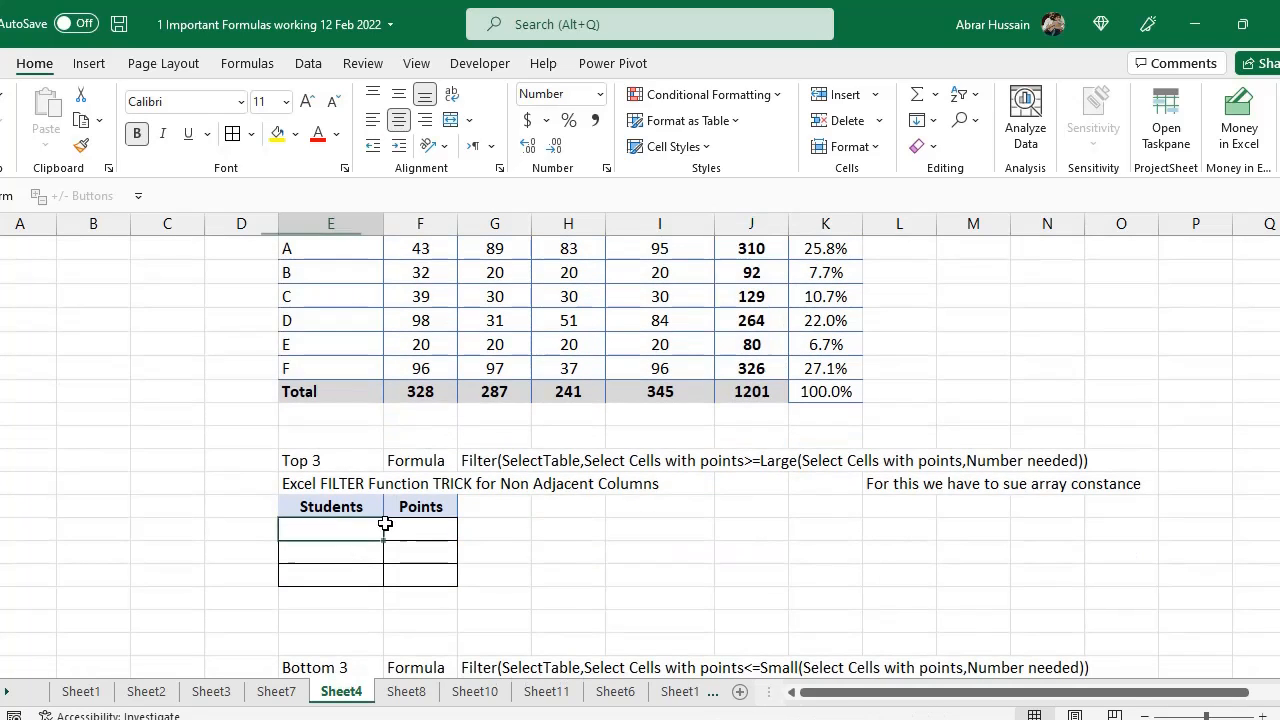
text(=)
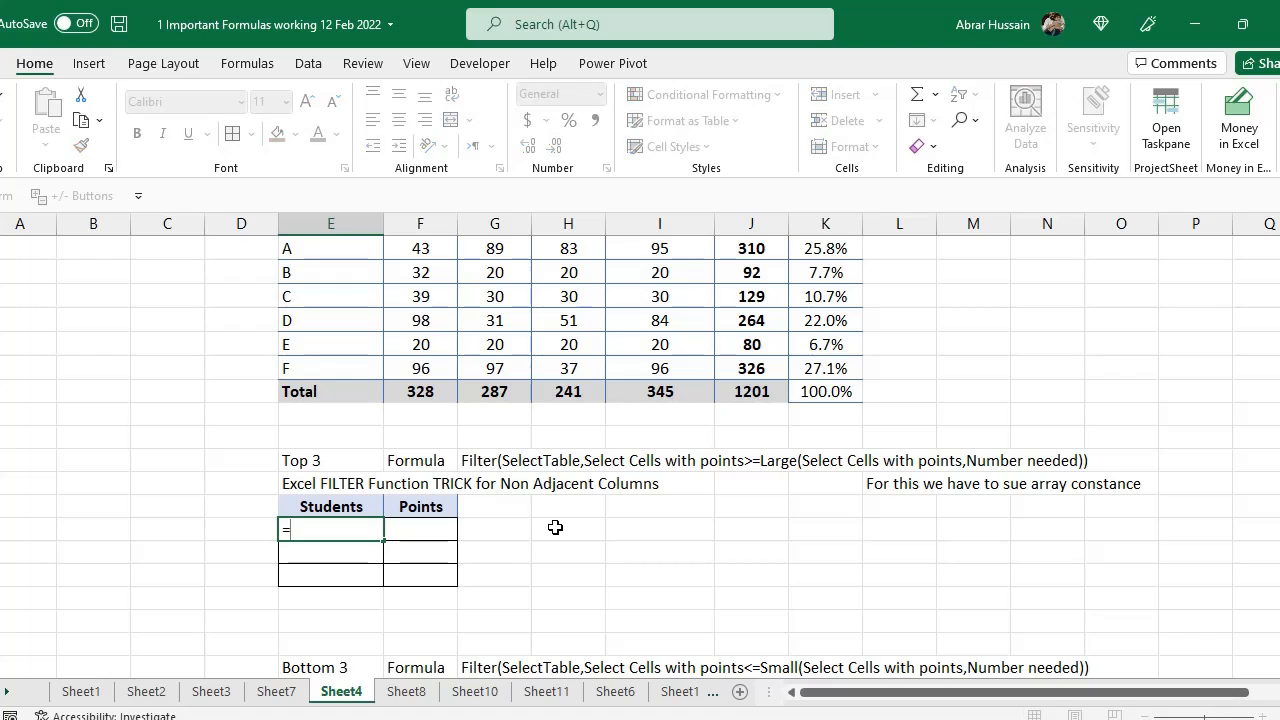
scroll(555, 527, up, 2)
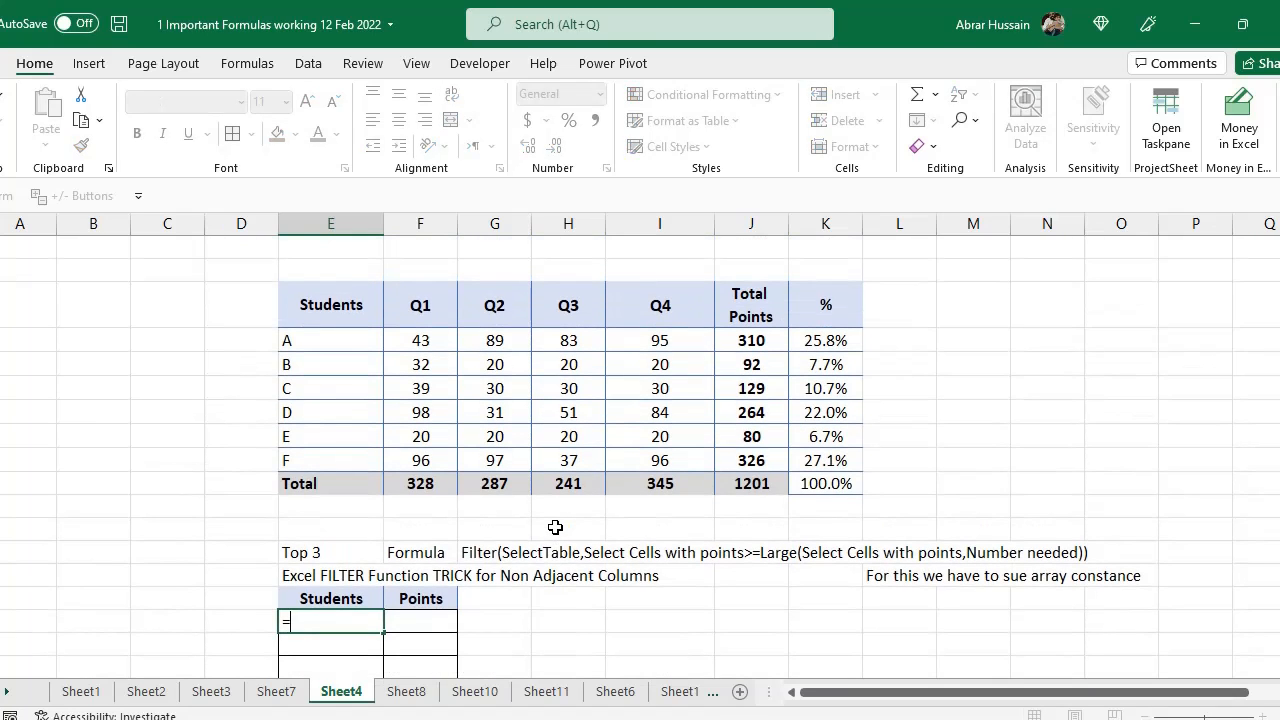
text(FILTER)
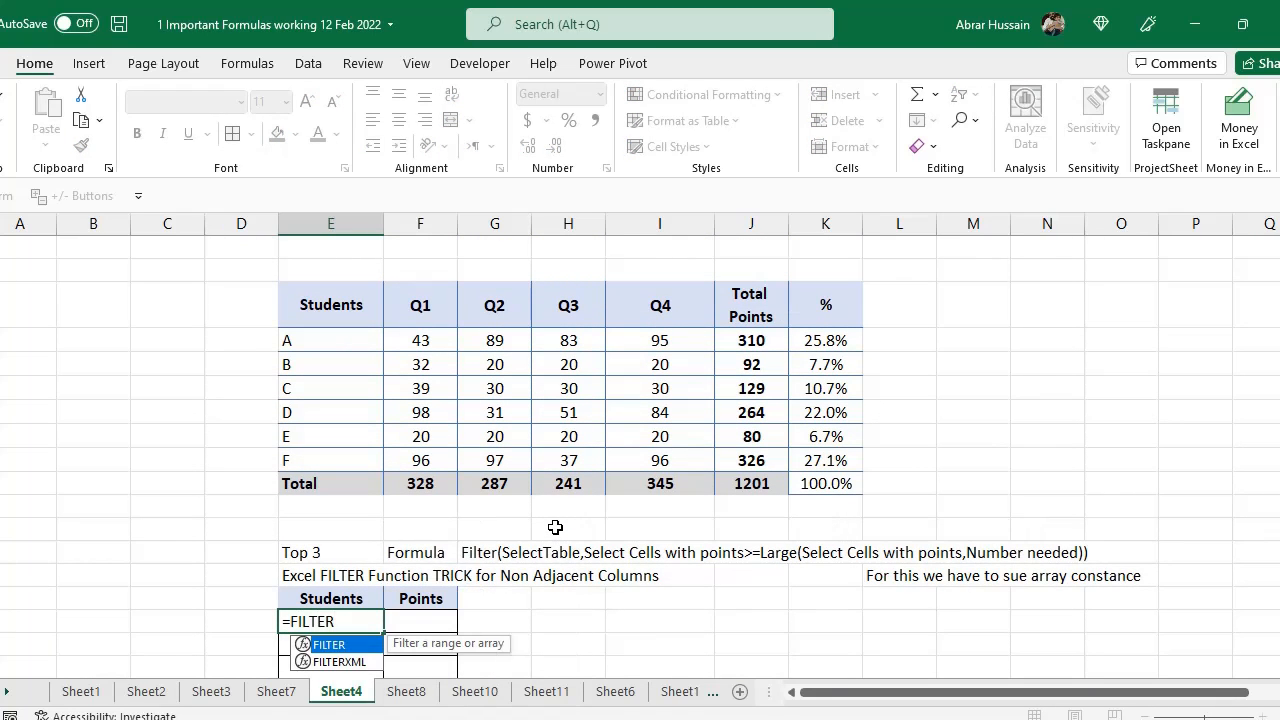
text(()
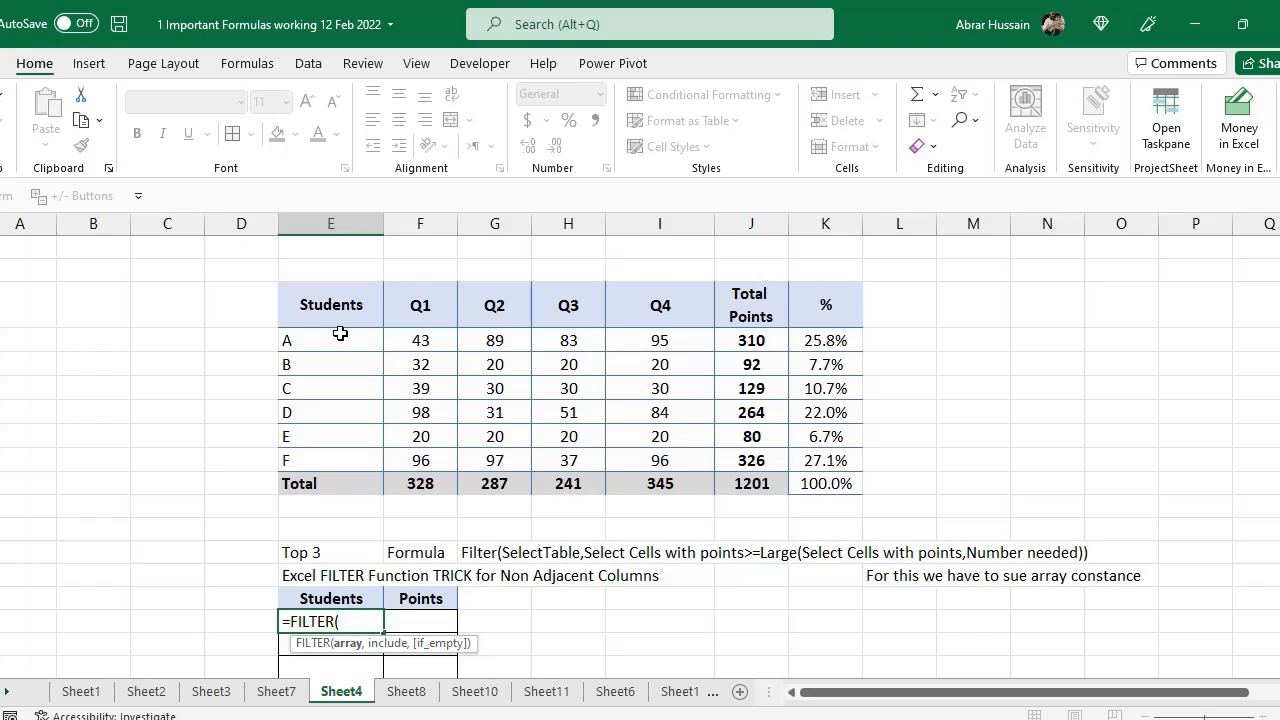
drag(340, 338, 794, 457)
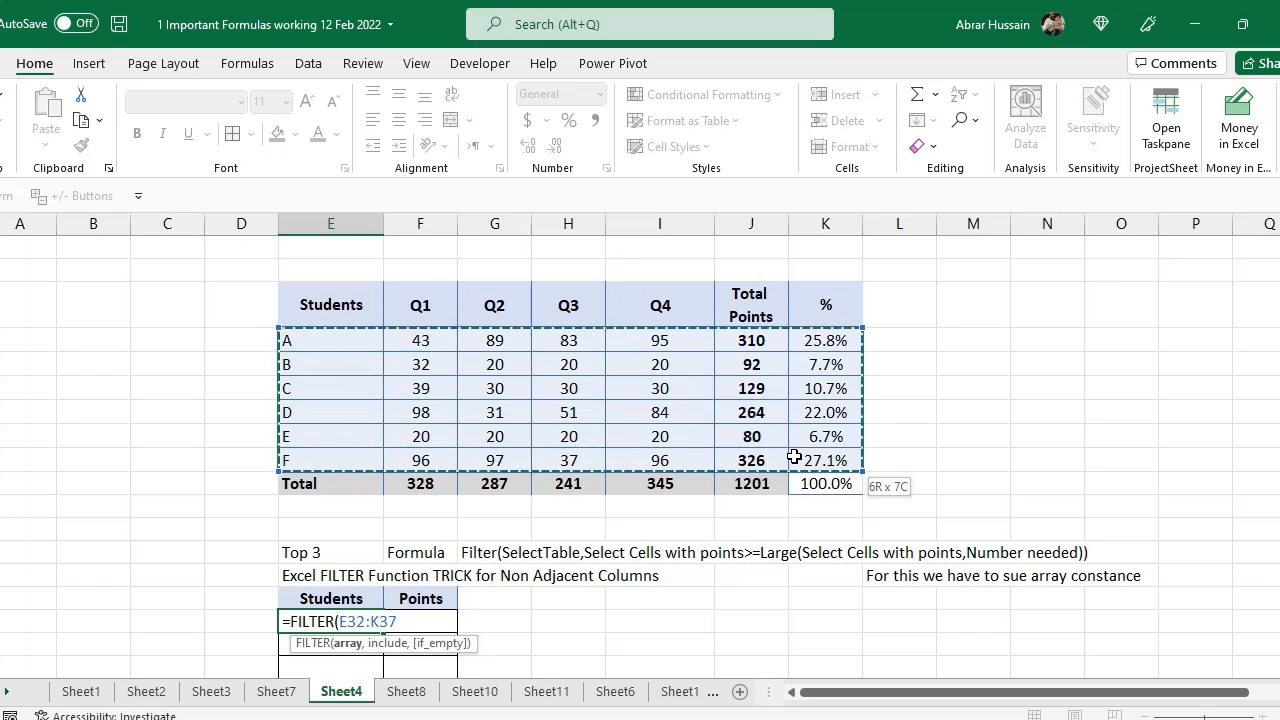
text(,)
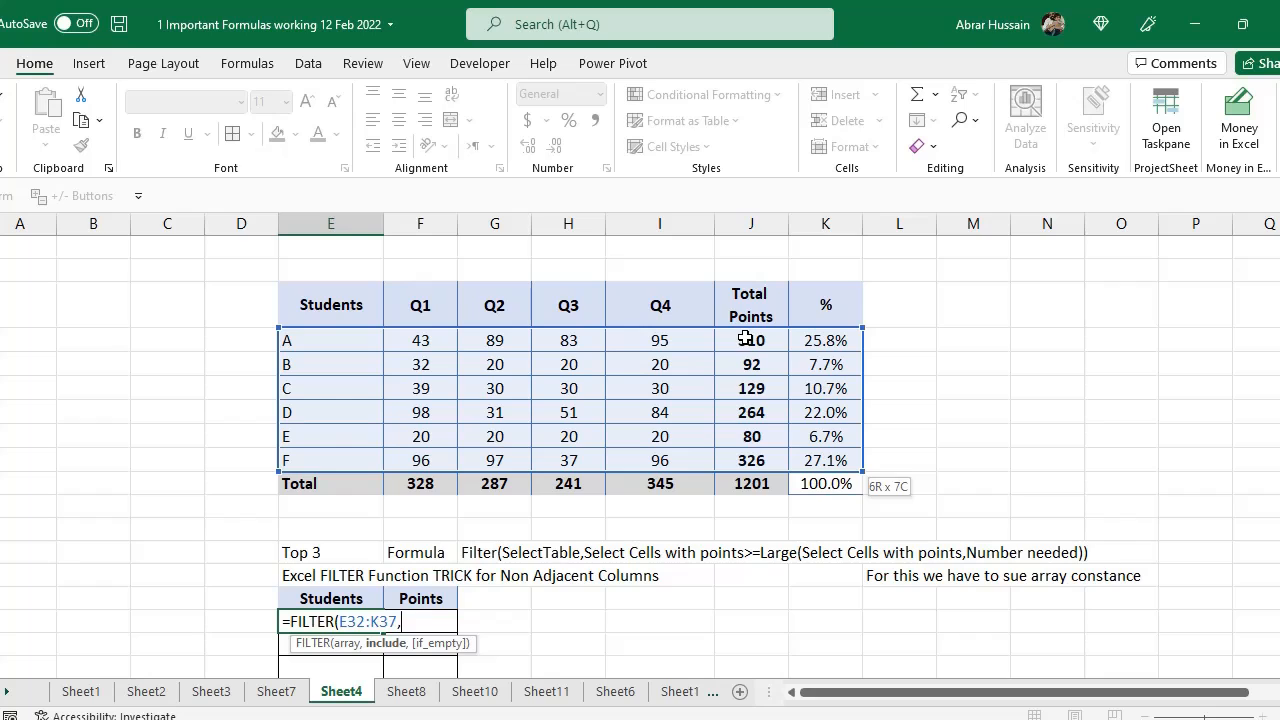
Complete the FILTER condition as J32:J37>=Large(J32:J37,3) and enter the formula
drag(745, 338, 752, 458)
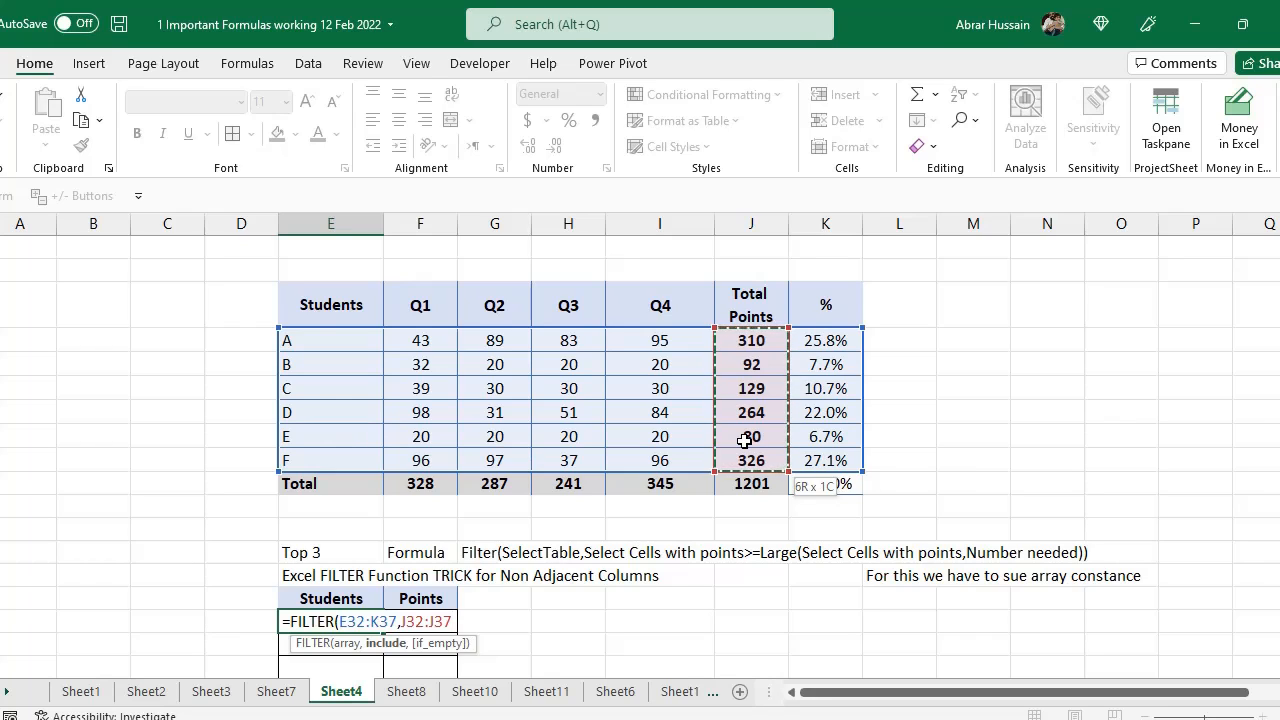
text(>)
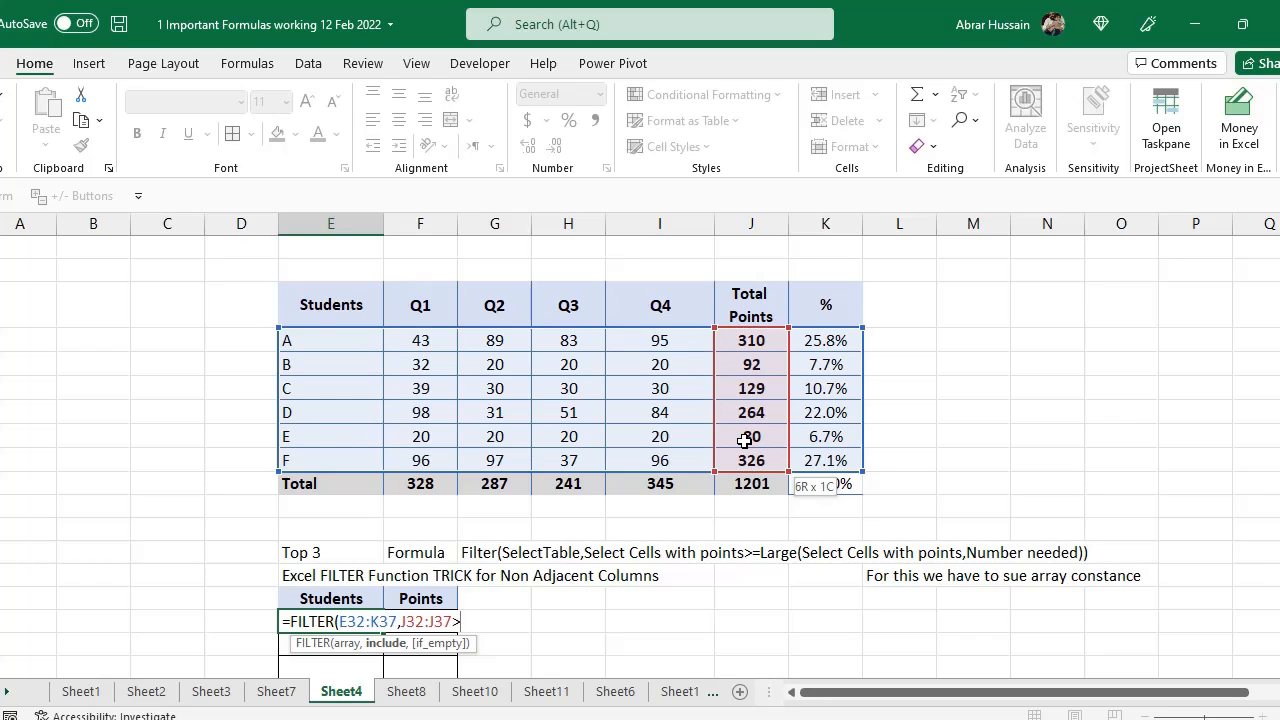
text(=Large()
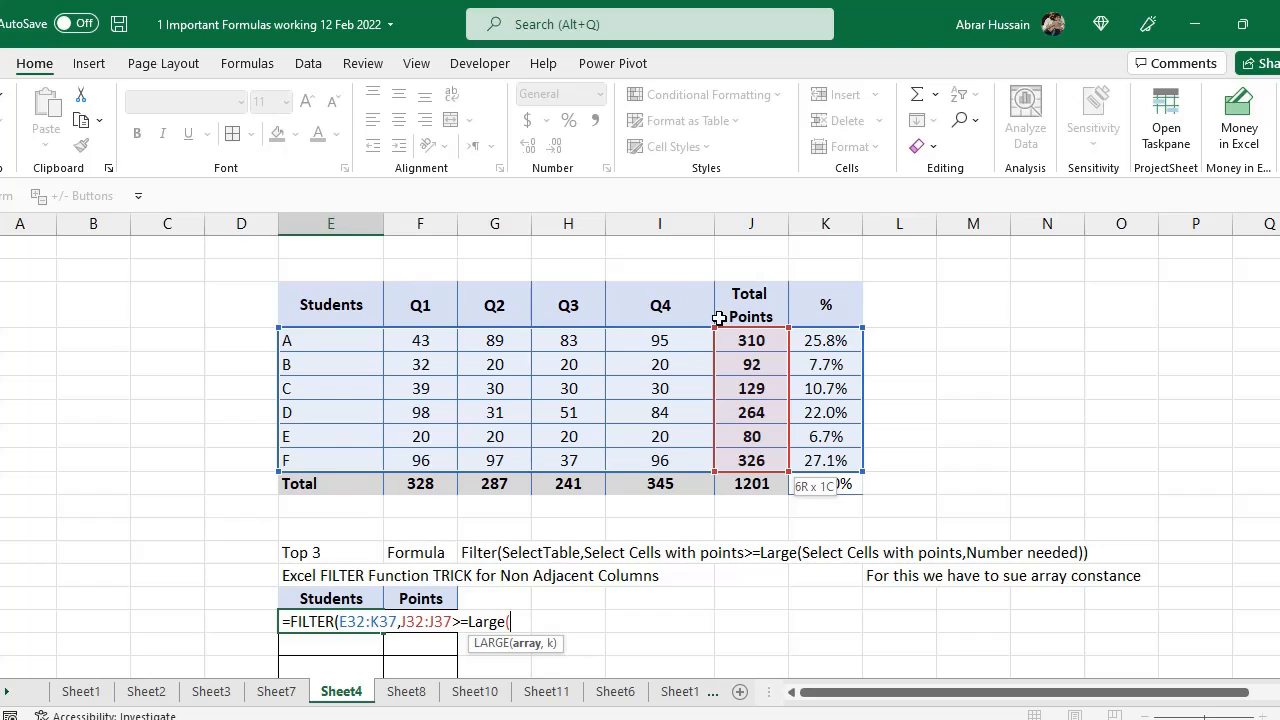
click(750, 340)
drag(750, 340, 759, 453)
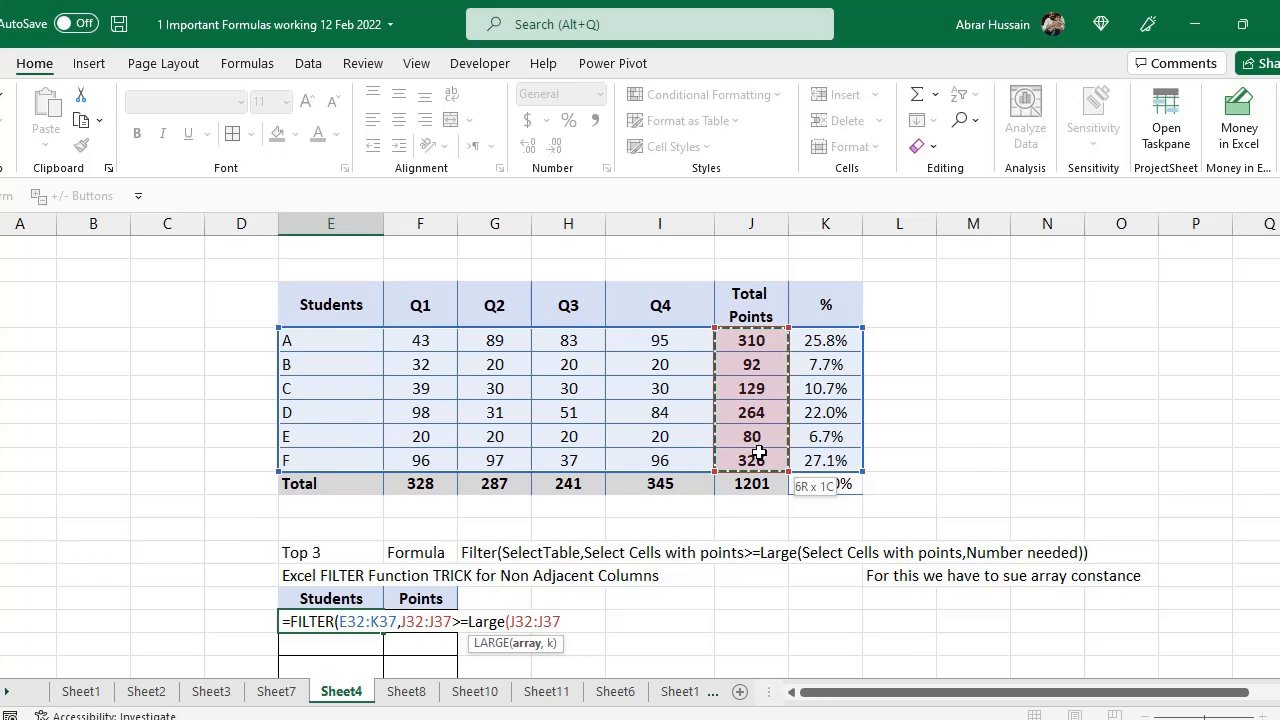
text(,)
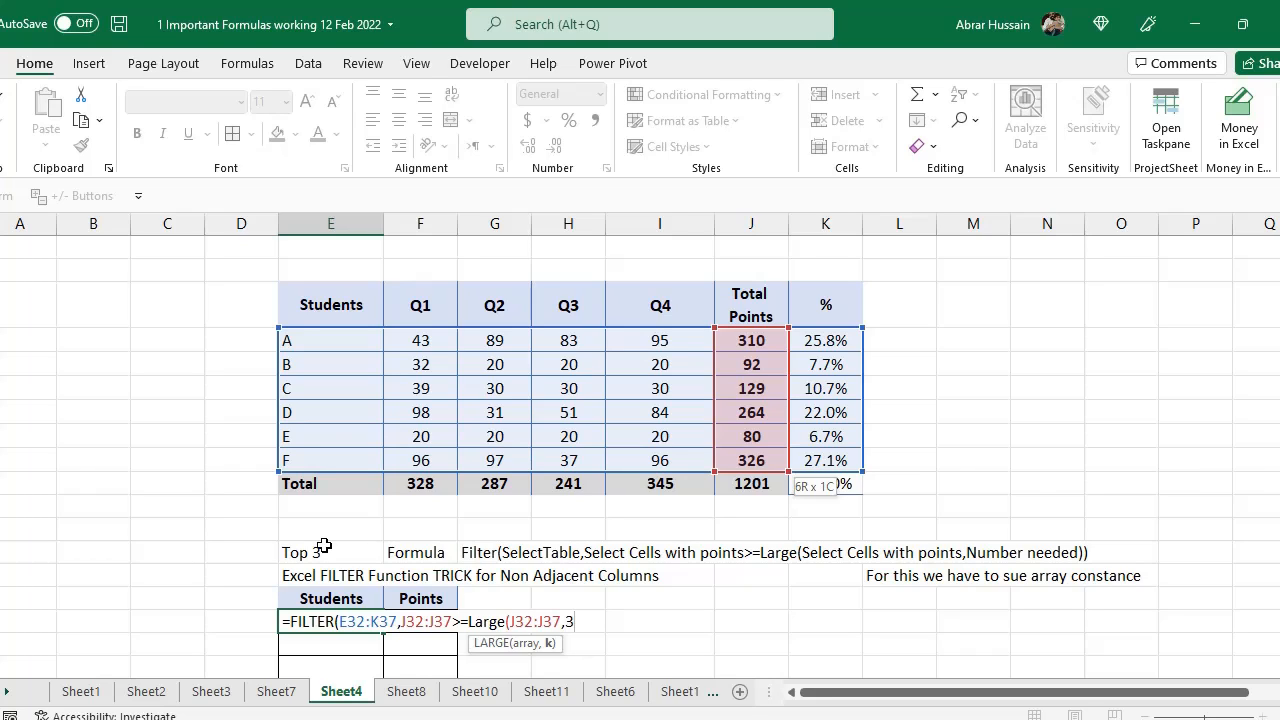
text(3))
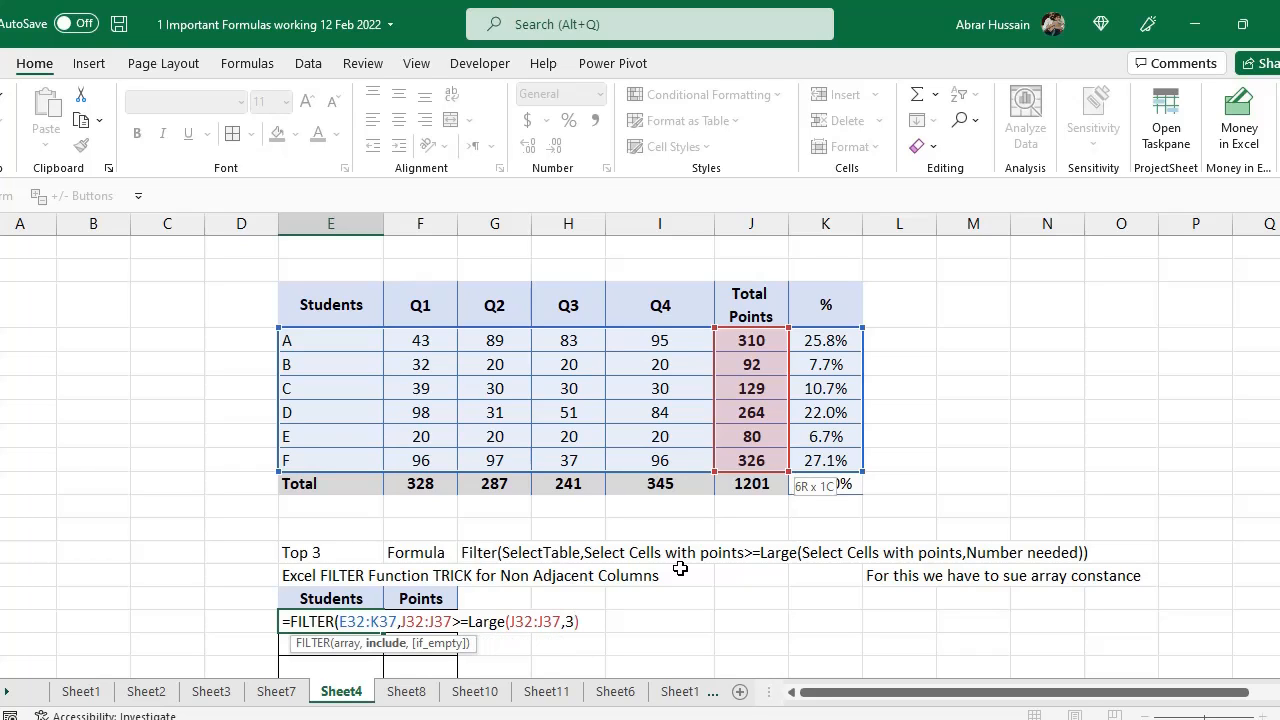
text())
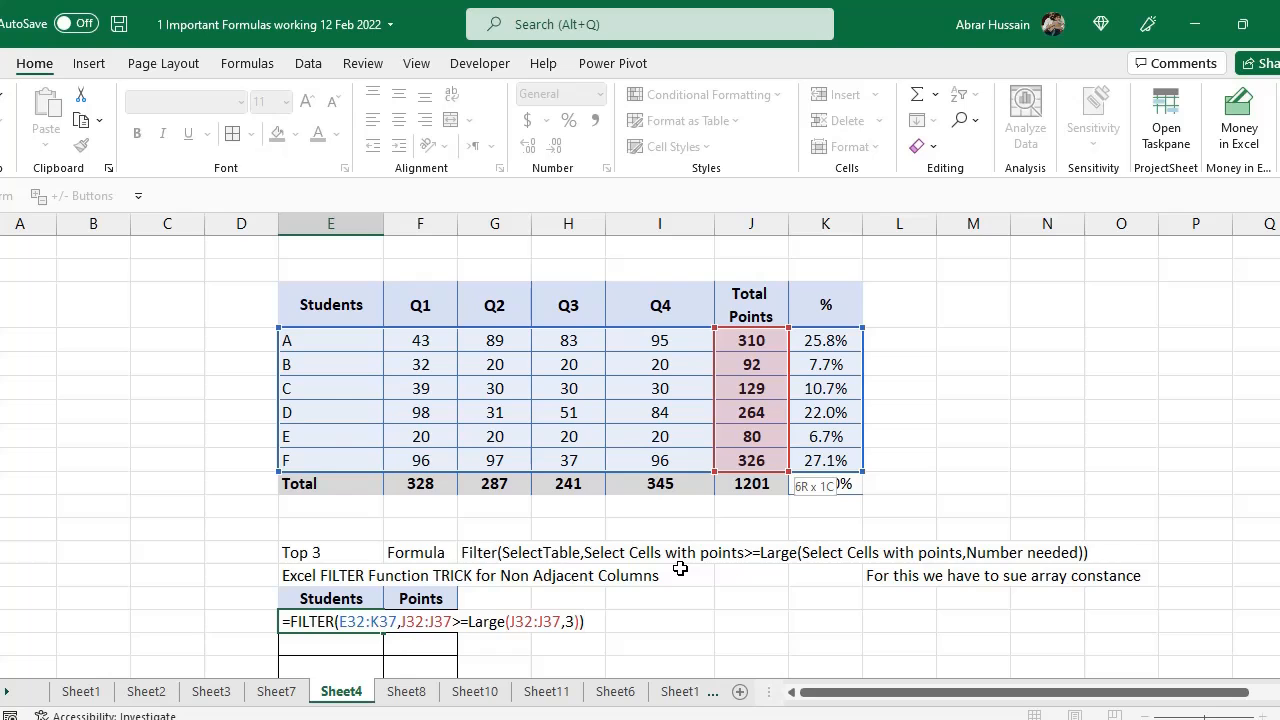
key(Return)
Select the spilled Top 3 rows and the source table's Students and Total Points columns to compare them
scroll(650, 598, down, 2)
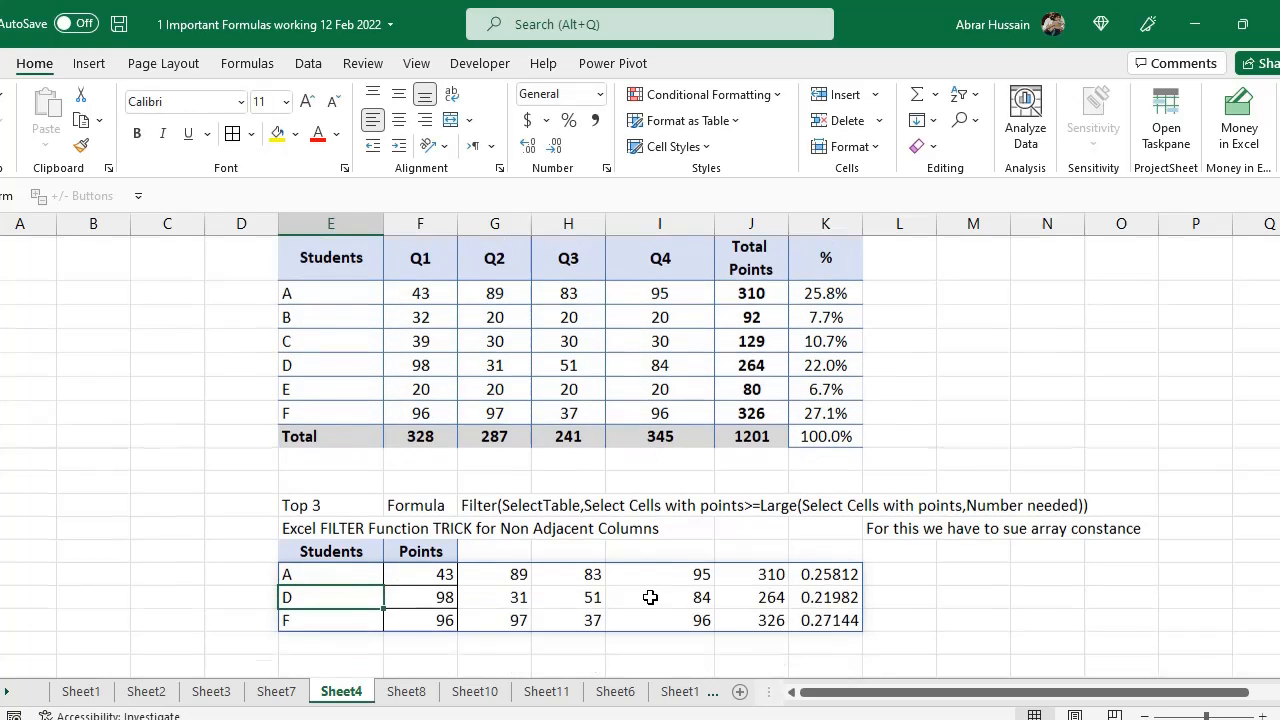
drag(336, 527, 820, 571)
scroll(545, 292, up, 2)
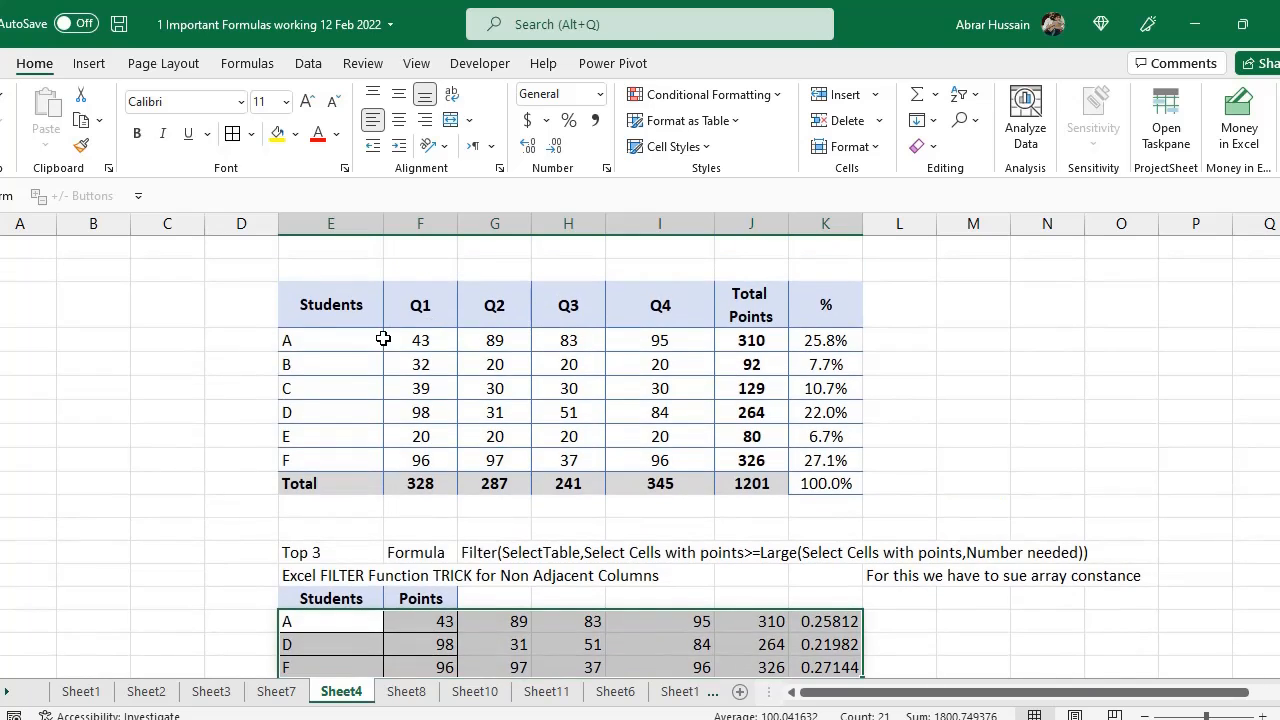
drag(380, 337, 814, 451)
scroll(639, 476, down, 2)
scroll(639, 476, down, 1)
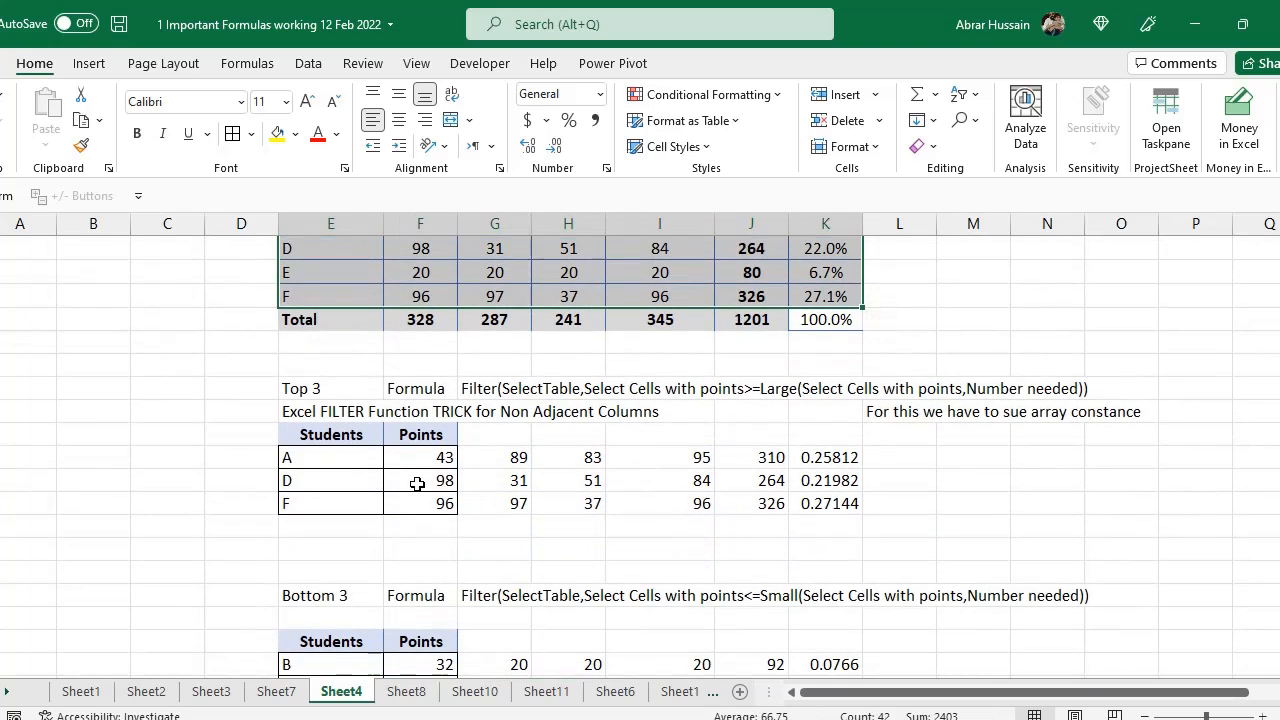
click(340, 497)
scroll(392, 400, up, 3)
drag(355, 339, 371, 451)
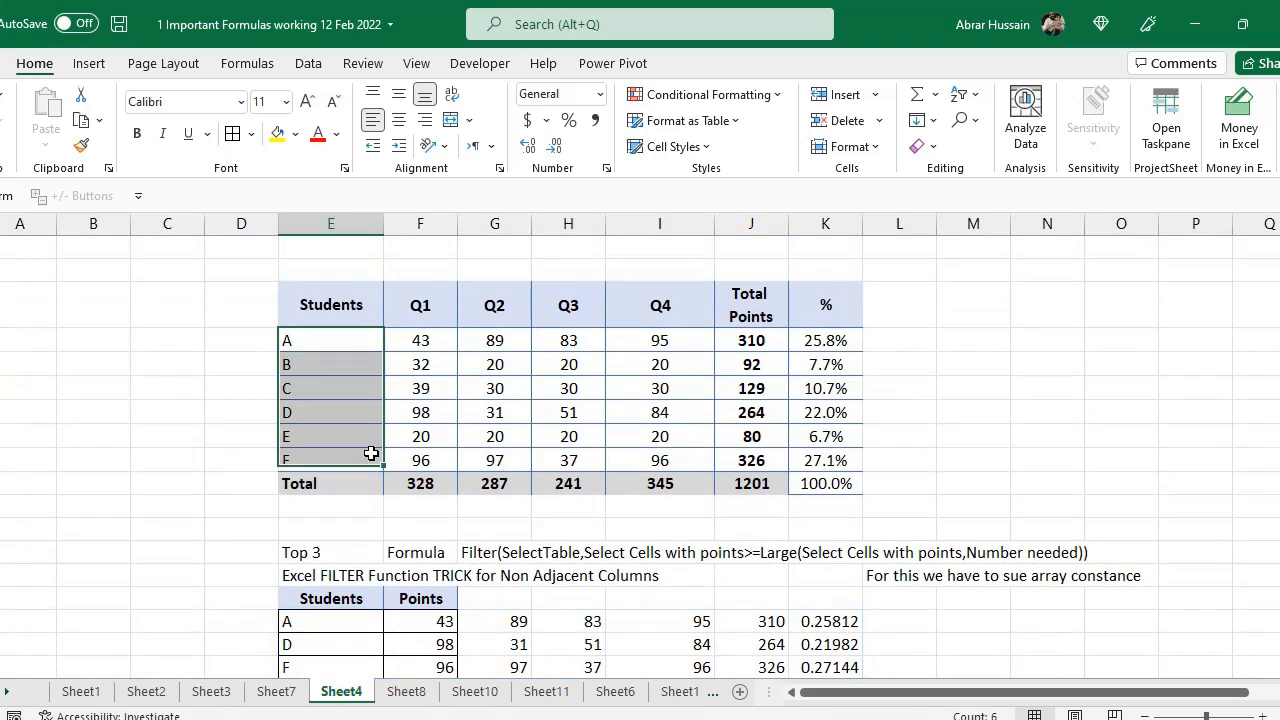
drag(751, 340, 751, 460)
Edit the Top 3 formula to wrap it in an outer FILTER and begin an array constant as its include argument
scroll(528, 480, down, 3)
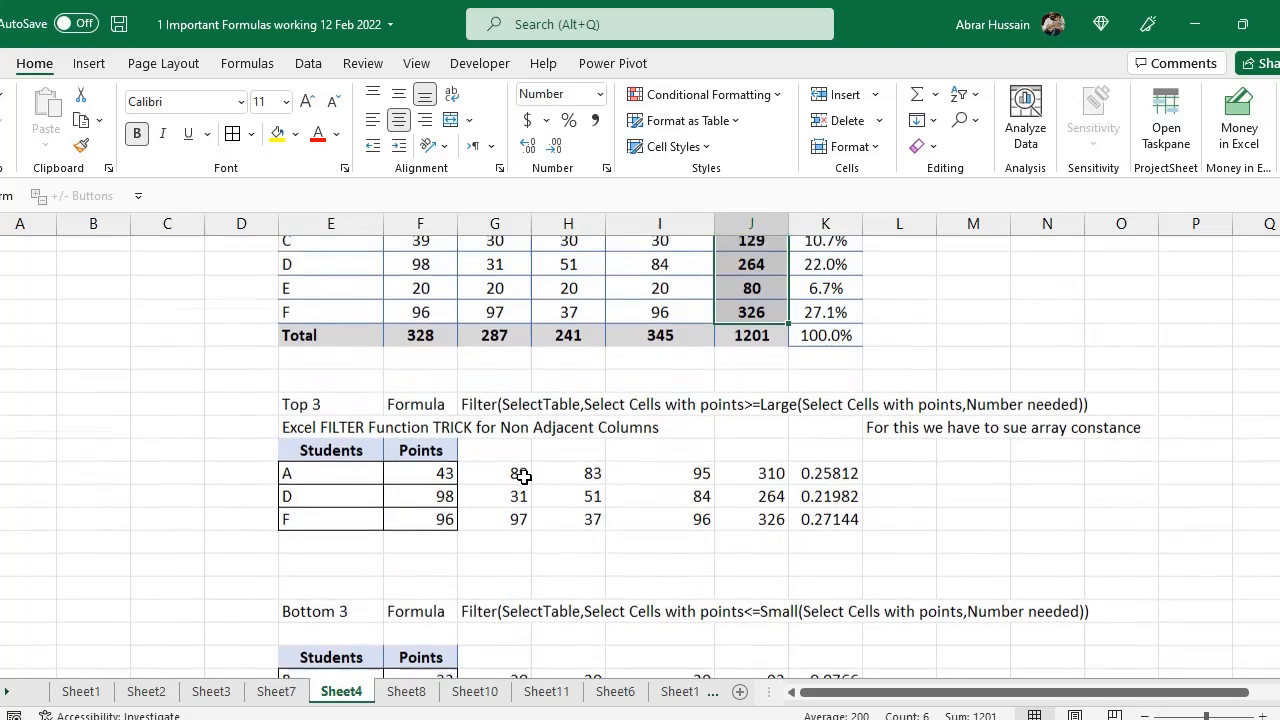
double_click(316, 457)
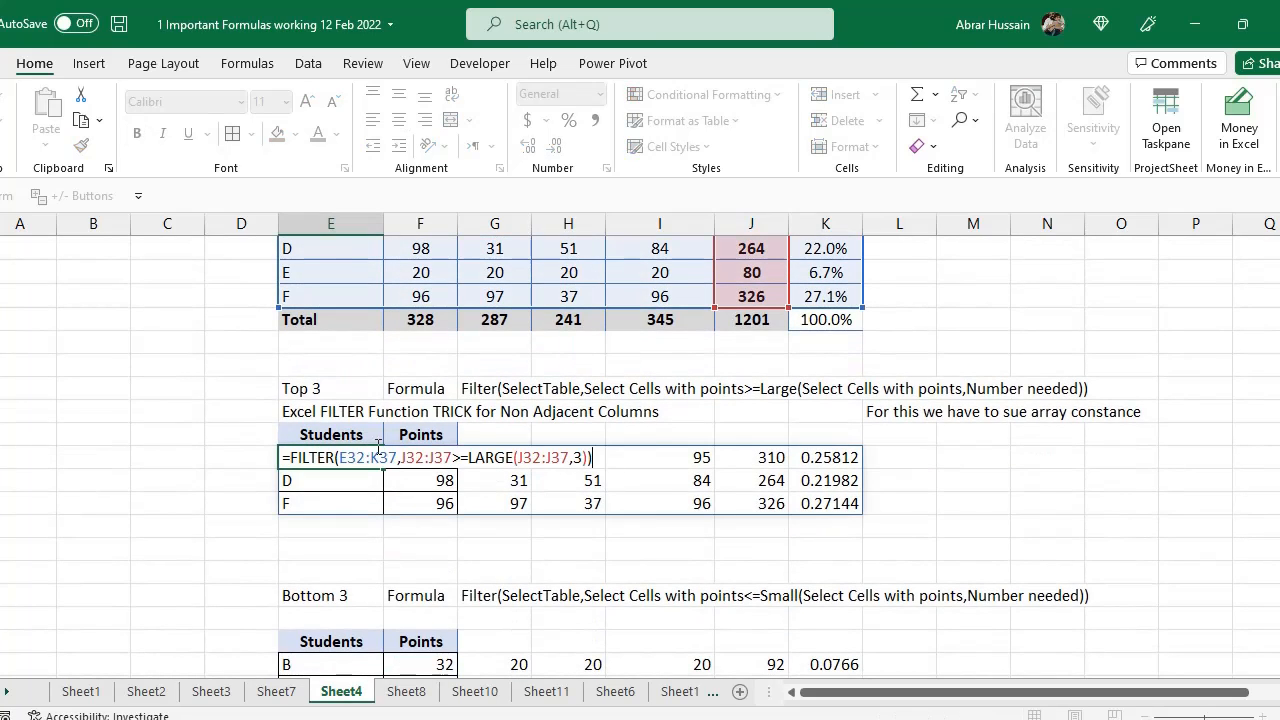
click(291, 457)
text(FILTER)
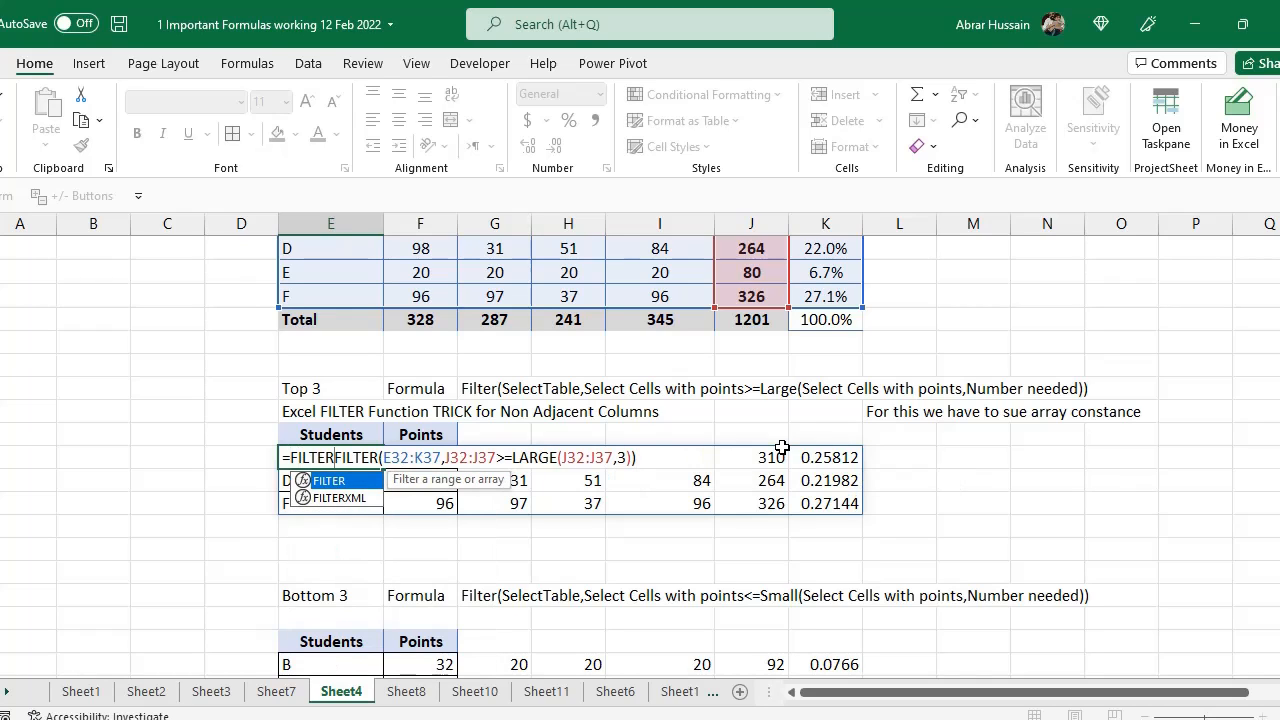
text(()
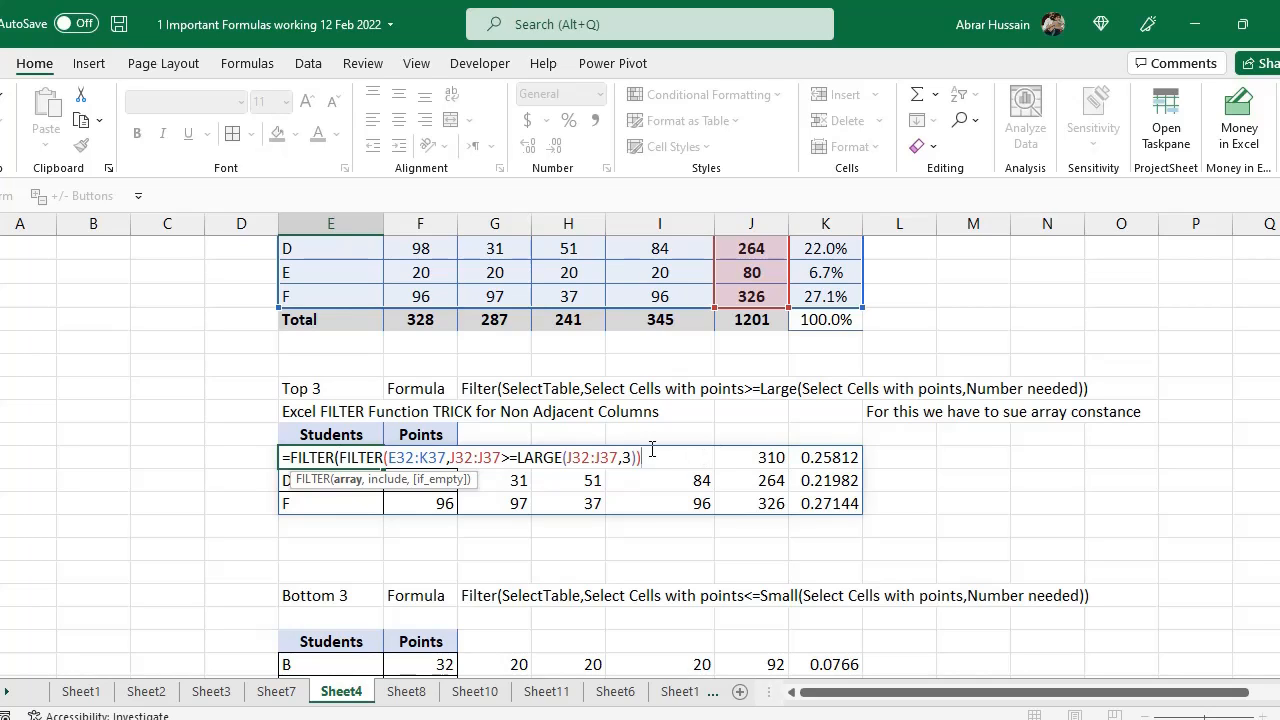
text(,)
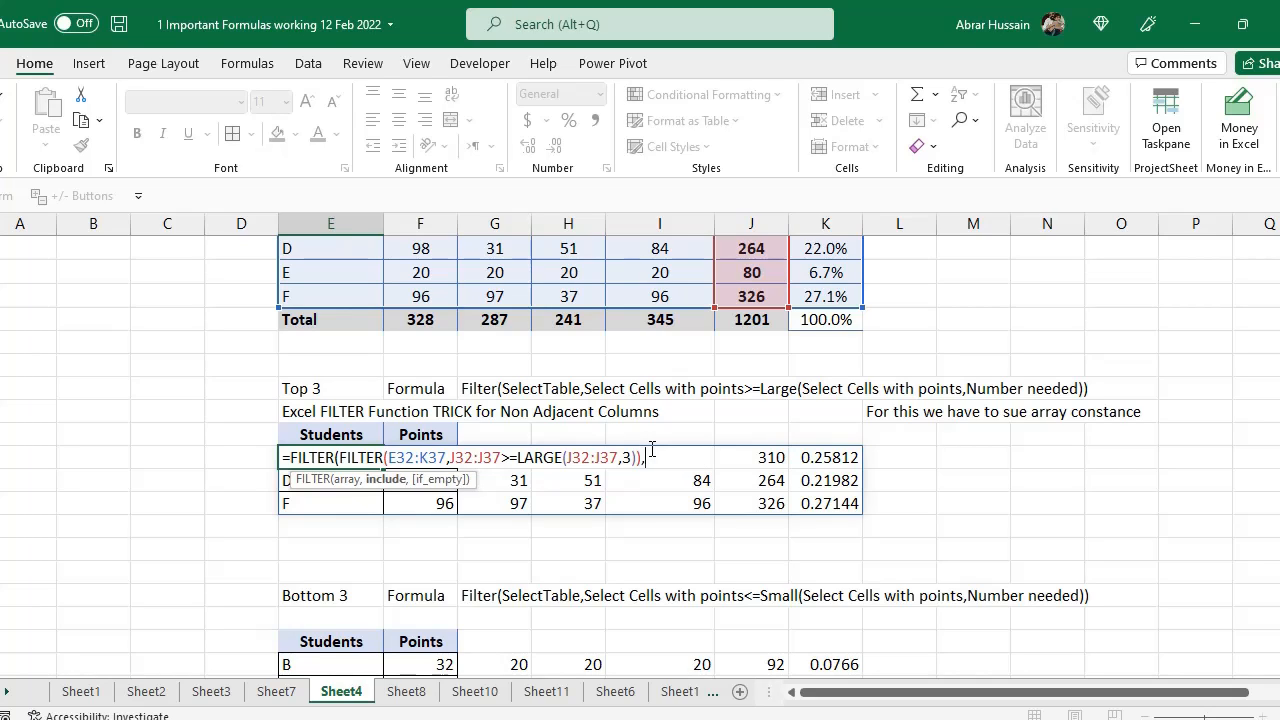
text({)
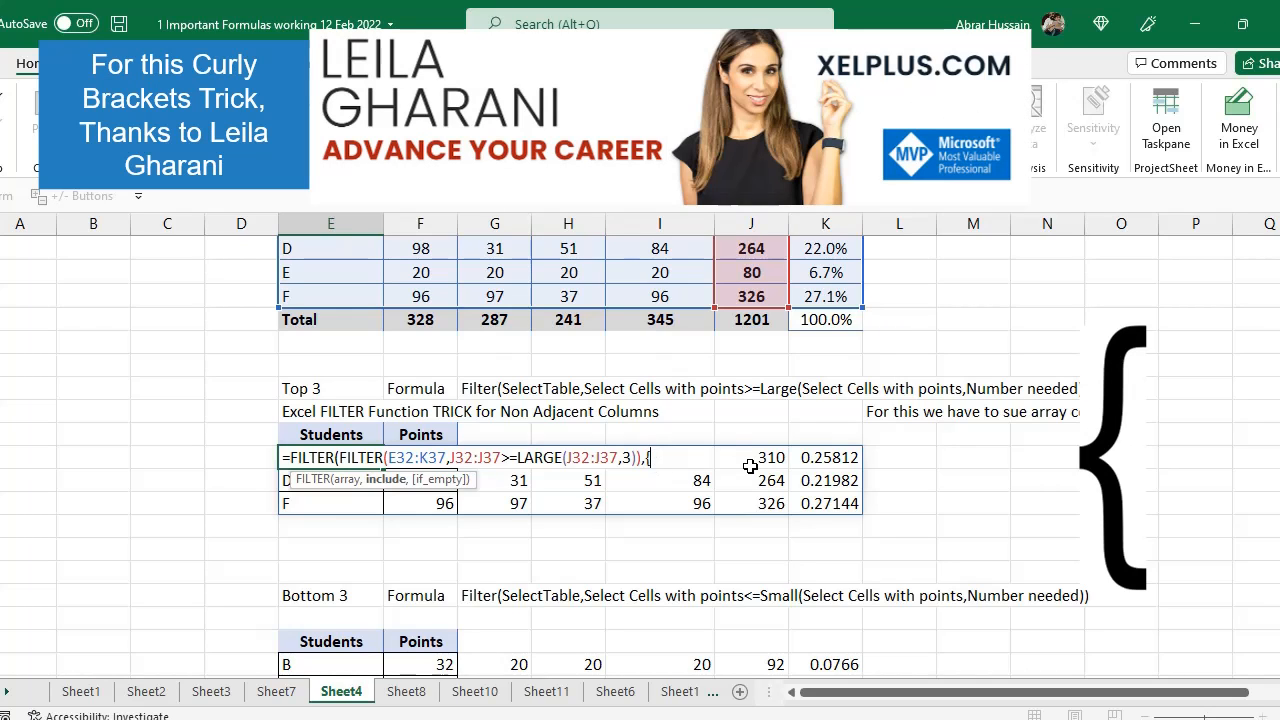
Complete the include array constant as {1,0,0,0,0,1,0} so only Students and Total Points return, and enter the formula
scroll(750, 466, up, 1)
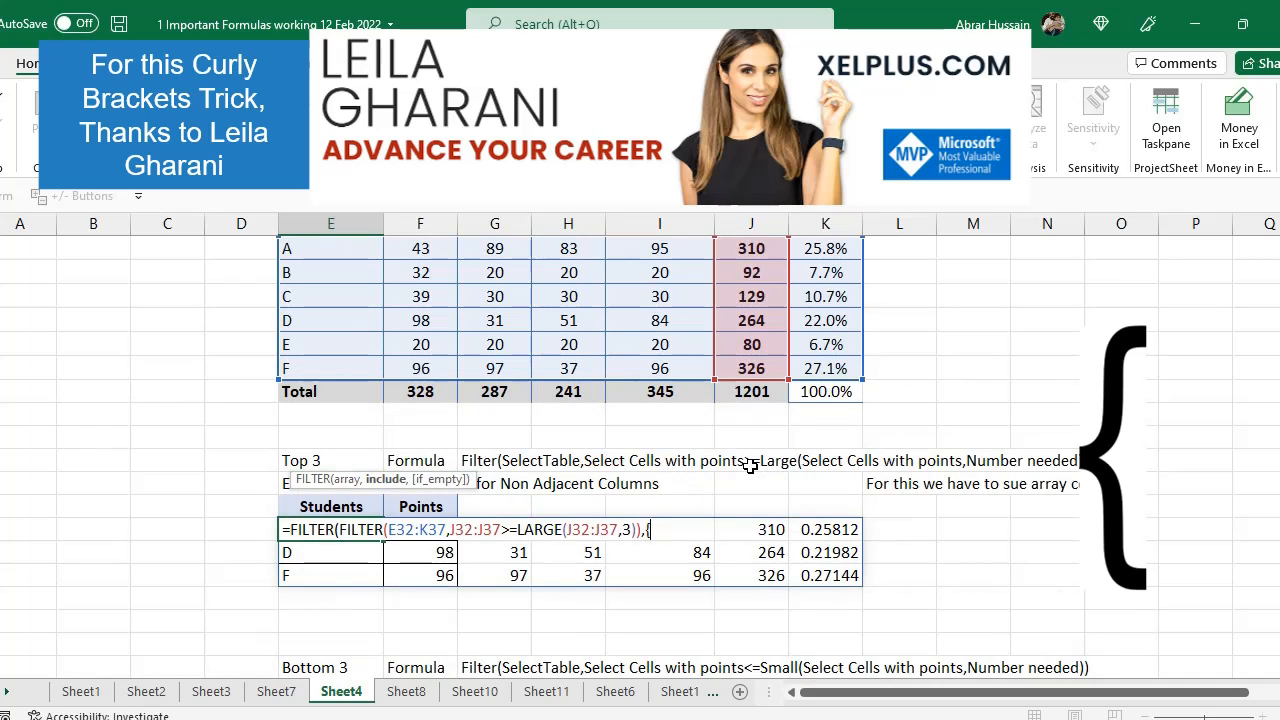
scroll(750, 466, up, 2)
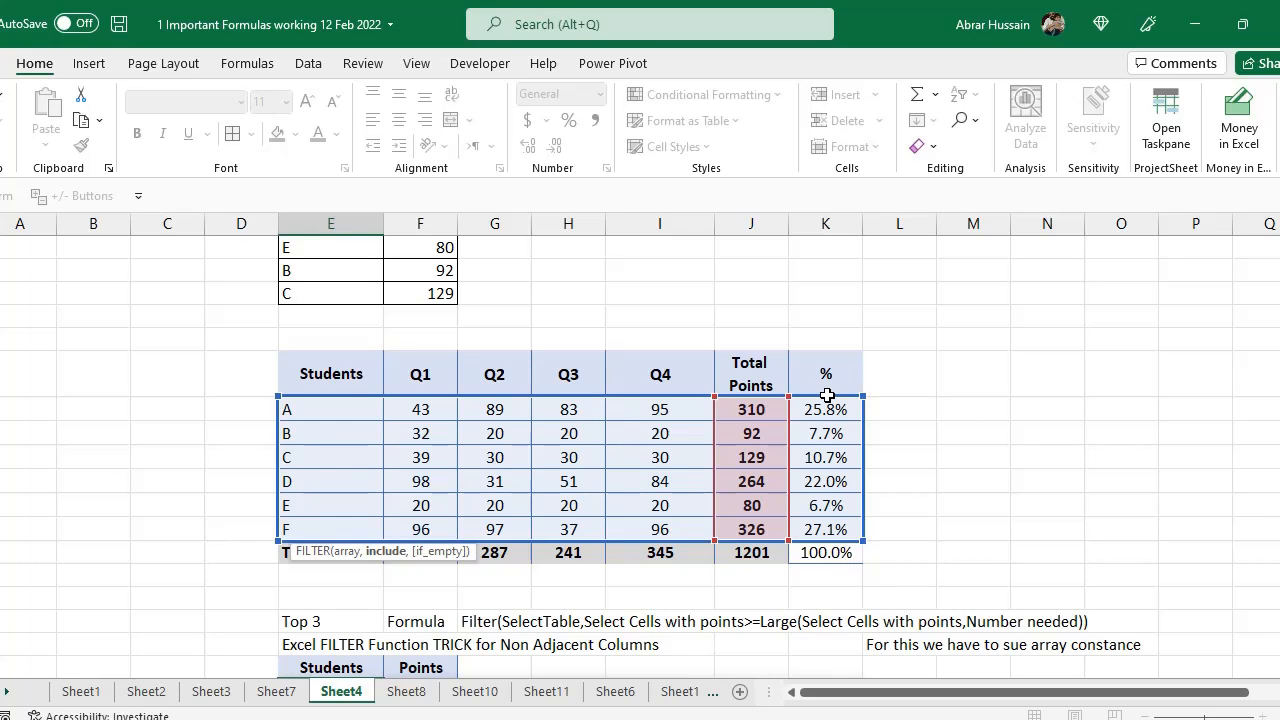
scroll(827, 396, down, 3)
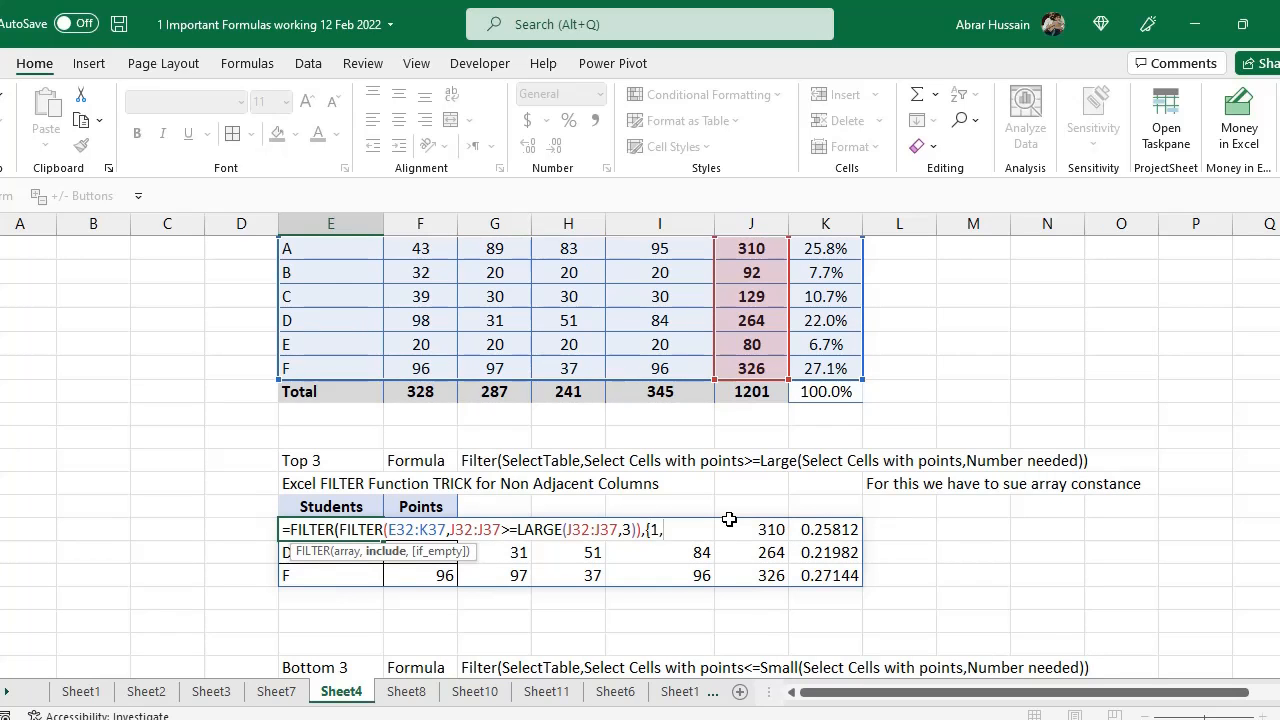
scroll(729, 519, up, 2)
scroll(904, 541, down, 1)
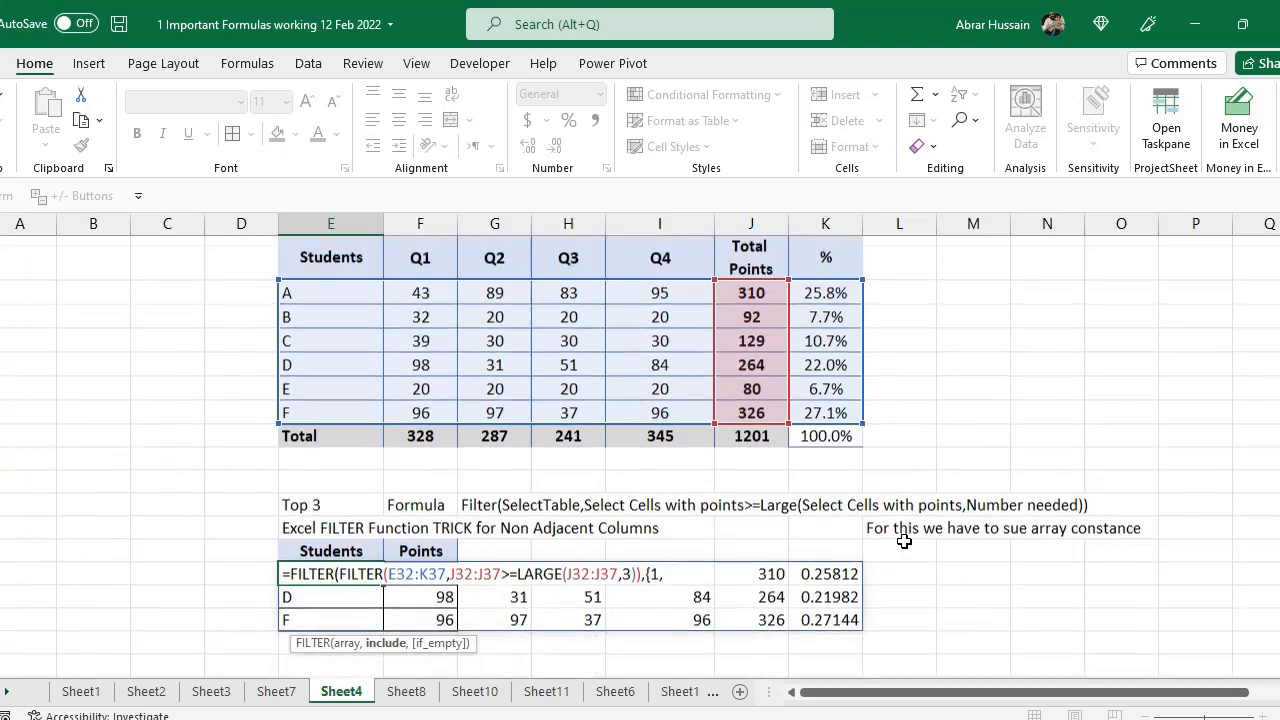
scroll(904, 541, down, 3)
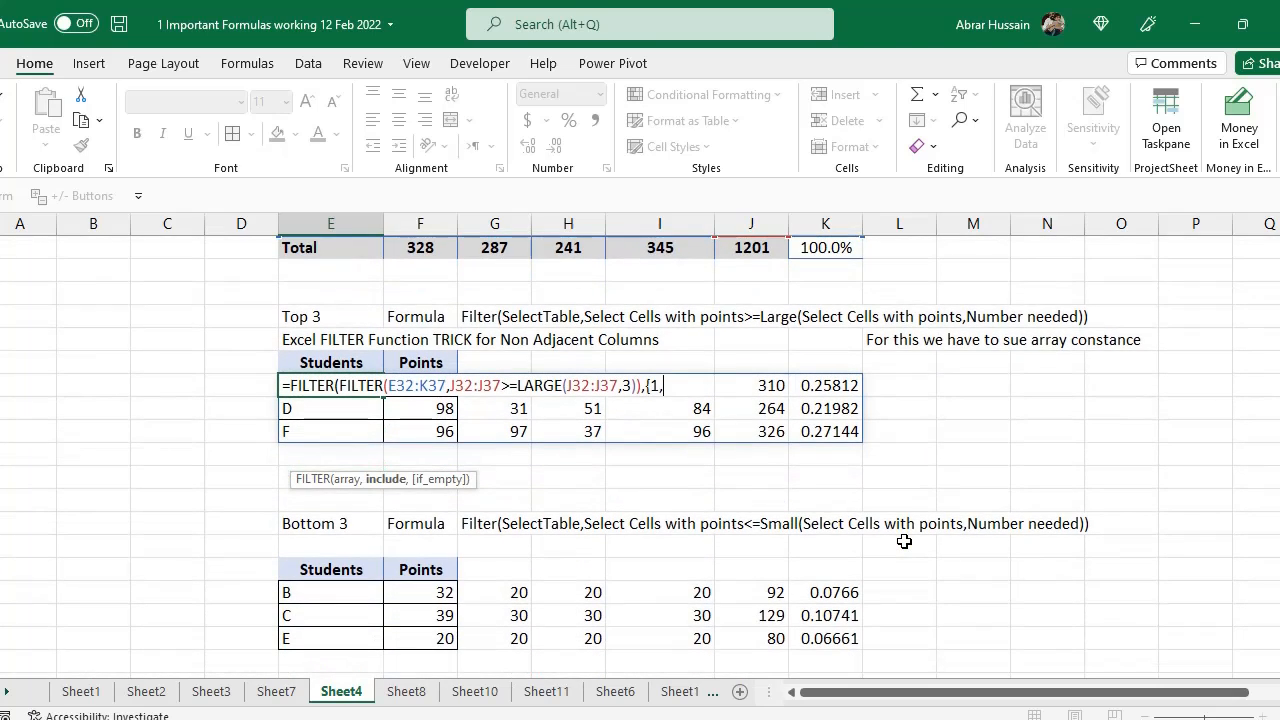
text(0,0,)
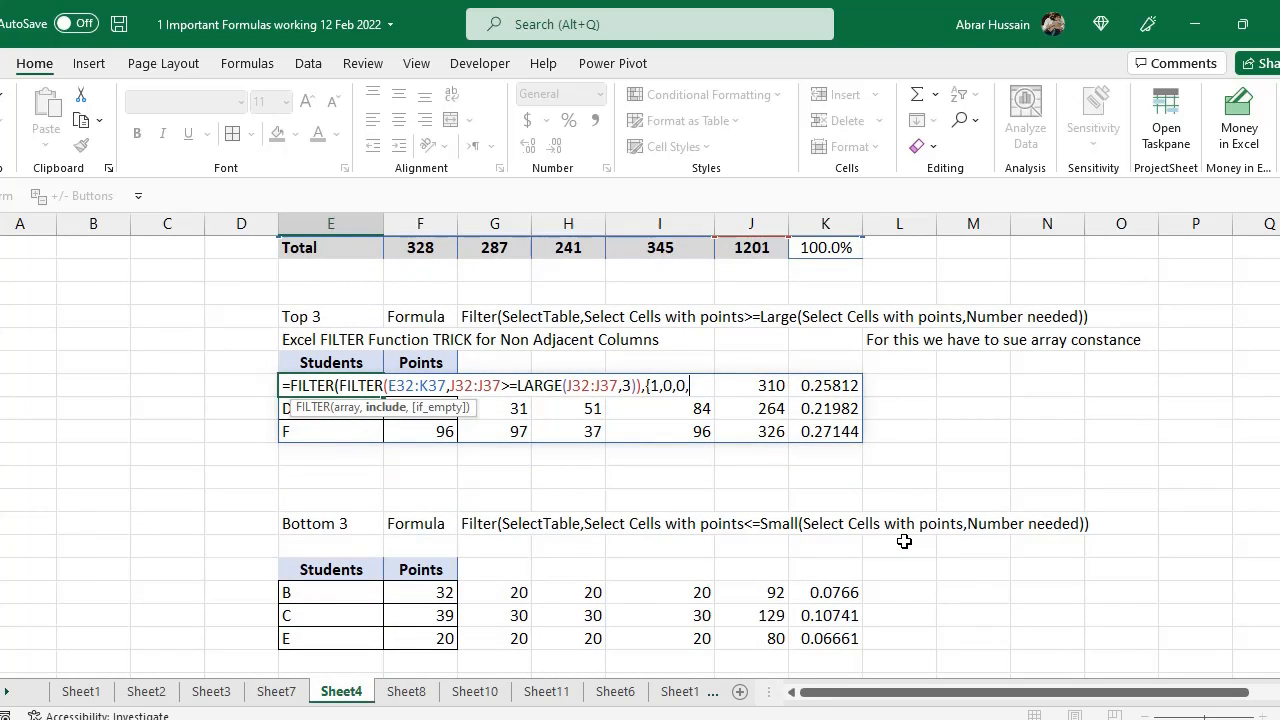
text(0,0)
scroll(705, 393, up, 3)
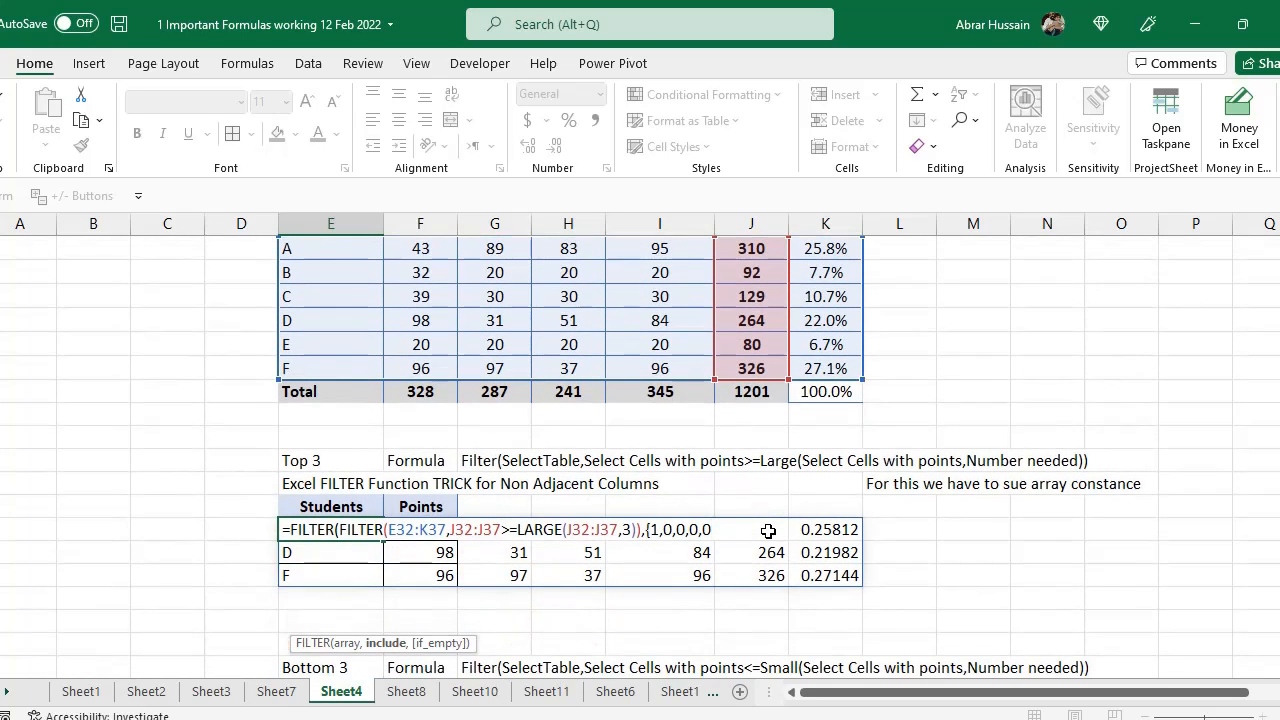
text(,1)
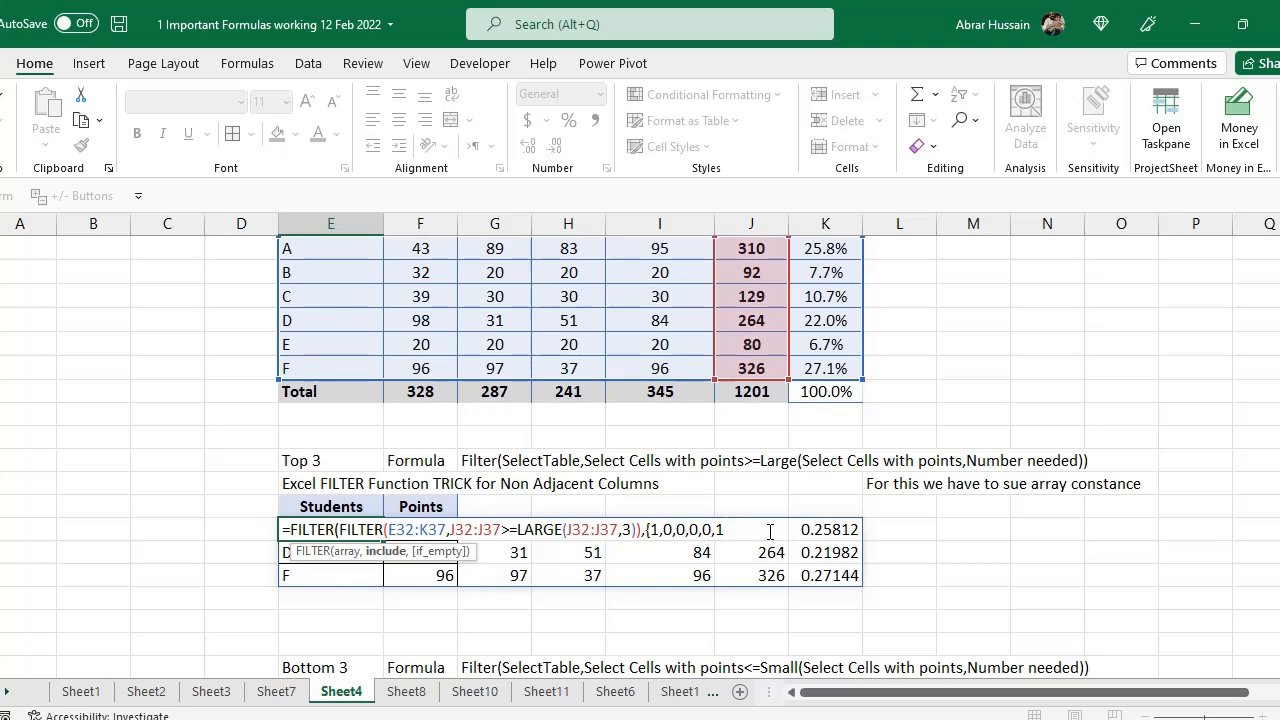
text(})
key(Return)
scroll(818, 440, up, 2)
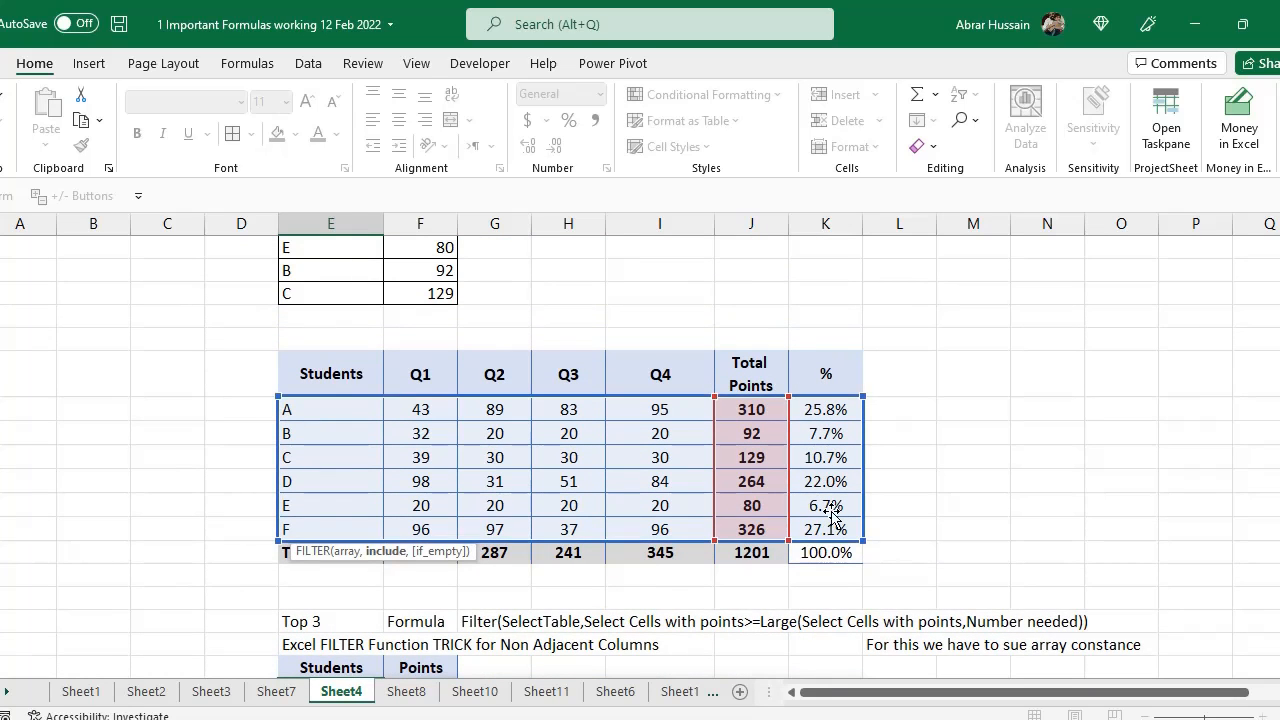
scroll(833, 515, down, 2)
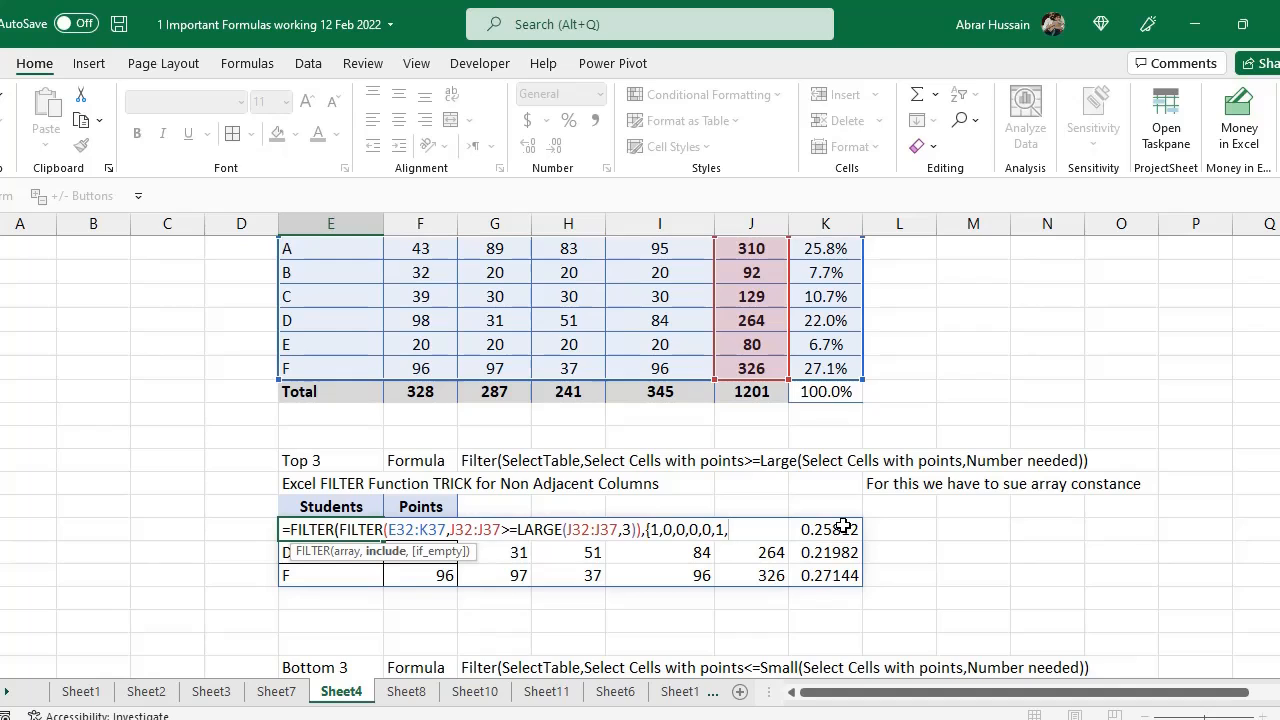
text(0))
text(}))
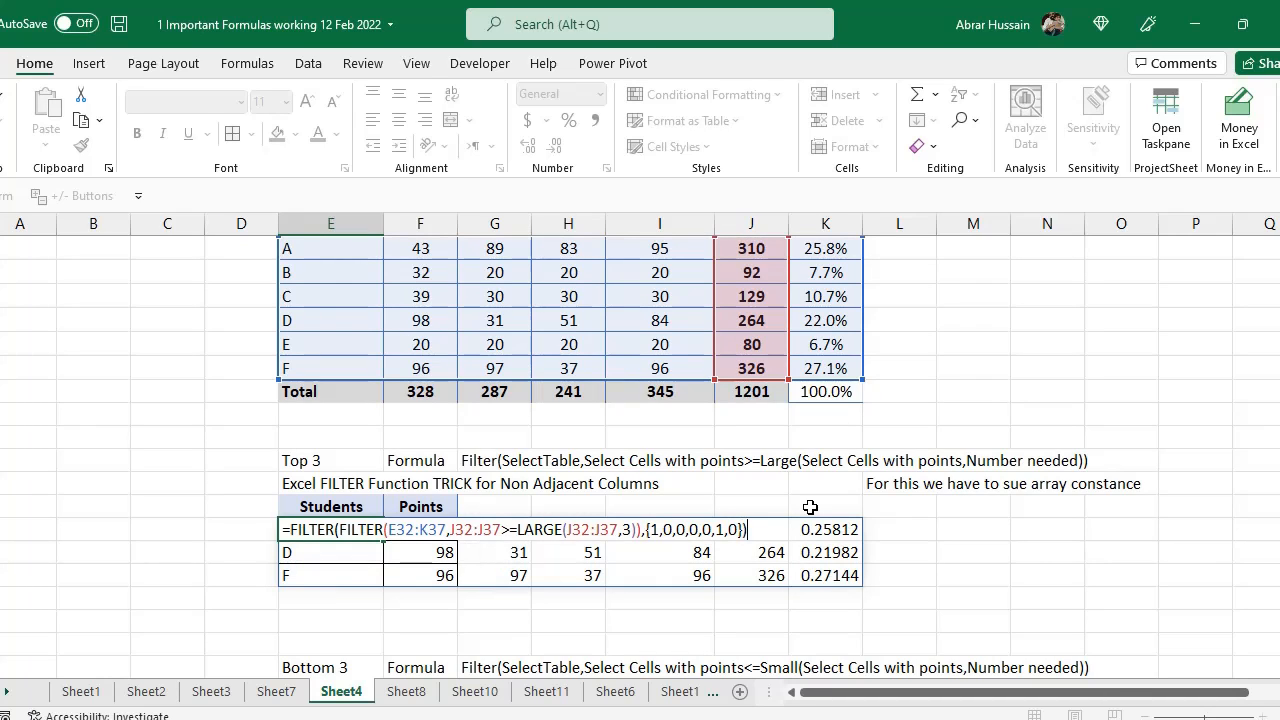
double_click(326, 537)
key(Return)
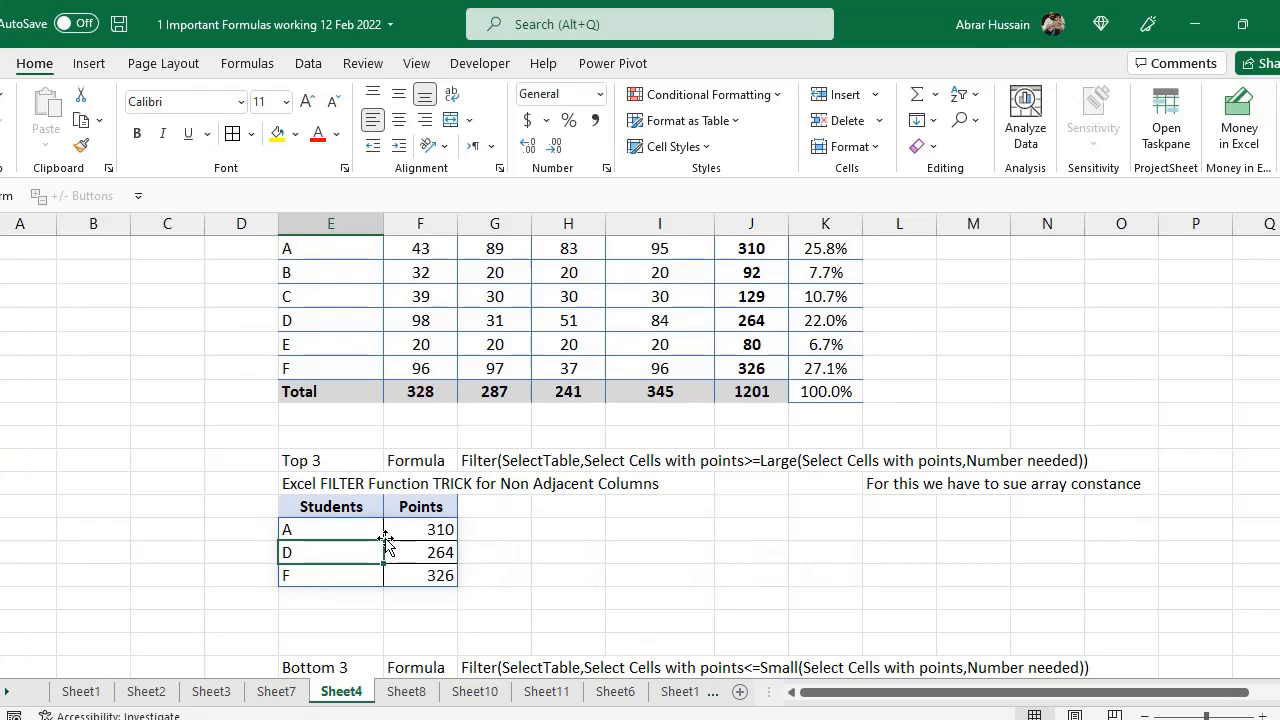
Select the spilled Students and Points results and highlight the inner FILTER and the array constant within the formula to review them
drag(316, 534, 316, 576)
drag(425, 532, 424, 576)
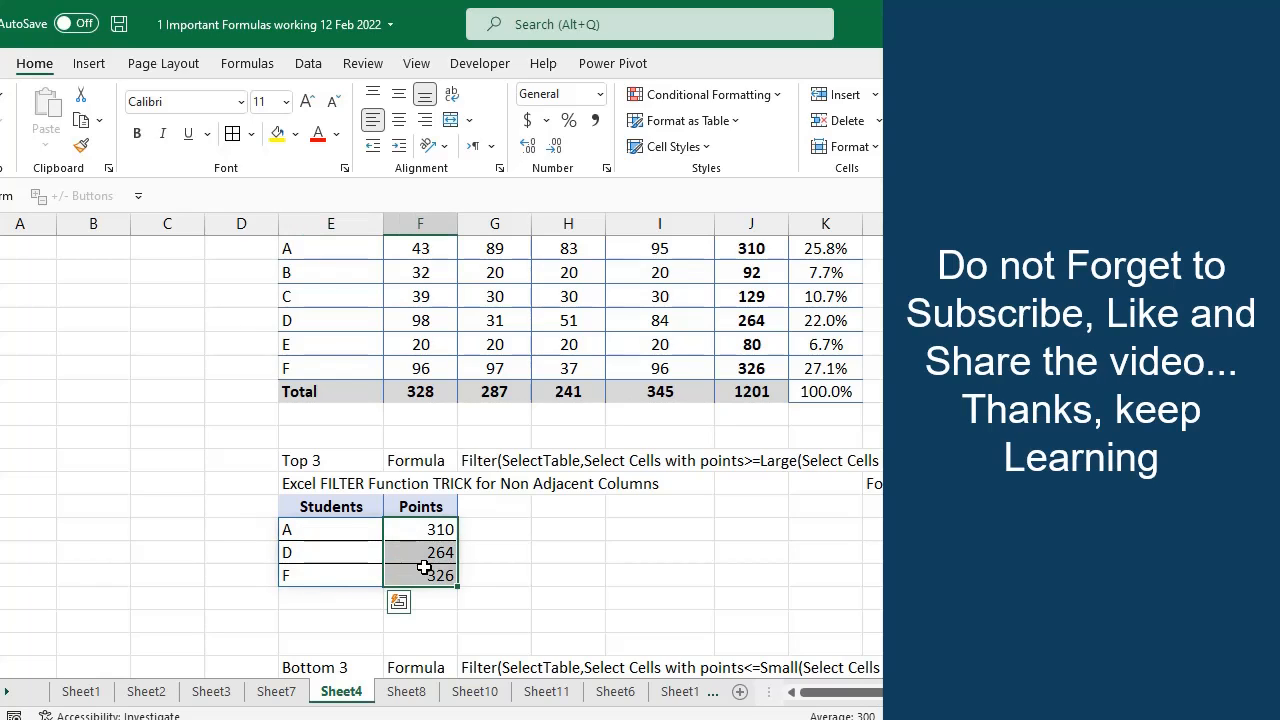
scroll(381, 435, up, 2)
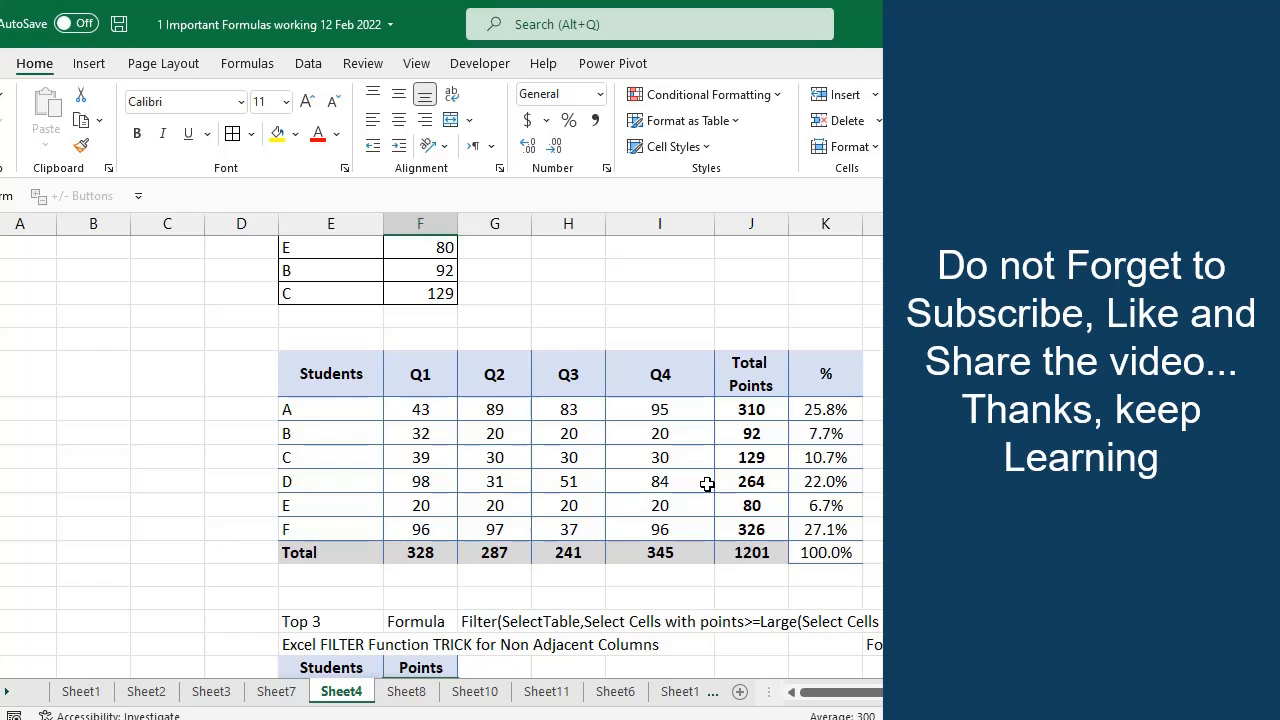
scroll(707, 484, down, 2)
double_click(440, 530)
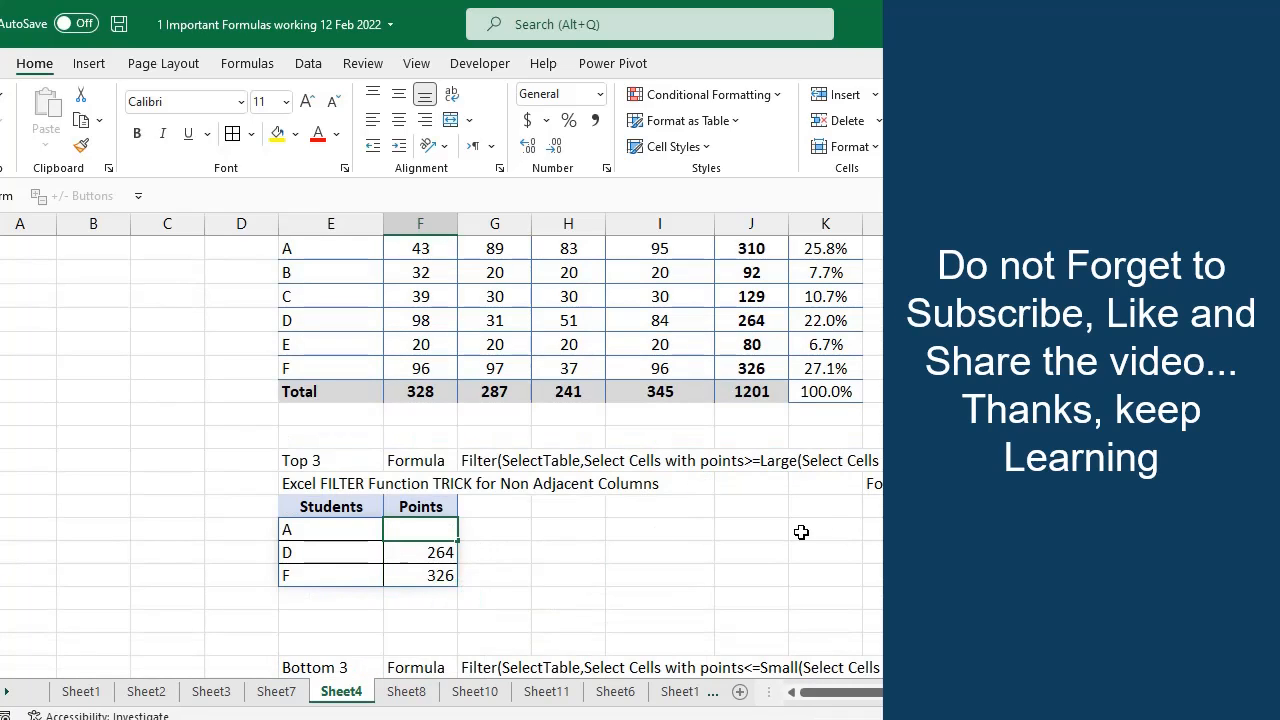
click(329, 534)
double_click(313, 529)
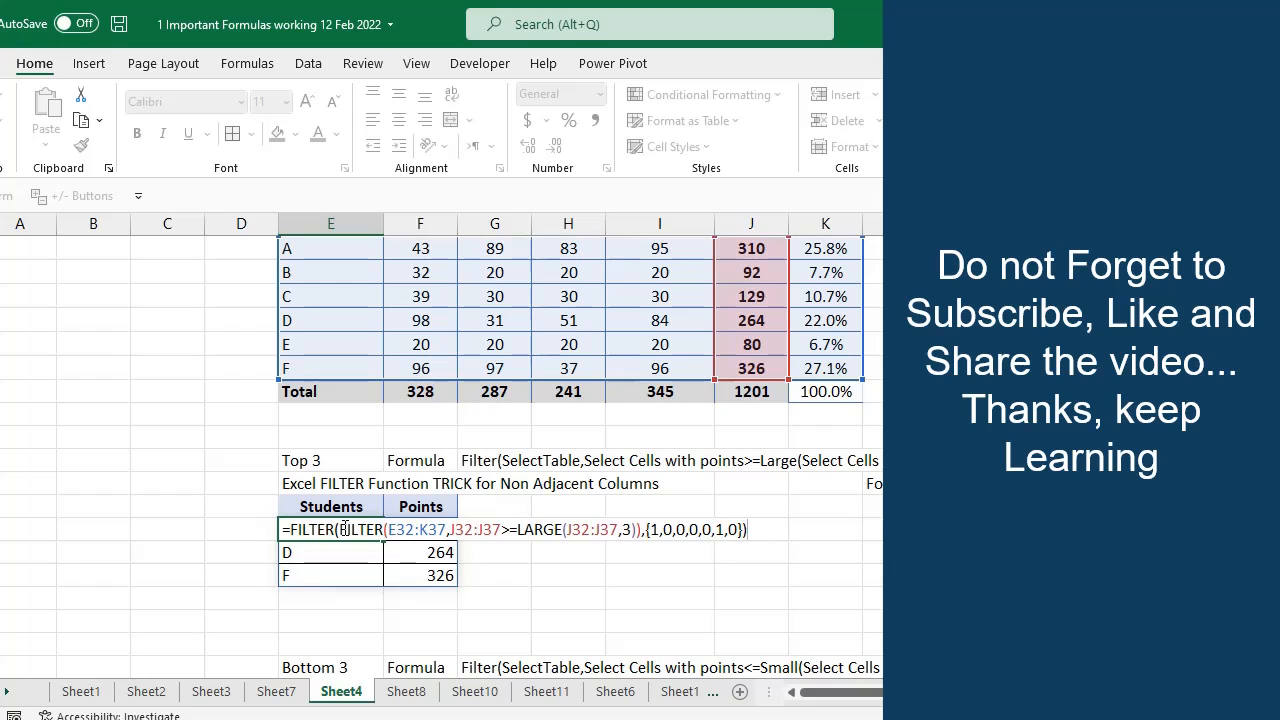
drag(354, 530, 596, 530)
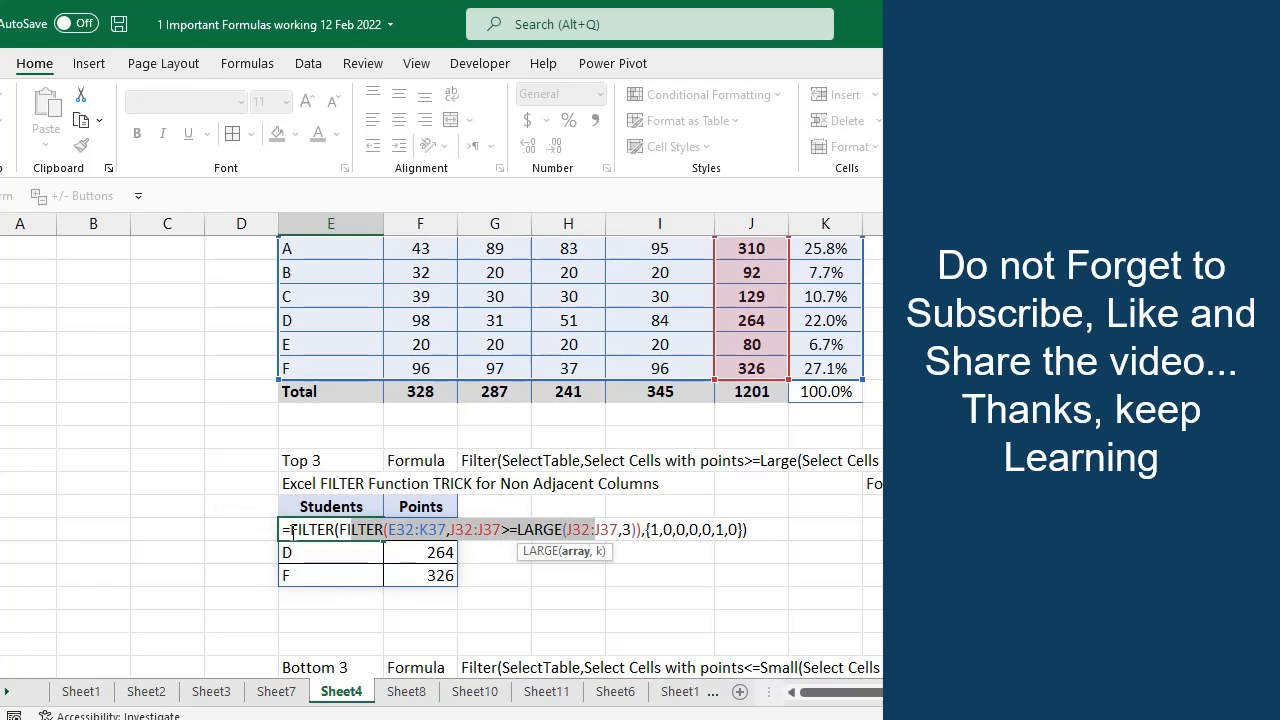
double_click(310, 530)
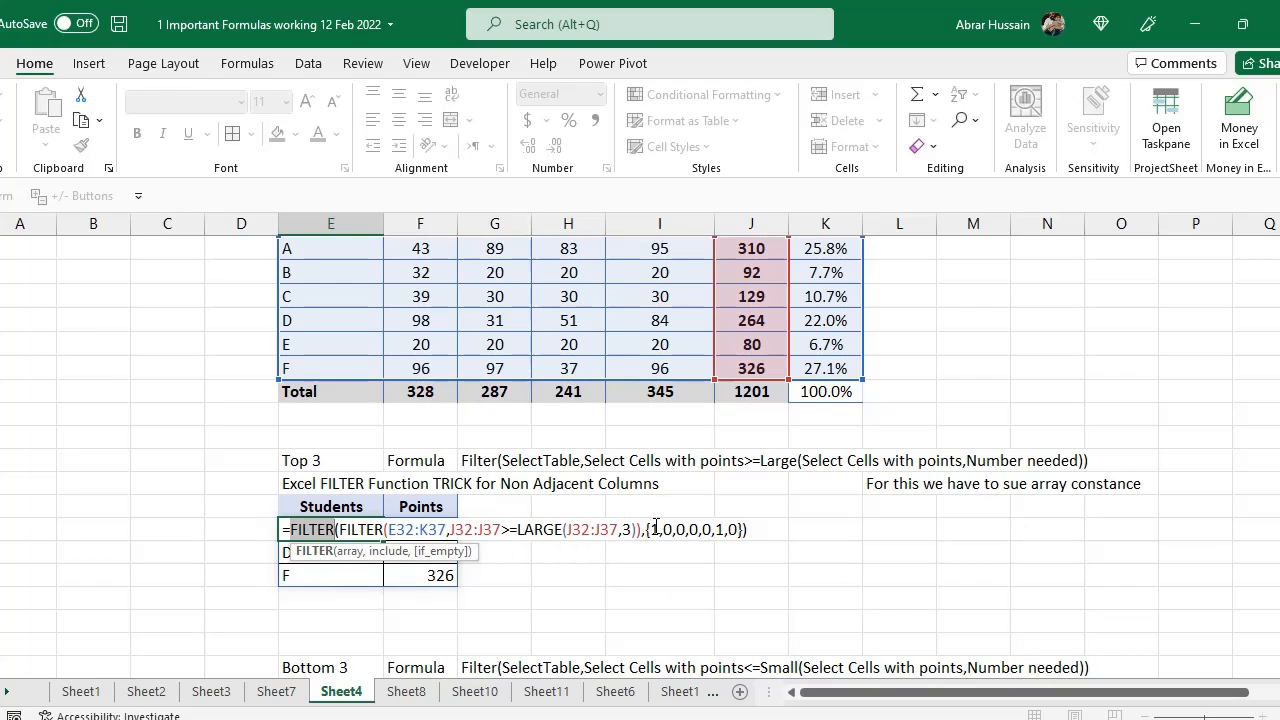
drag(650, 529, 723, 529)
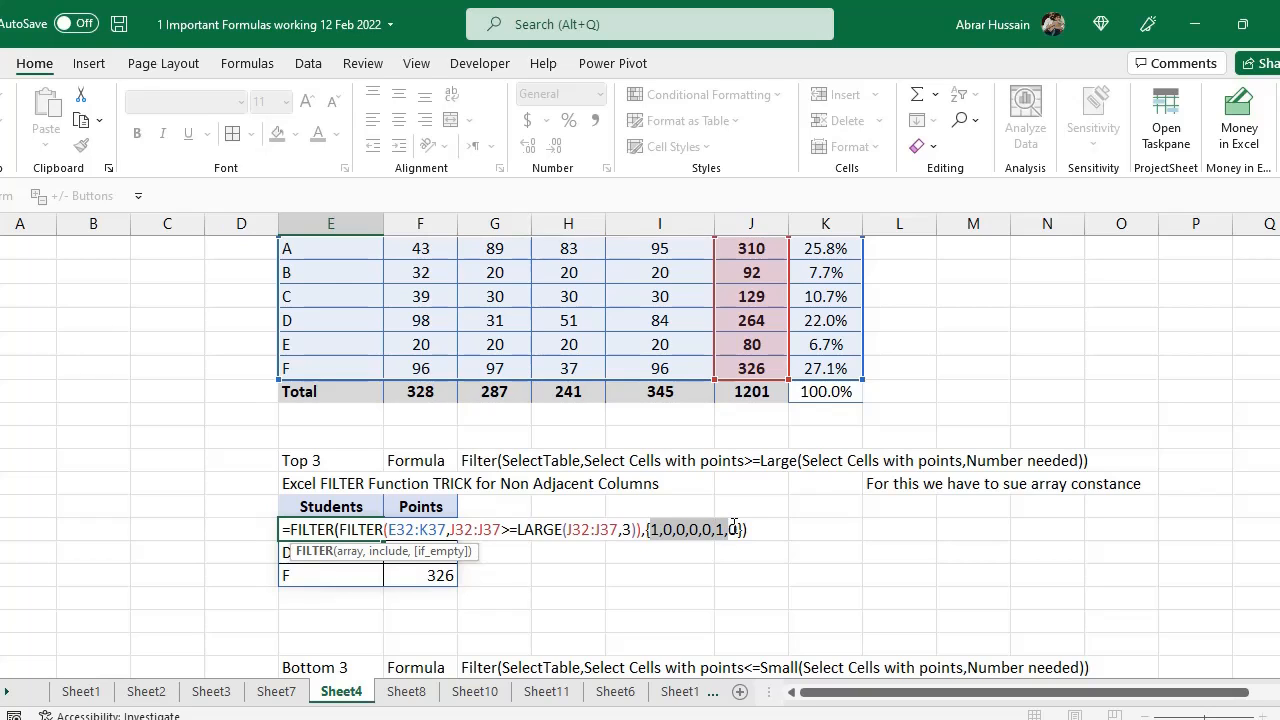
drag(734, 529, 743, 529)
key(Return)
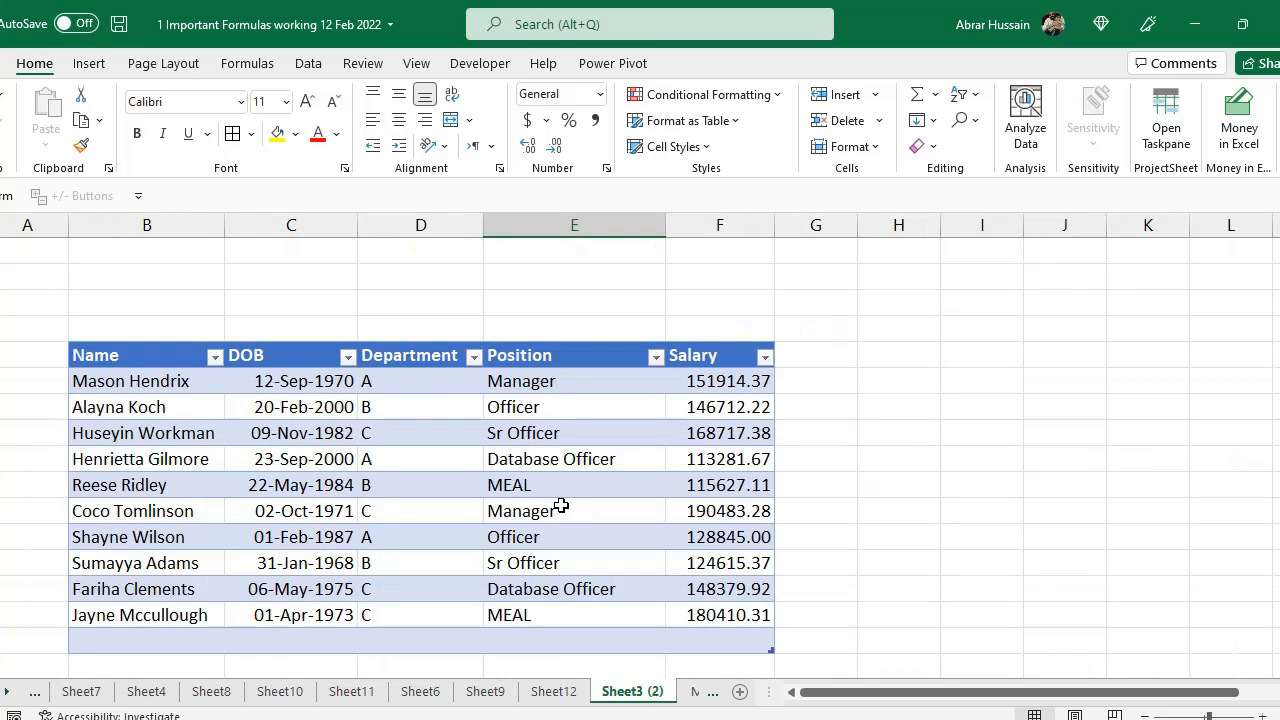
Select the employee table's Name to Position columns and rows, then its Position and Salary headers, to examine the data
drag(117, 349, 614, 563)
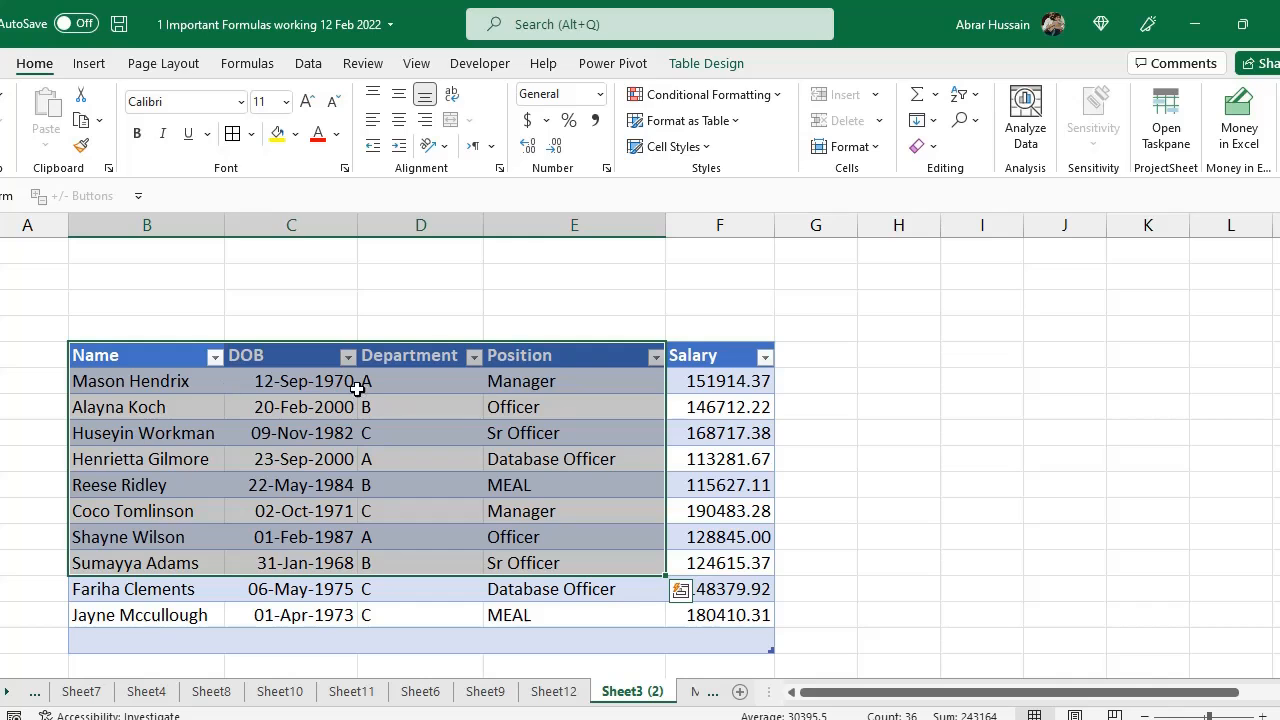
drag(190, 384, 506, 465)
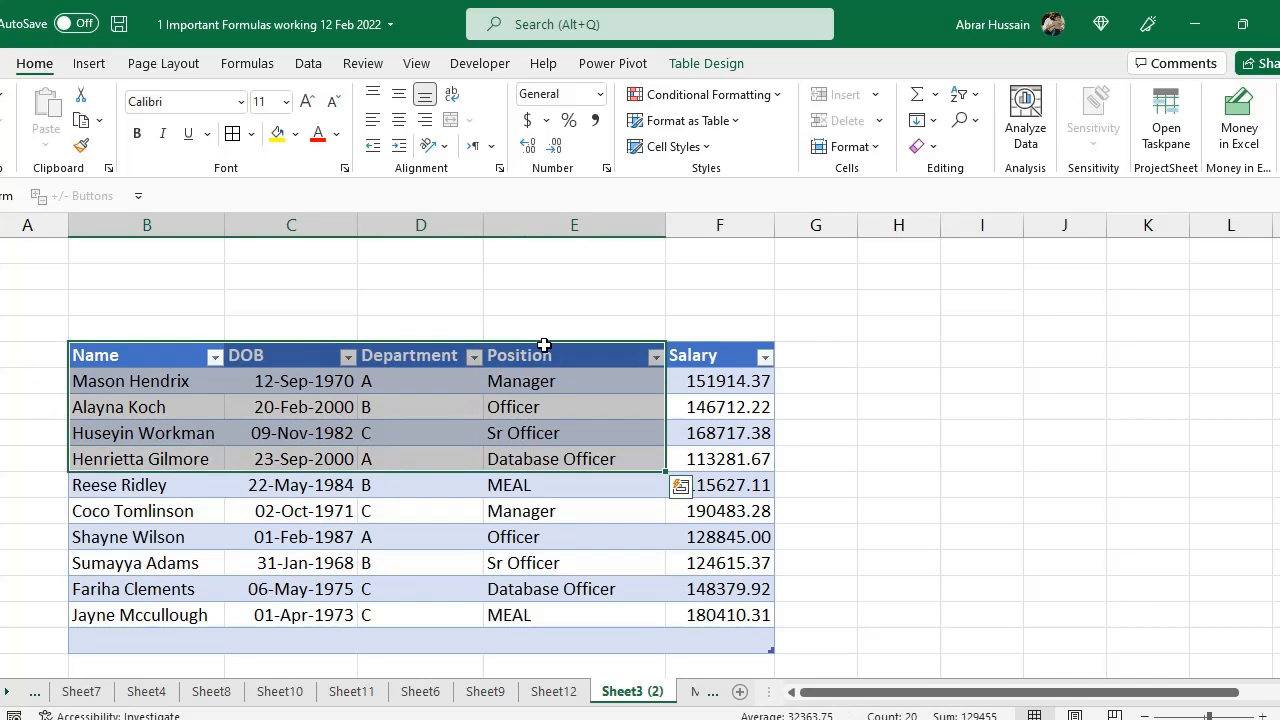
click(400, 351)
click(564, 360)
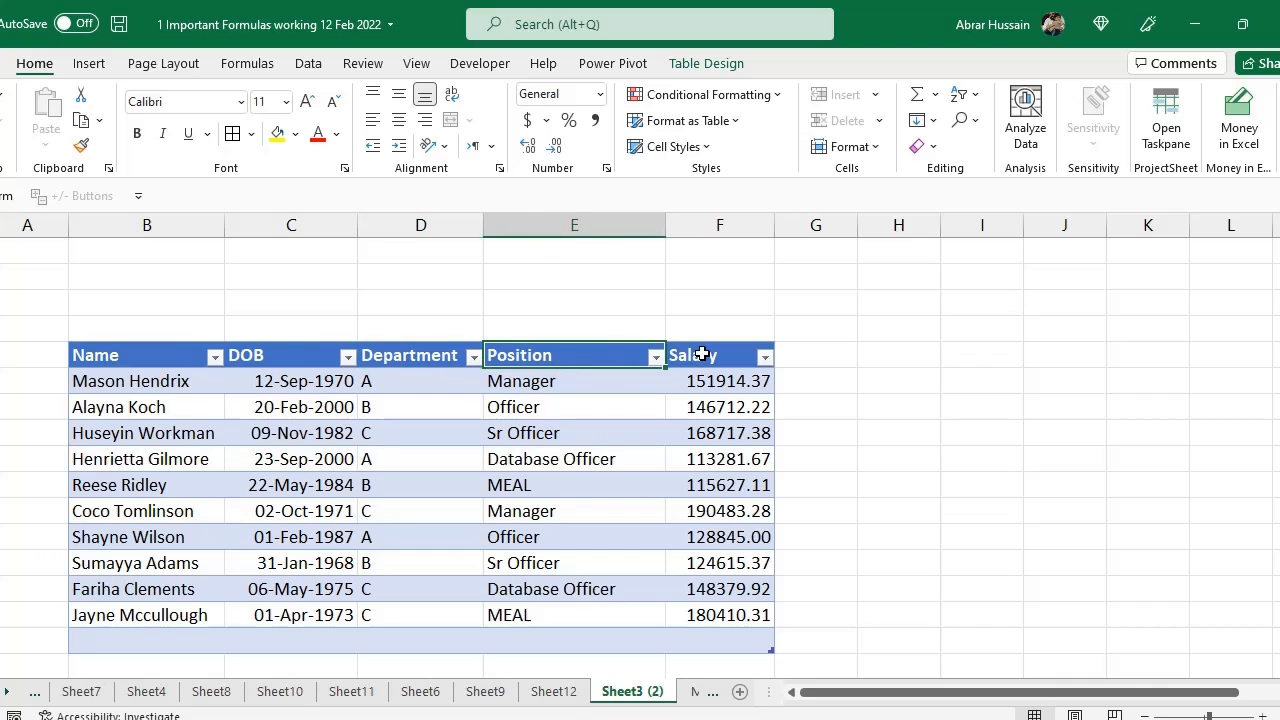
click(700, 354)
Select the headers, salary criterion row and results of the filtered Name, Position and Salary table below to examine them
scroll(478, 511, down, 4)
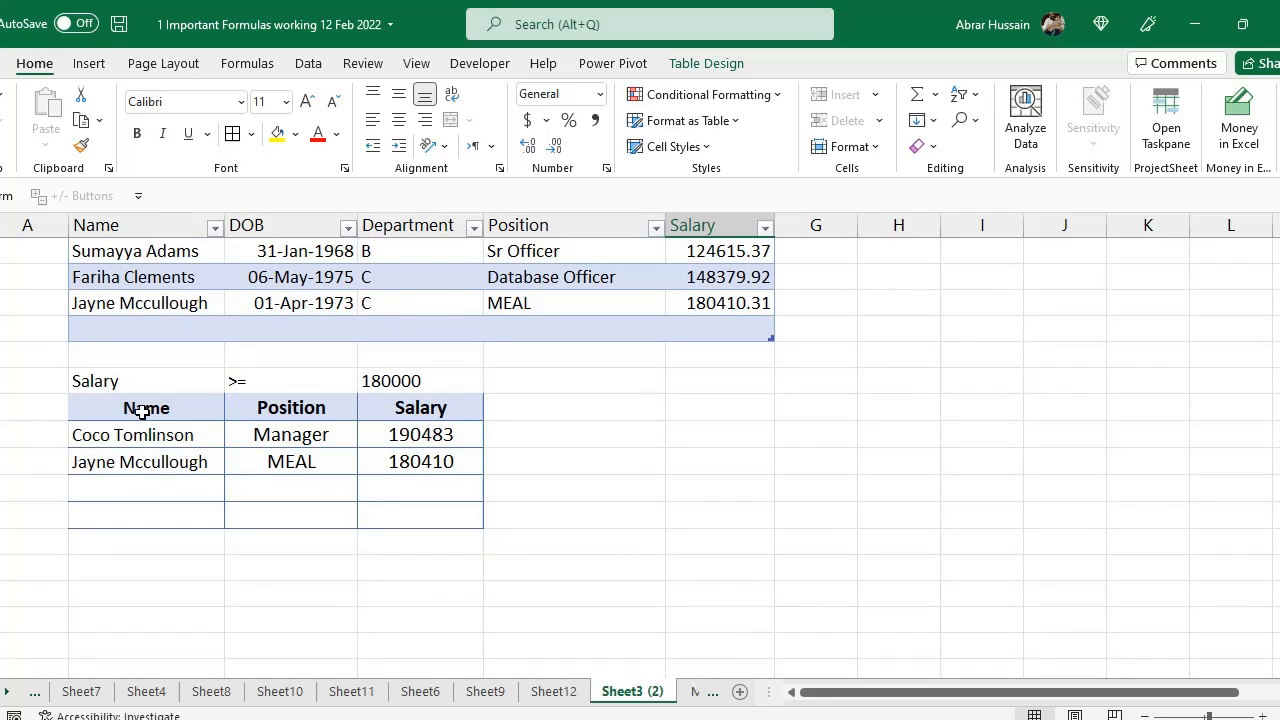
click(142, 405)
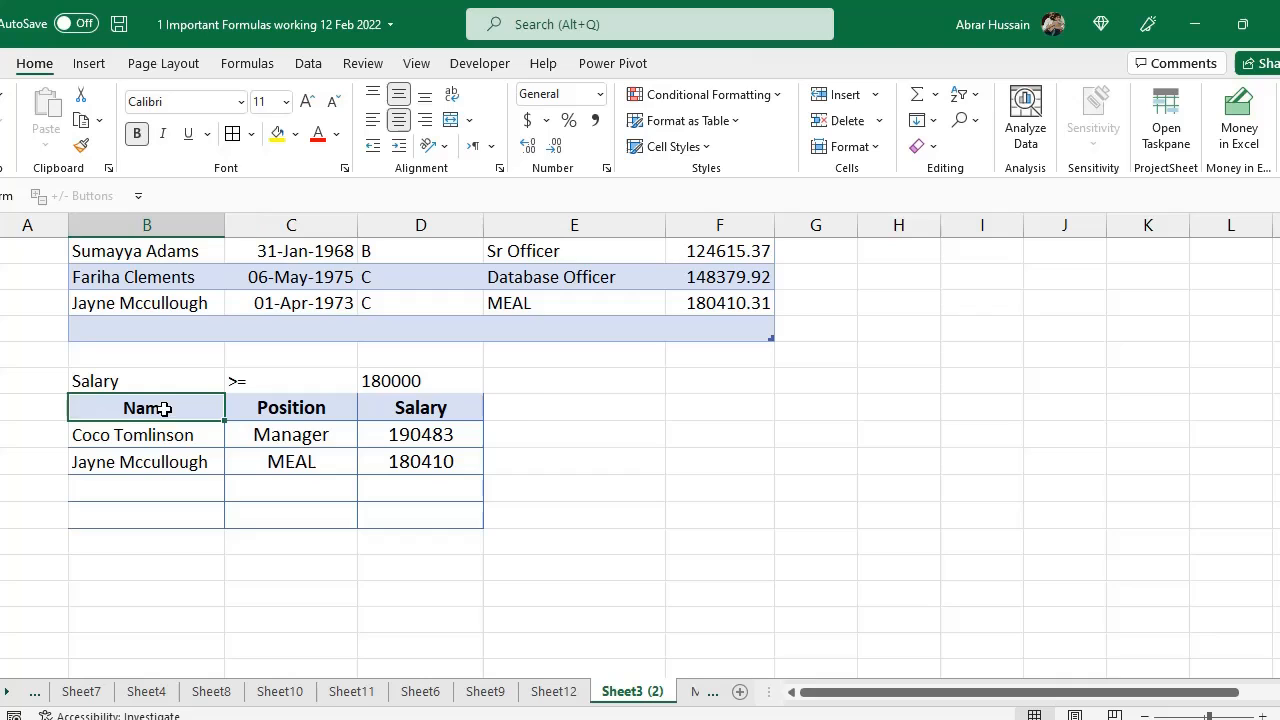
click(312, 404)
click(436, 405)
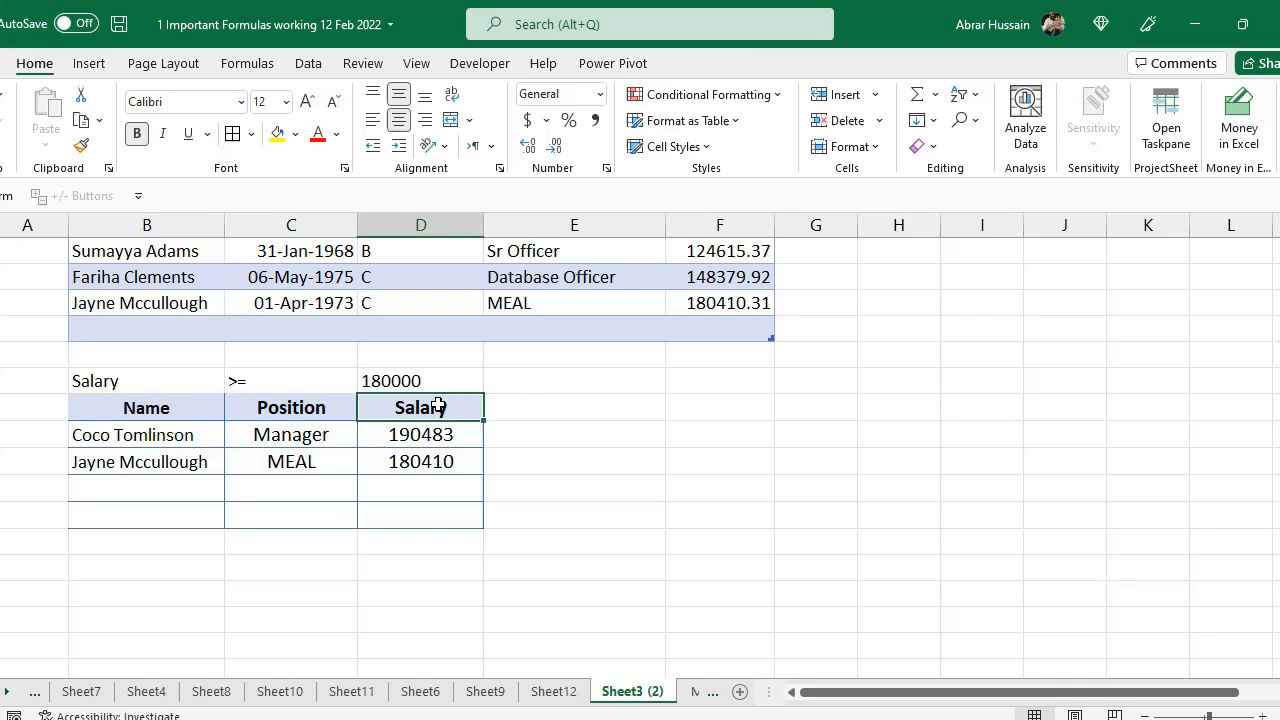
drag(406, 381, 140, 377)
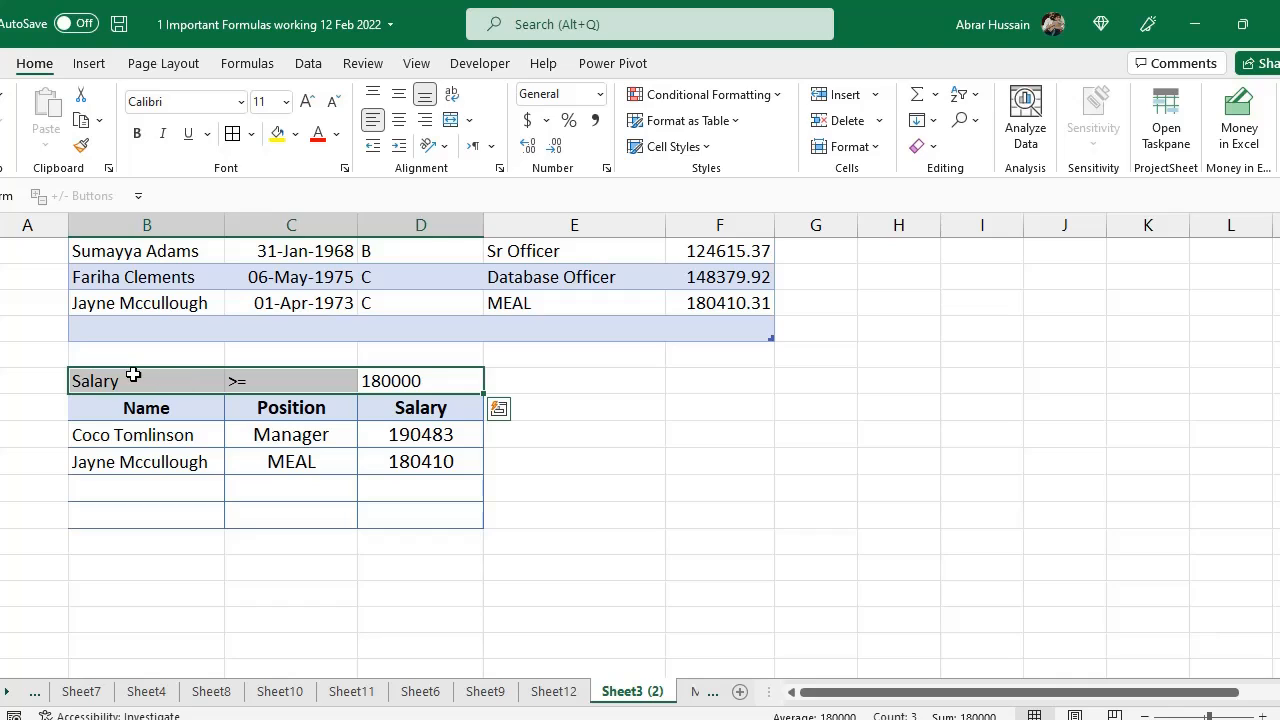
click(134, 377)
click(314, 380)
click(394, 382)
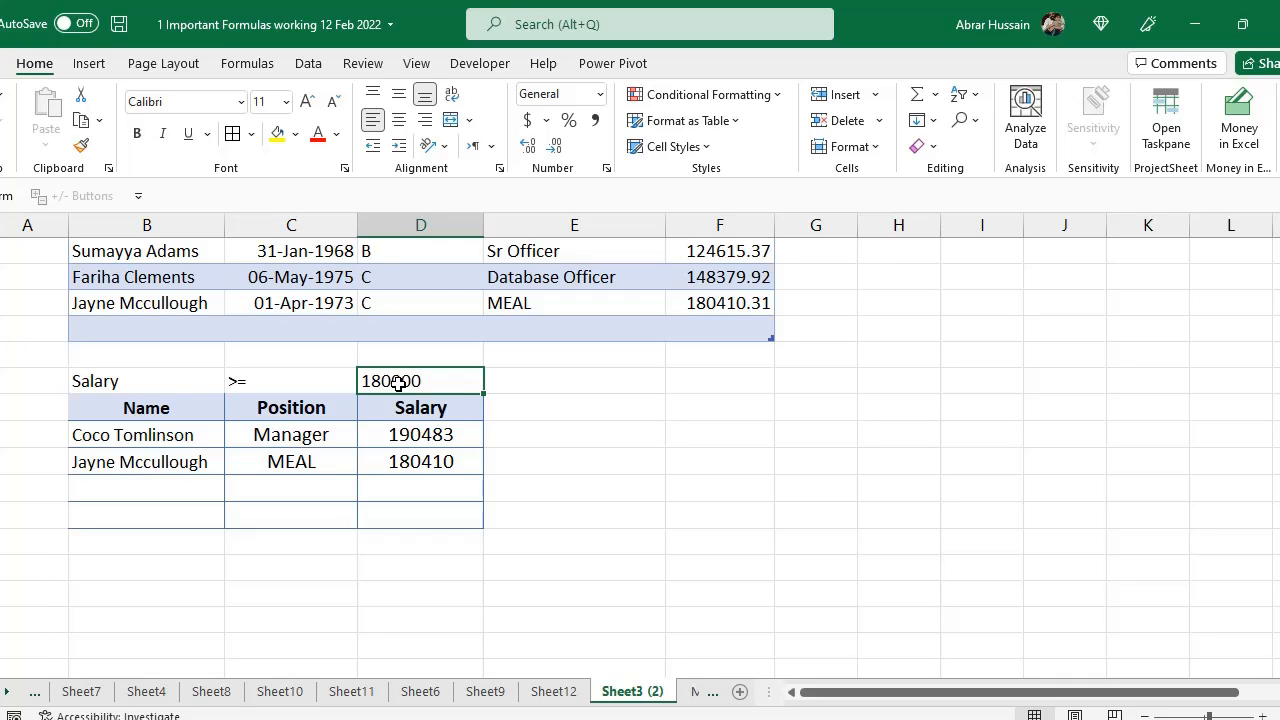
drag(128, 435, 417, 456)
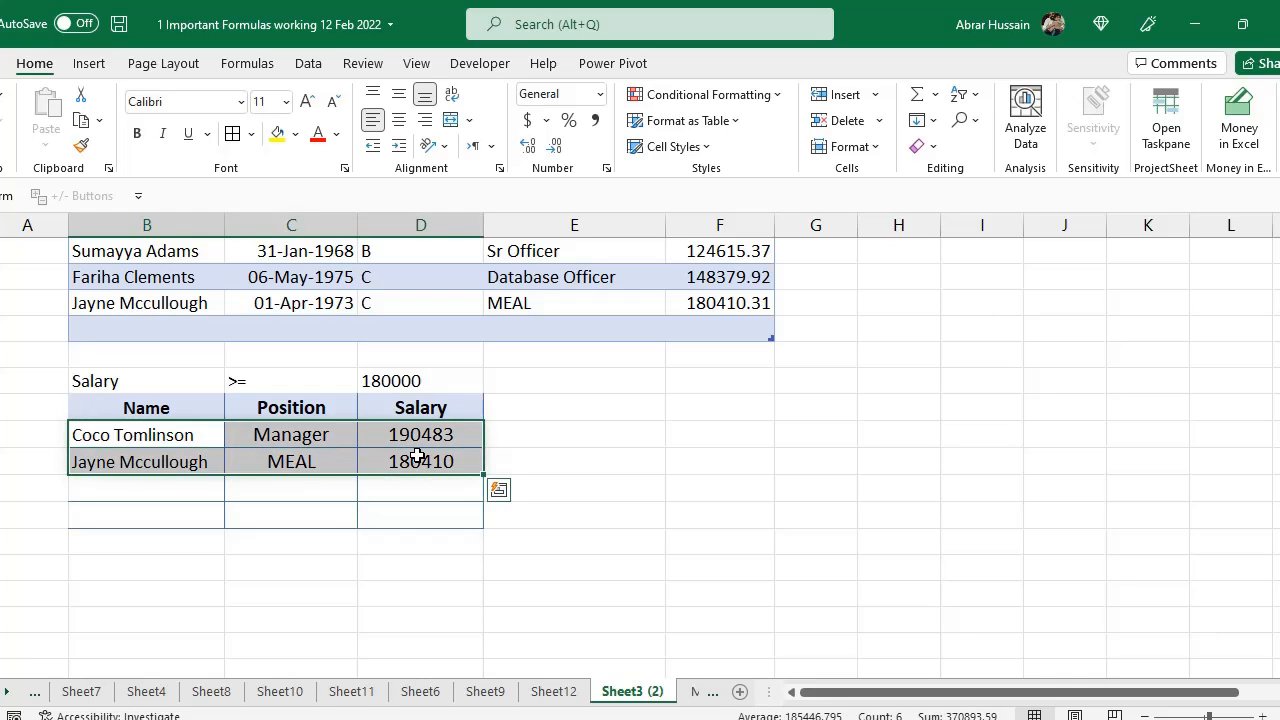
Inspect the salary criterion and the existing nested FILTER formula in the first result cell without changing it
click(116, 378)
click(428, 383)
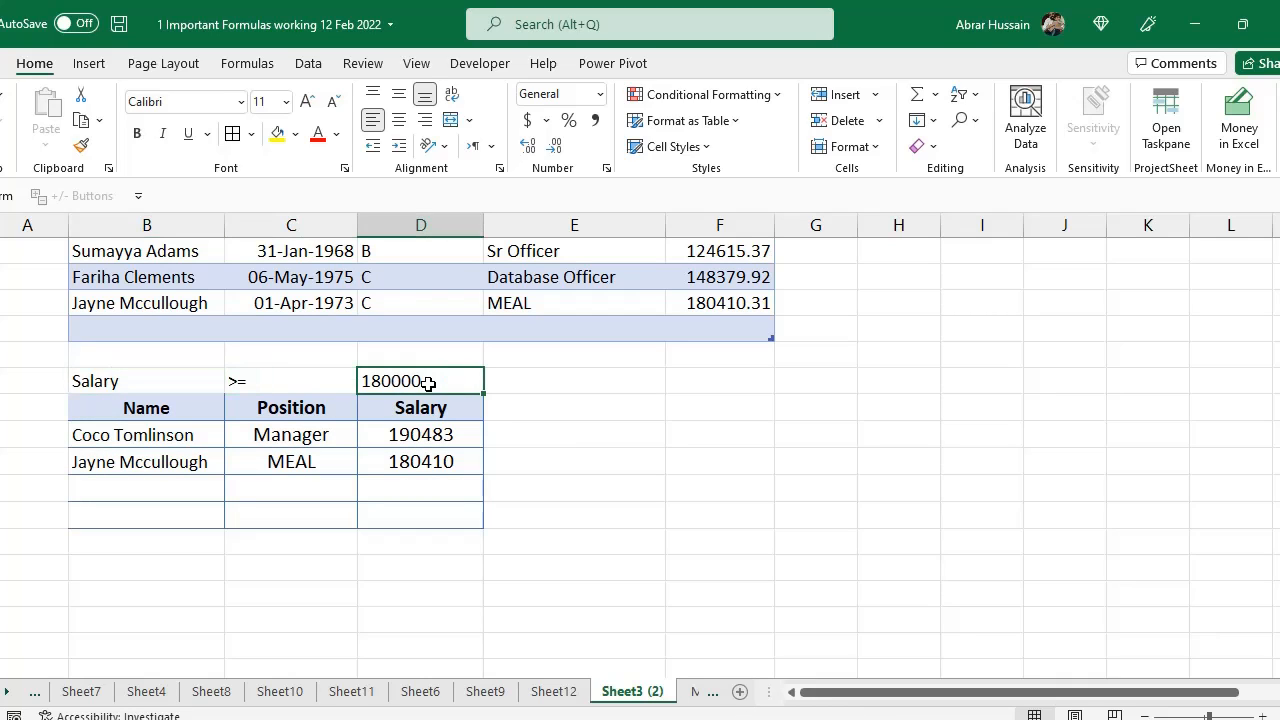
click(114, 431)
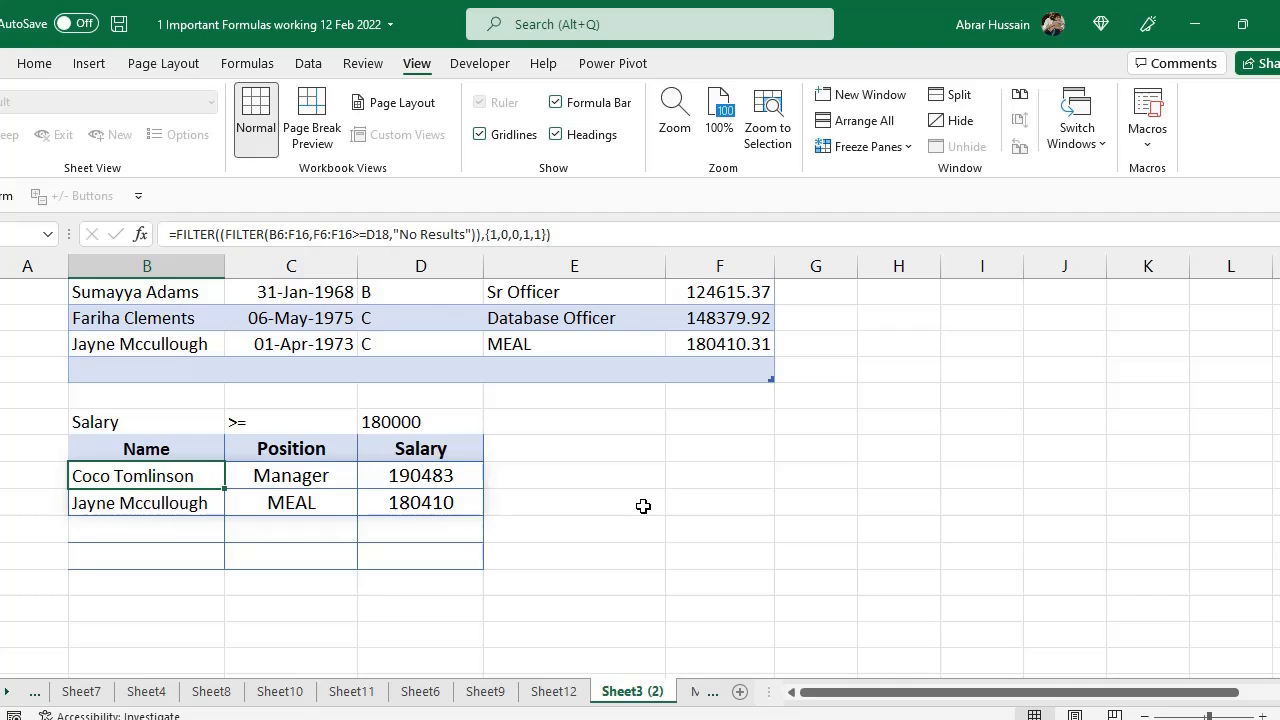
key(F2)
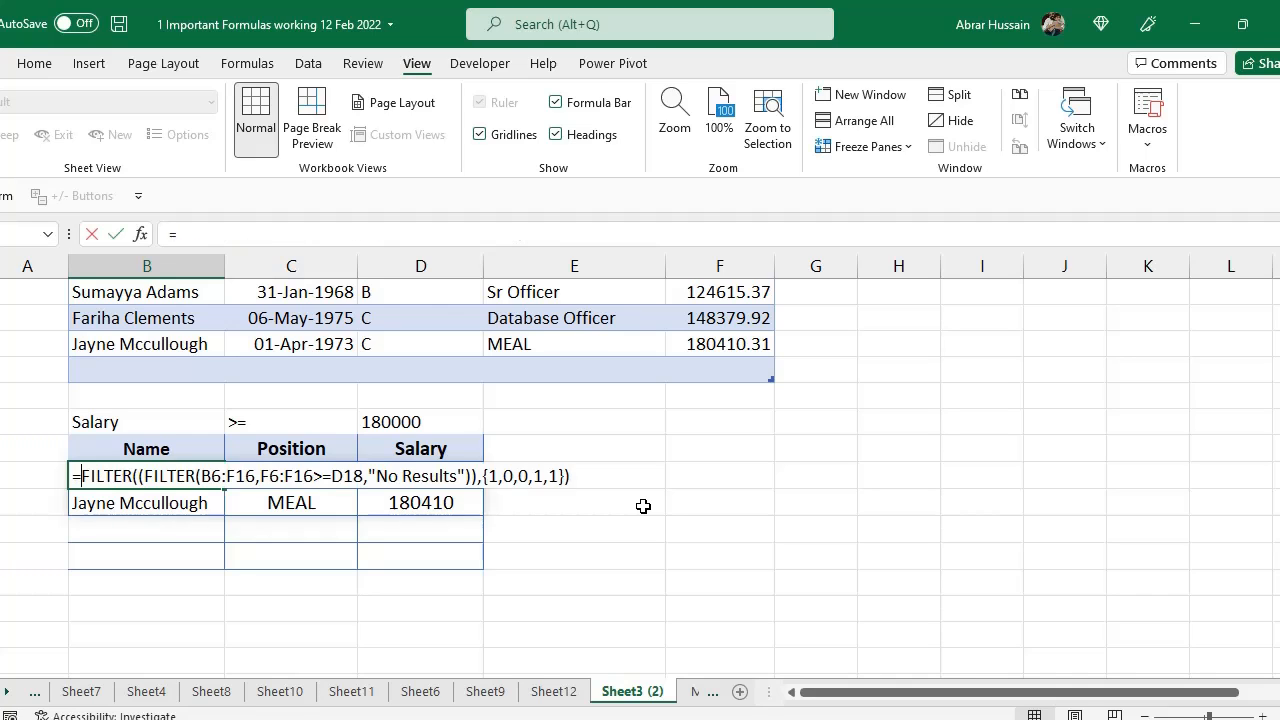
key(Escape)
Start a new FILTER formula in the first result cell using the employee table B6:F15 as the array
text(=FILTER)
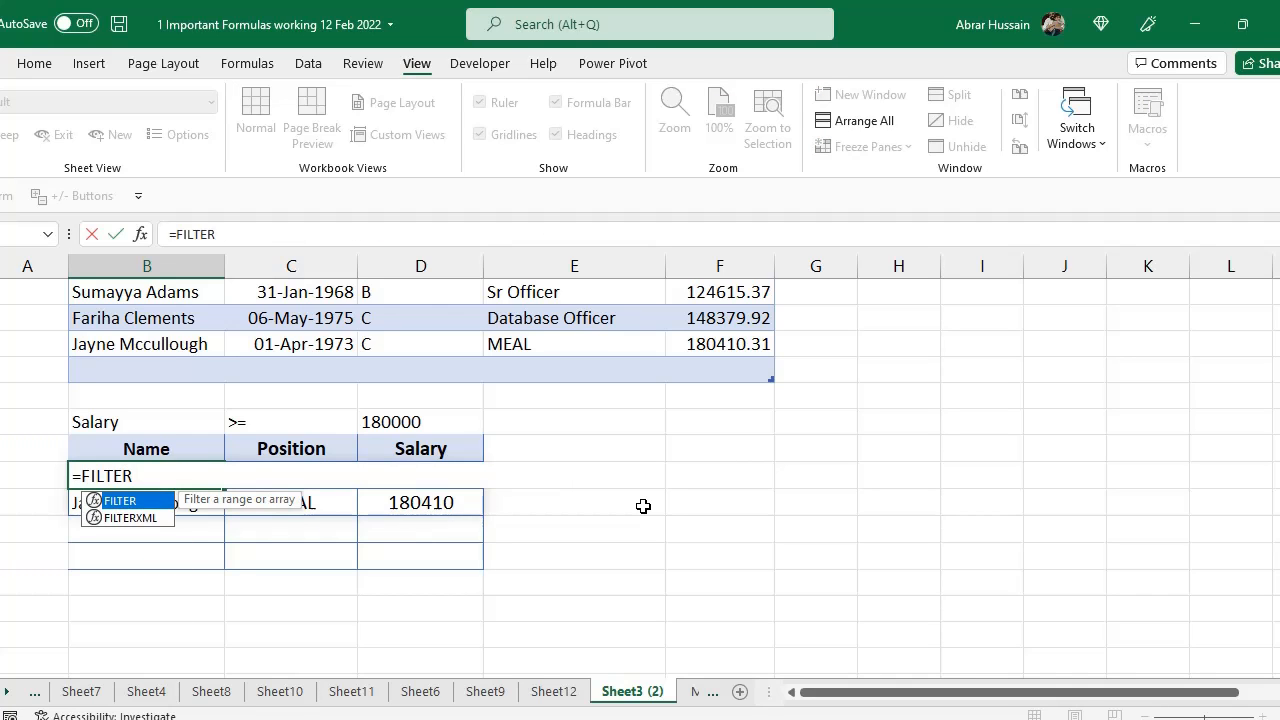
text(()
scroll(643, 506, up, 4)
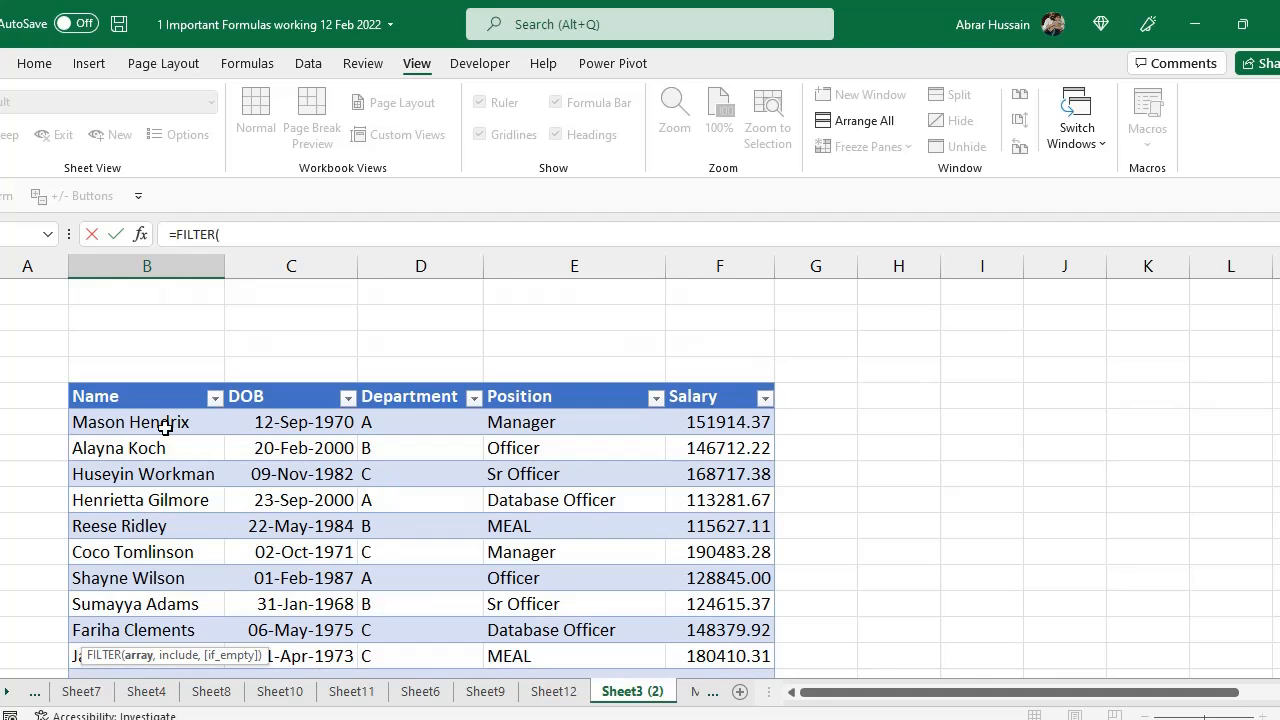
drag(132, 418, 726, 499)
scroll(695, 541, down, 1)
scroll(695, 541, down, 1)
scroll(725, 499, down, 1)
text(,)
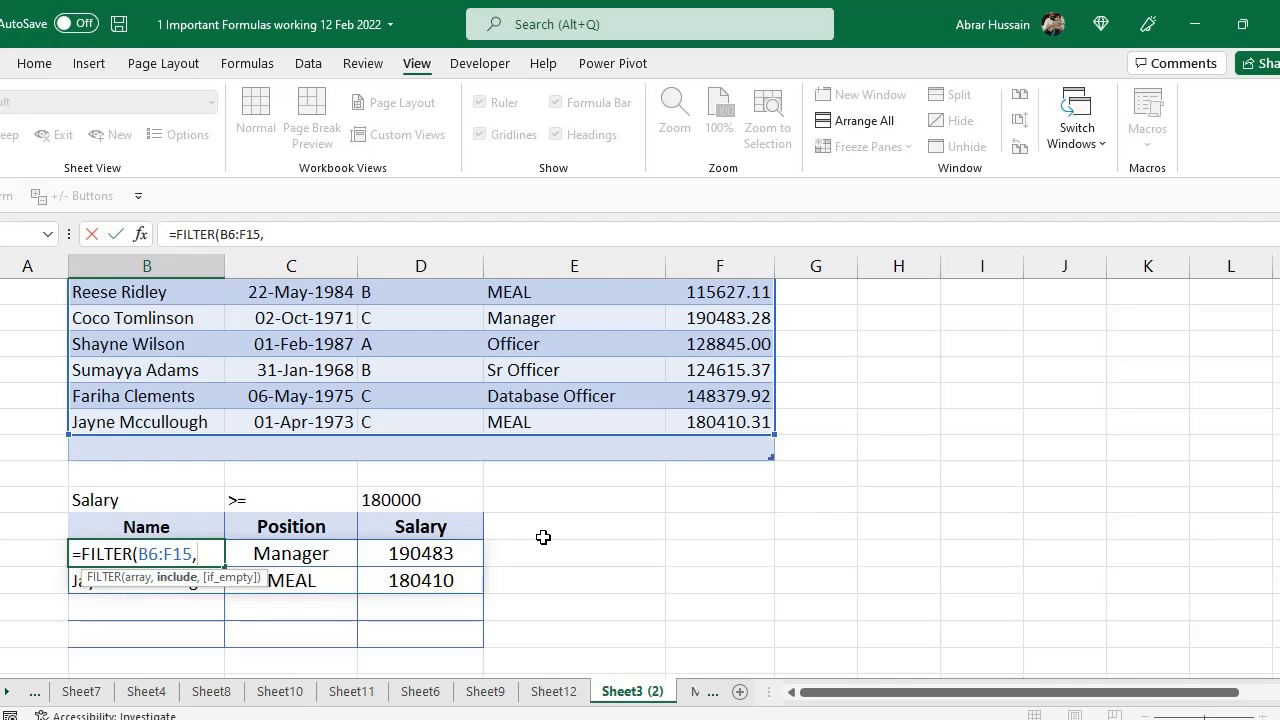
Add the include condition F6:F15>=D18 comparing salaries with the criterion cell
scroll(543, 537, up, 2)
scroll(543, 537, up, 1)
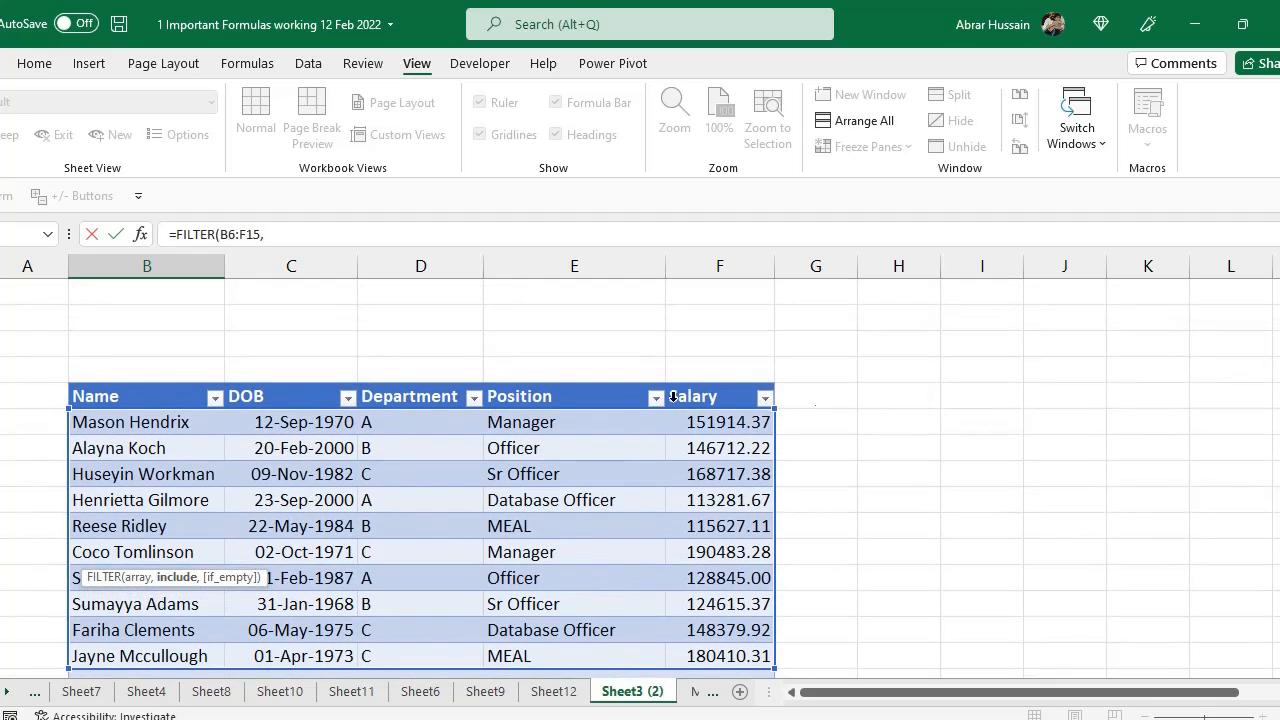
scroll(732, 424, down, 1)
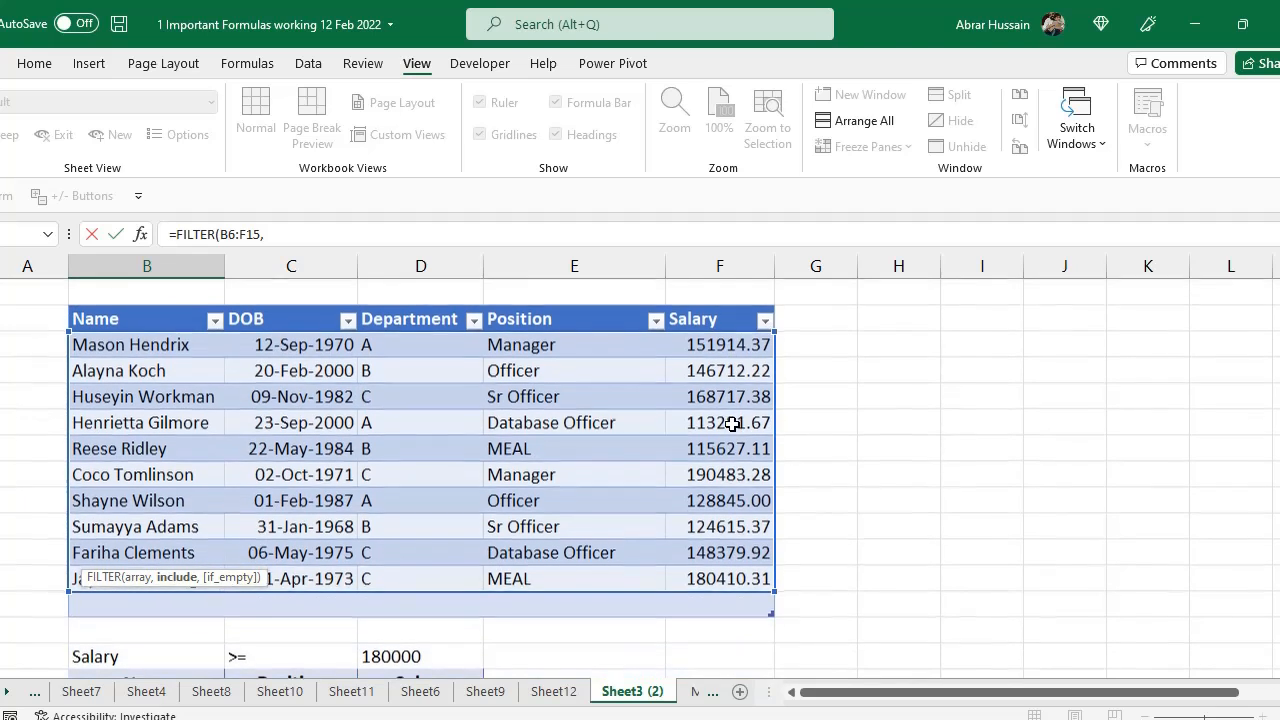
drag(734, 344, 740, 578)
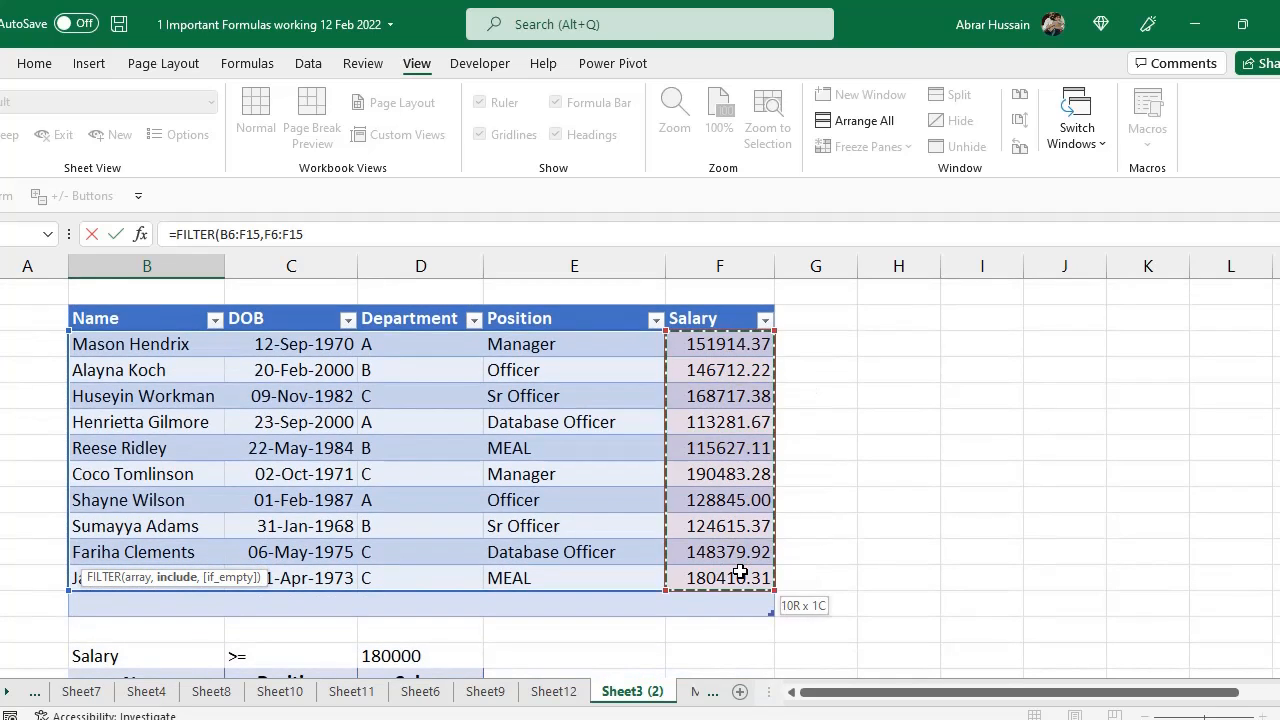
scroll(849, 571, down, 3)
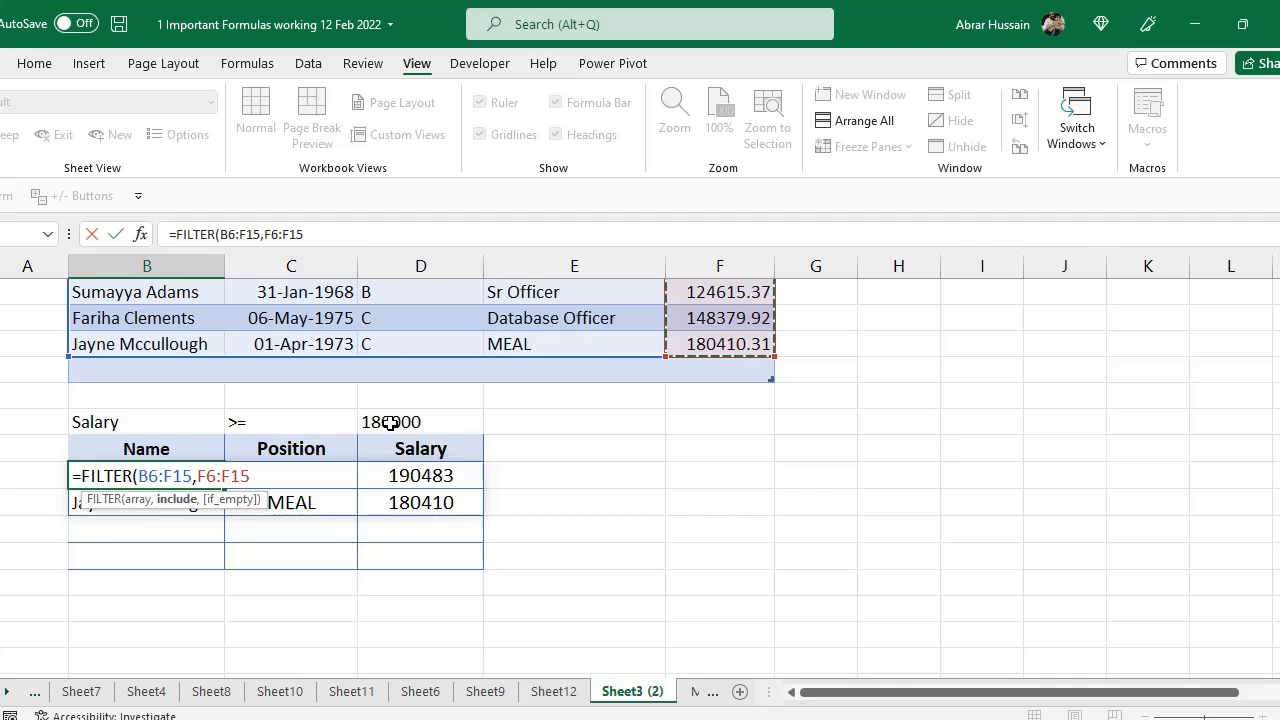
text(>=)
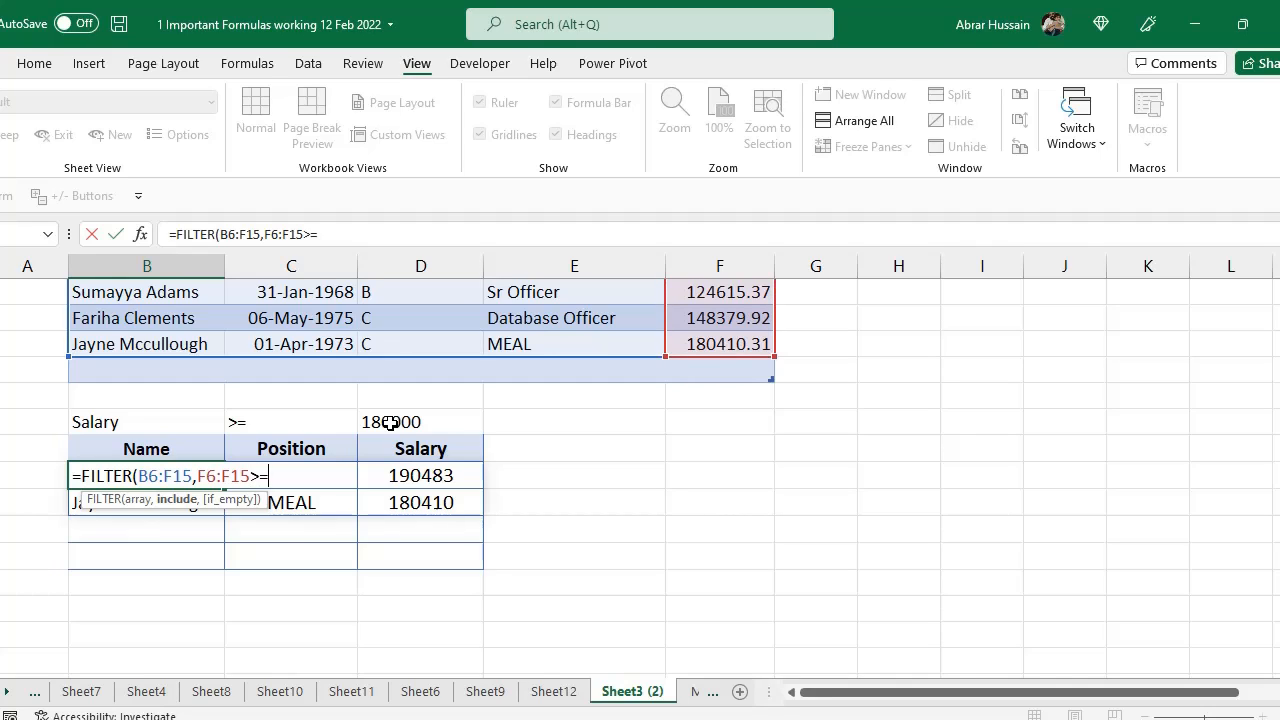
click(390, 422)
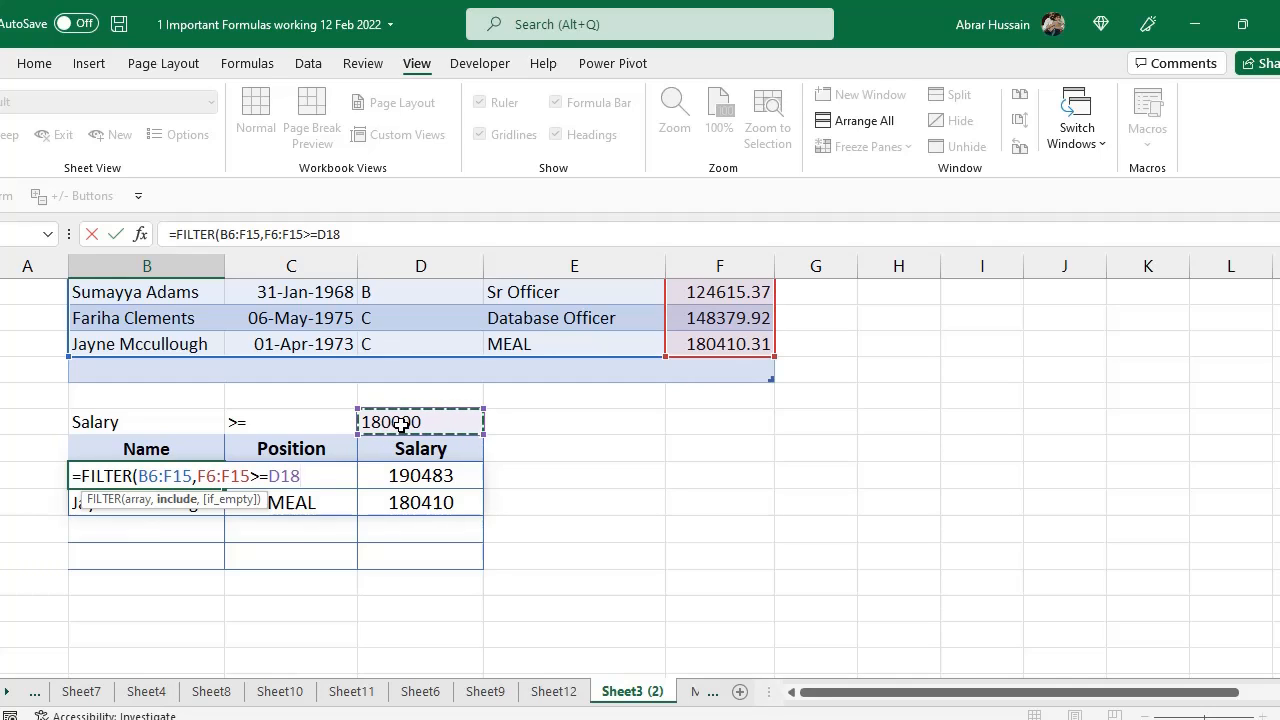
click(73, 481)
scroll(207, 470, up, 3)
scroll(402, 485, down, 1)
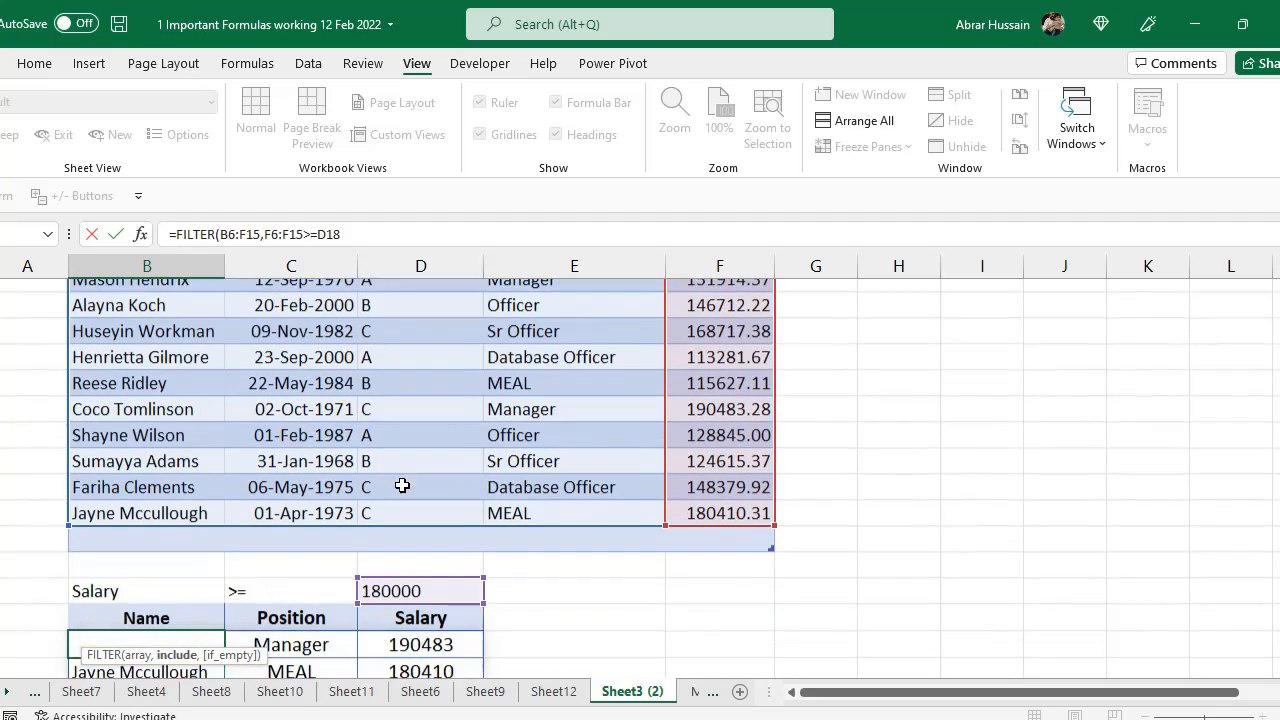
scroll(402, 485, down, 2)
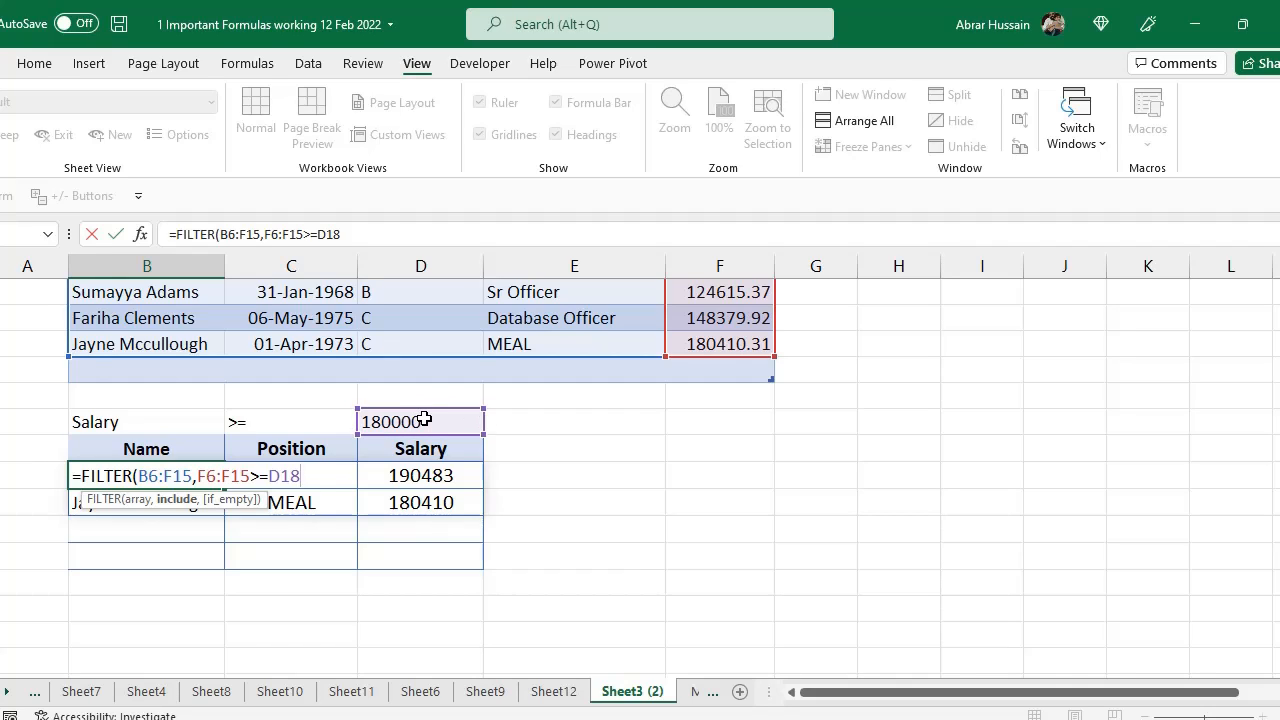
Add "No Results" as the if-empty value, close the function and enter the formula
text(,"No Results)
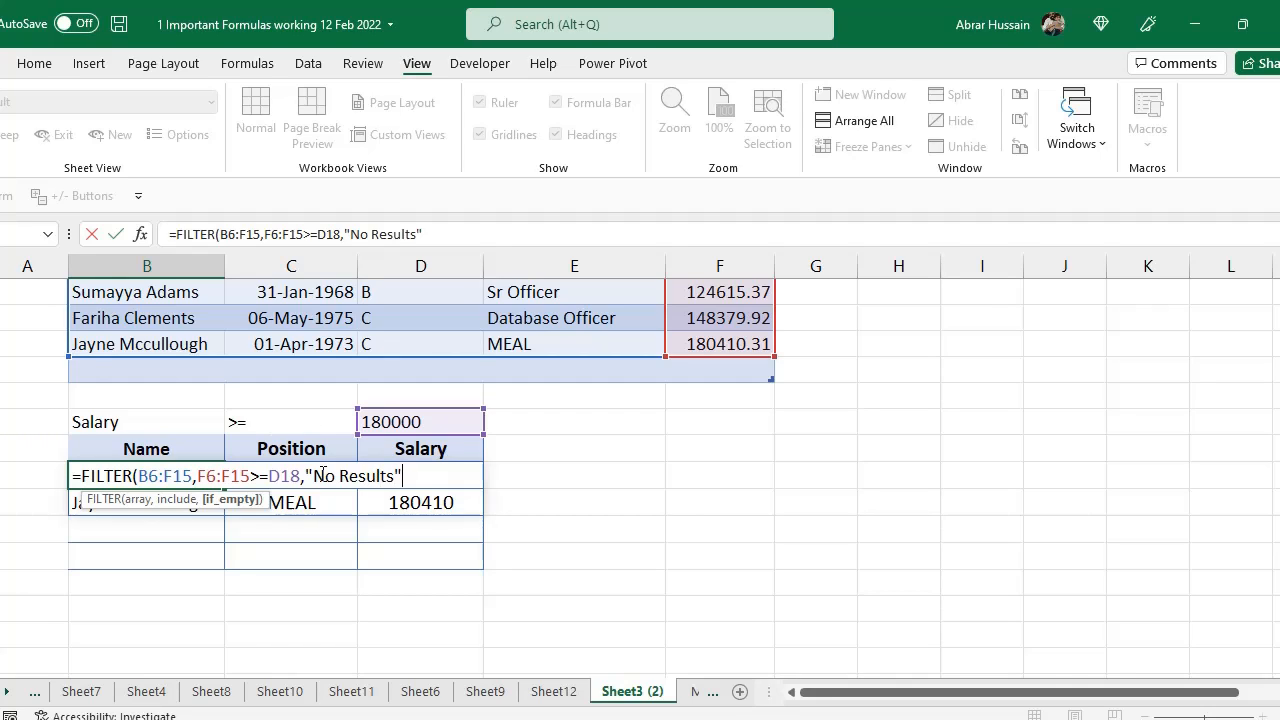
drag(307, 477, 402, 477)
click(440, 477)
text())
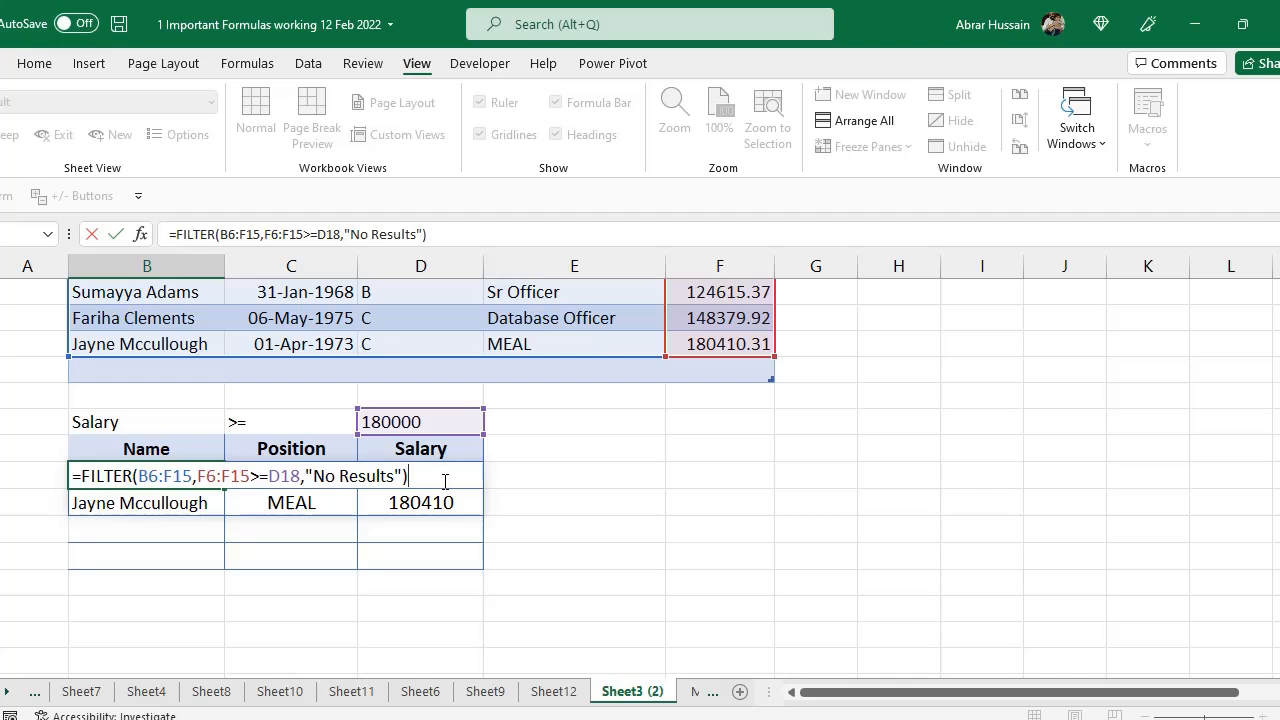
key(ctrl+Return)
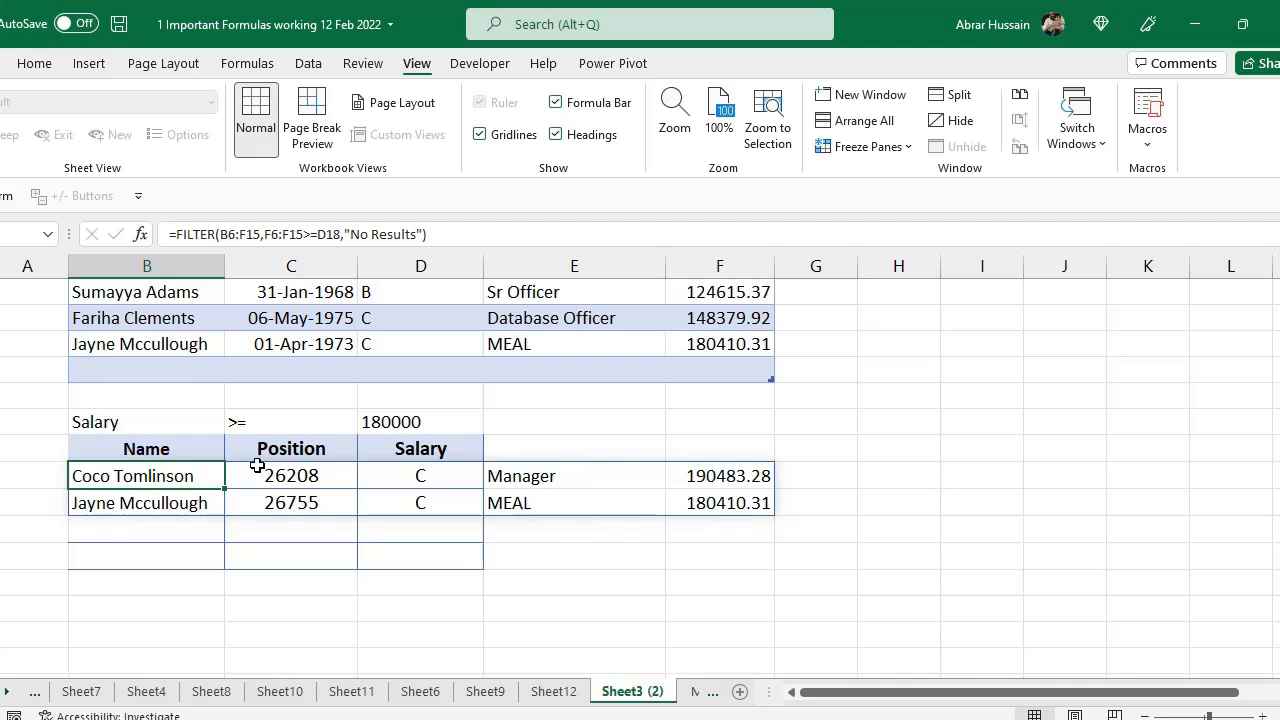
Select the employee table's rows and column headers and the result table headers to compare the spilled columns
scroll(312, 450, up, 4)
drag(190, 424, 735, 423)
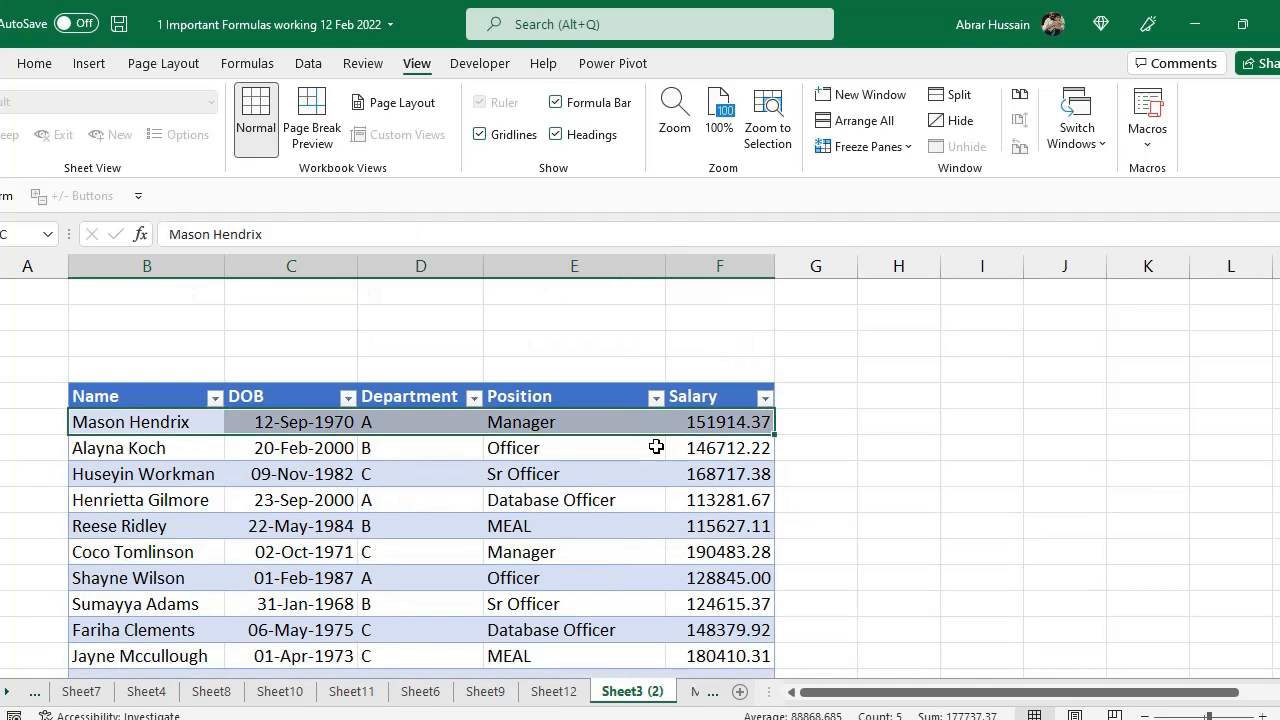
drag(656, 447, 656, 447)
scroll(457, 509, down, 4)
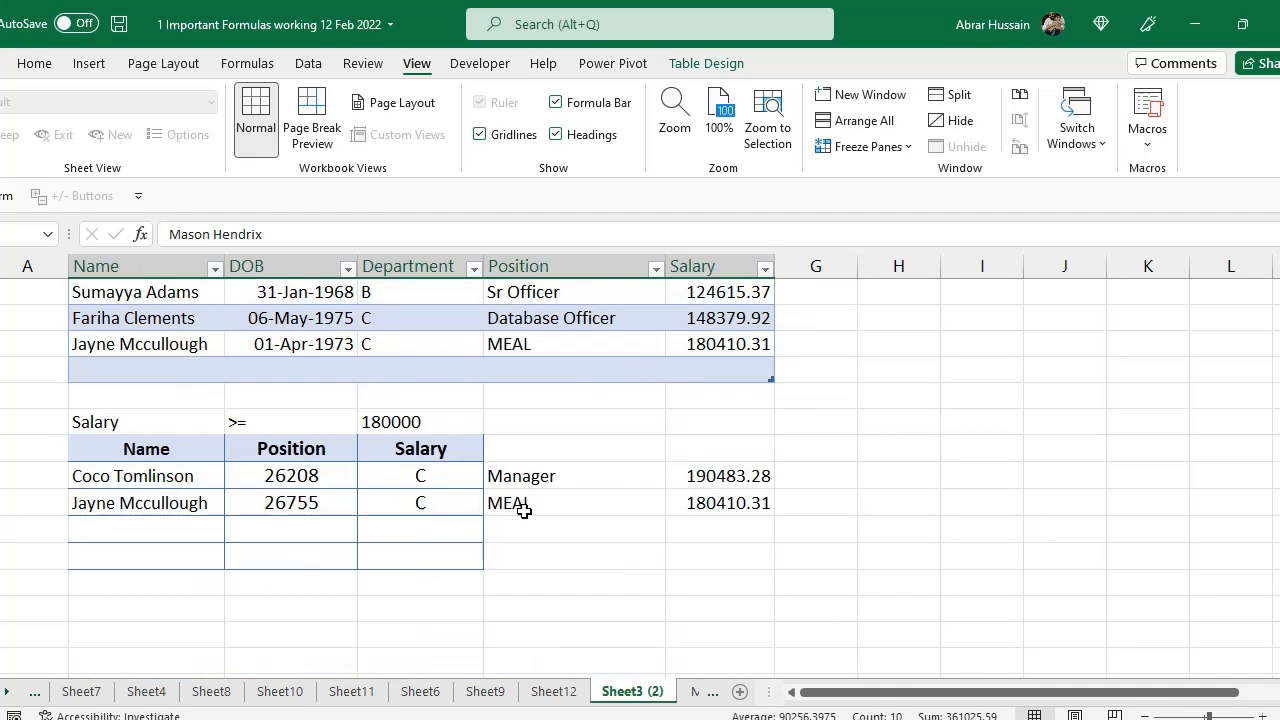
scroll(522, 495, up, 4)
scroll(620, 475, down, 4)
scroll(310, 397, up, 3)
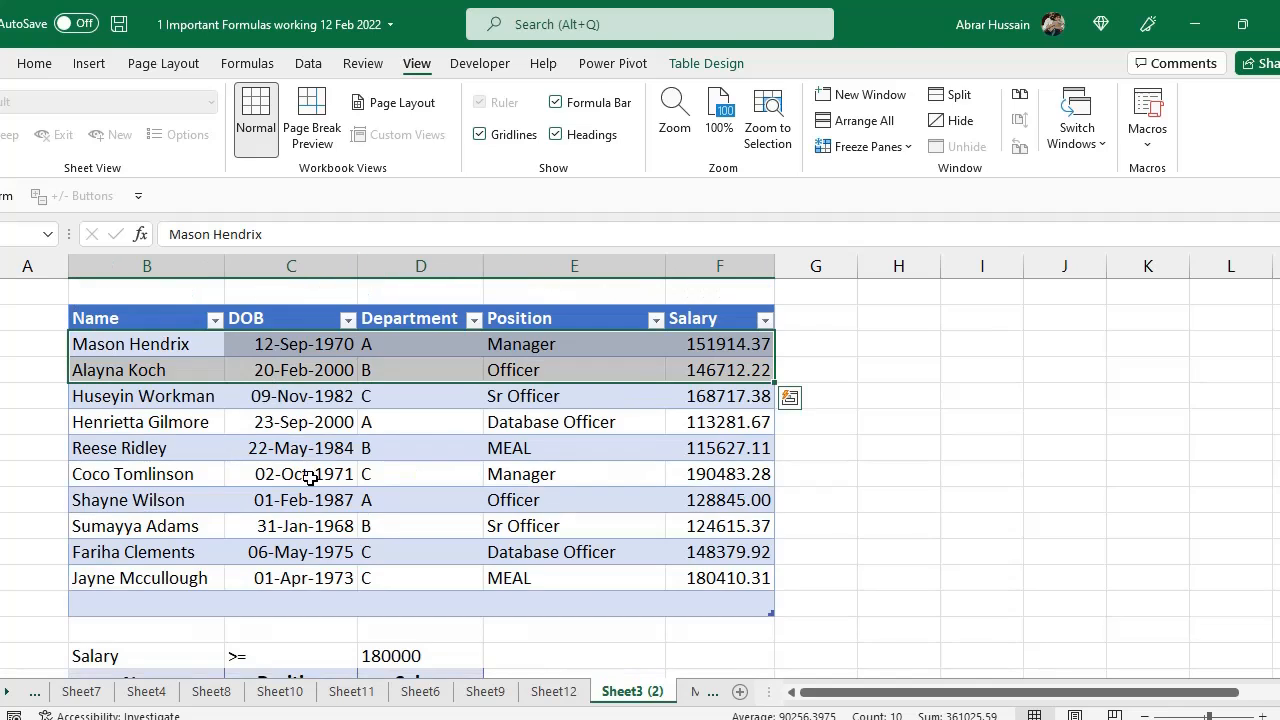
click(105, 318)
click(556, 306)
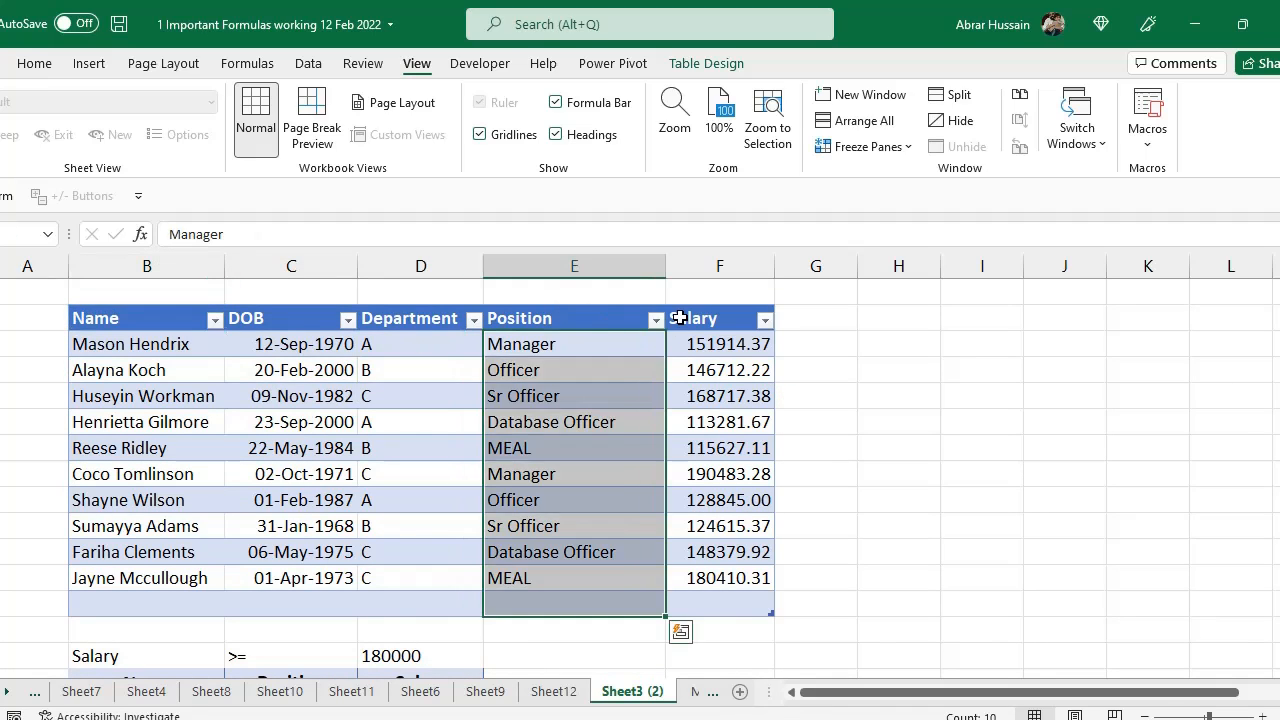
click(679, 318)
scroll(149, 449, down, 3)
click(110, 449)
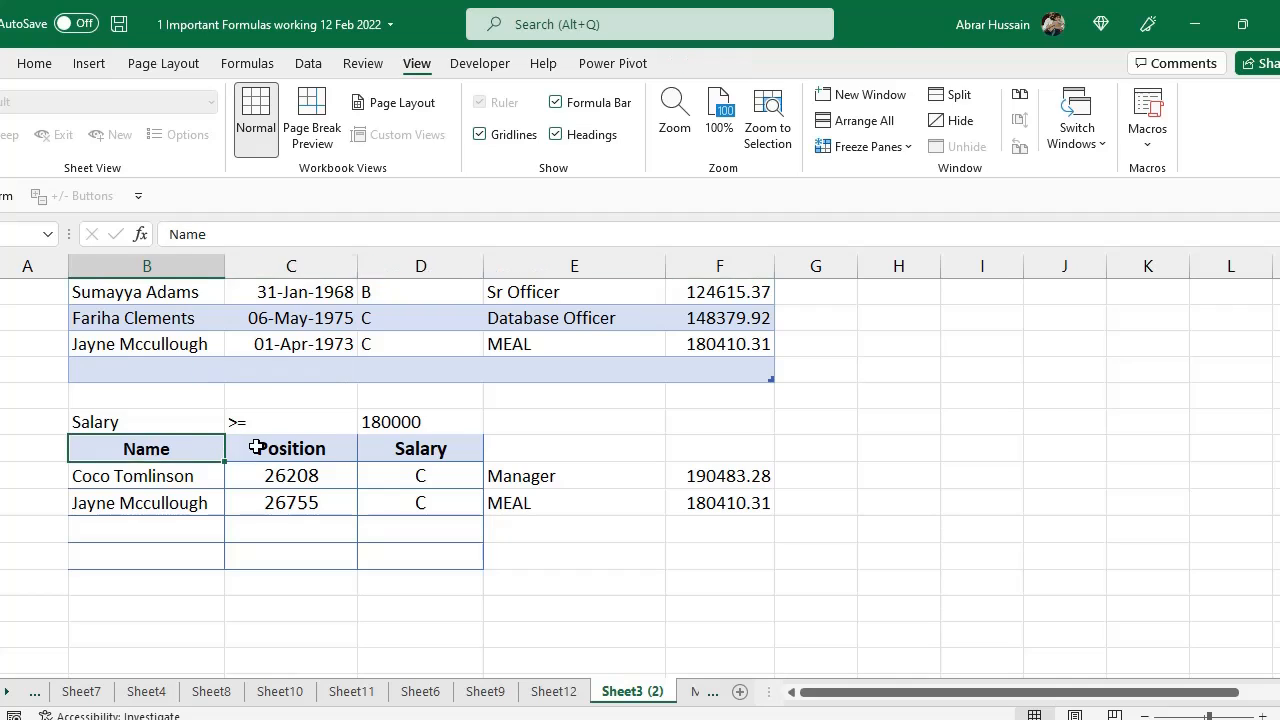
click(264, 448)
click(382, 452)
click(146, 472)
Wrap the salary FILTER formula inside a second FILTER as its array argument
key(F2)
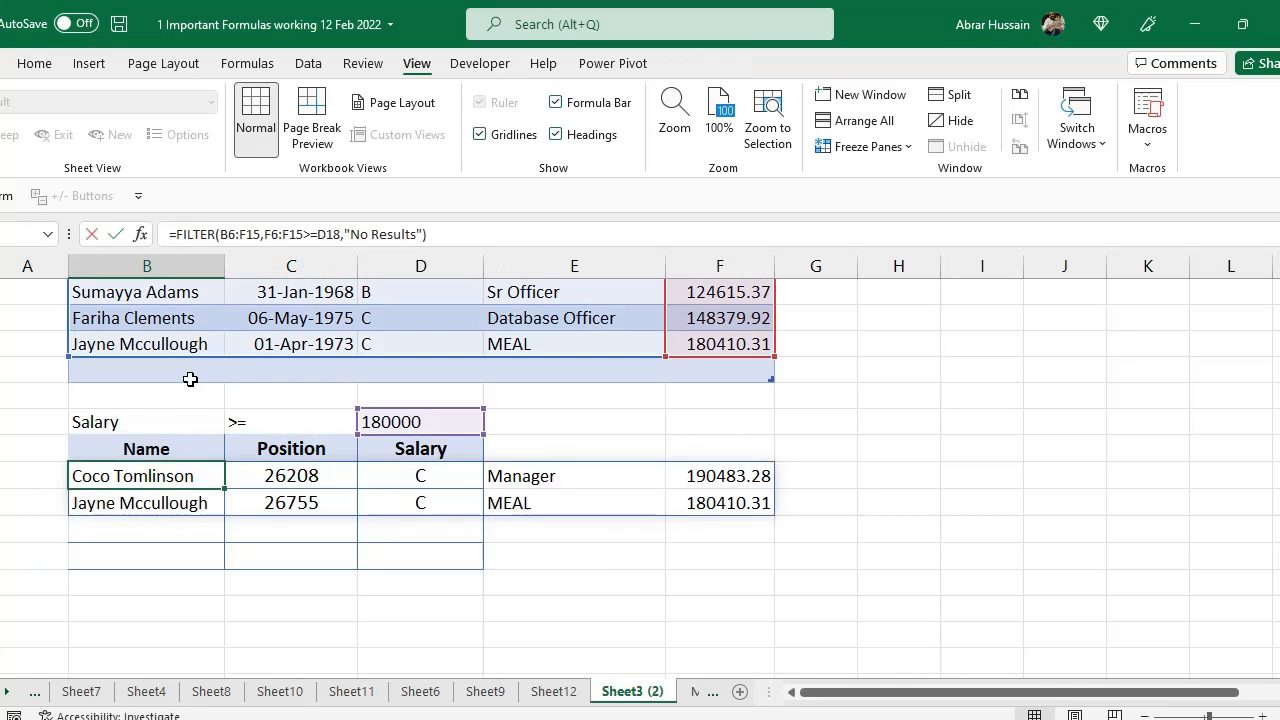
drag(83, 476, 91, 476)
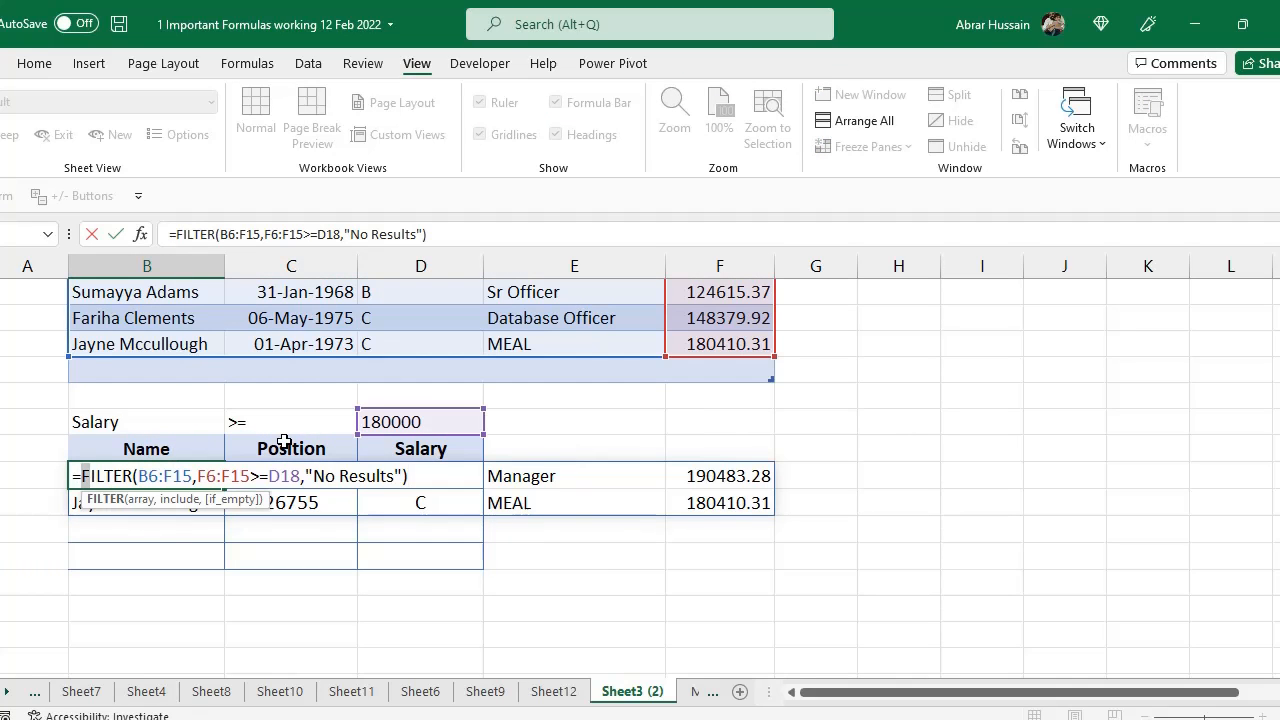
text(FILTER)
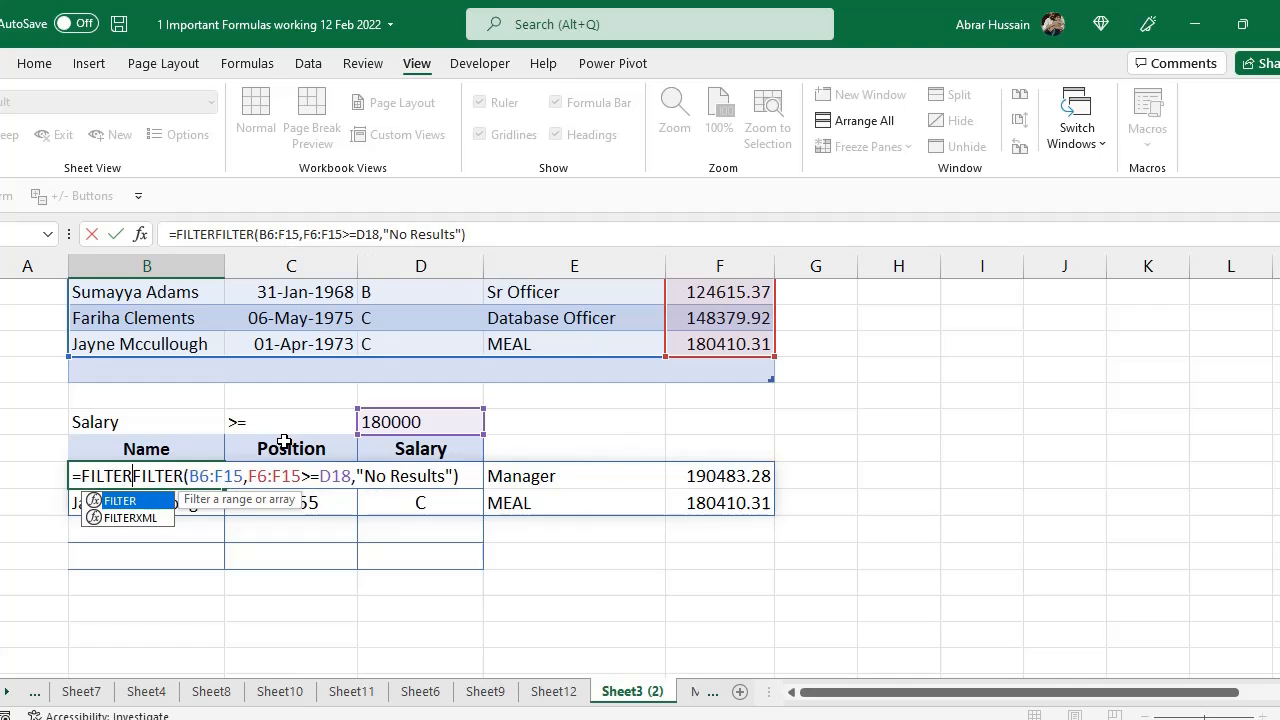
text(()
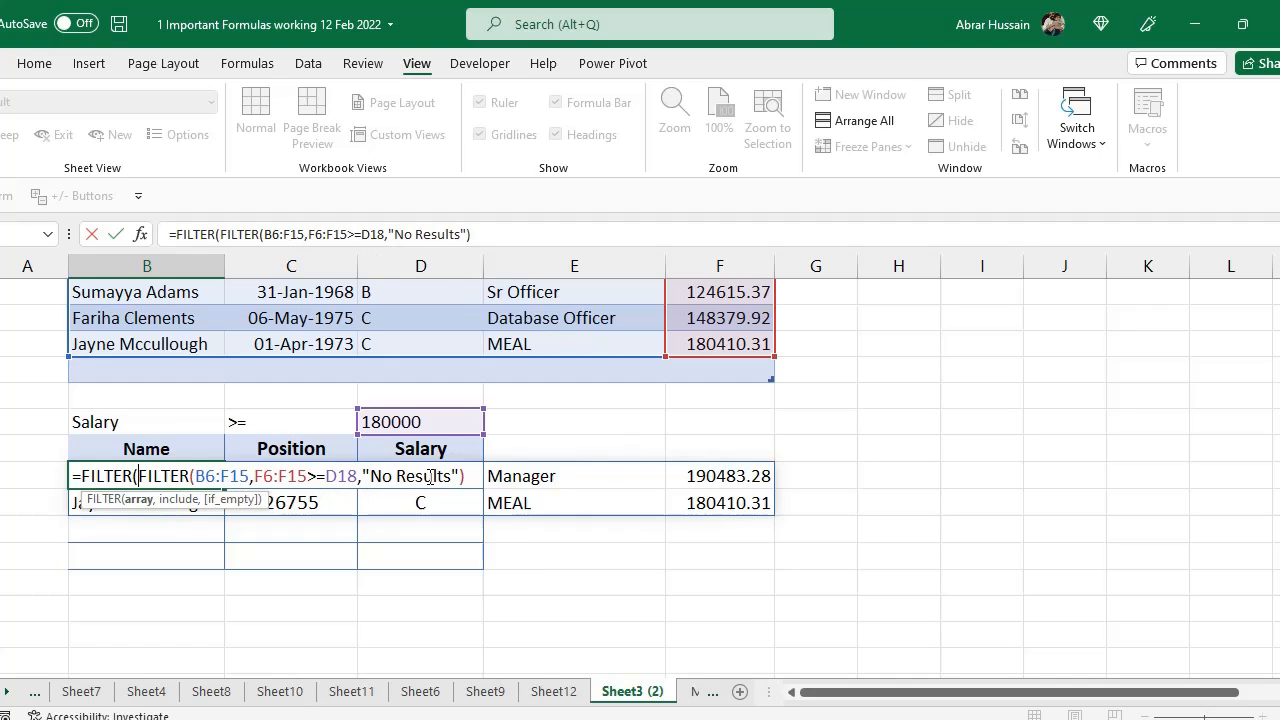
click(470, 477)
text(,{)
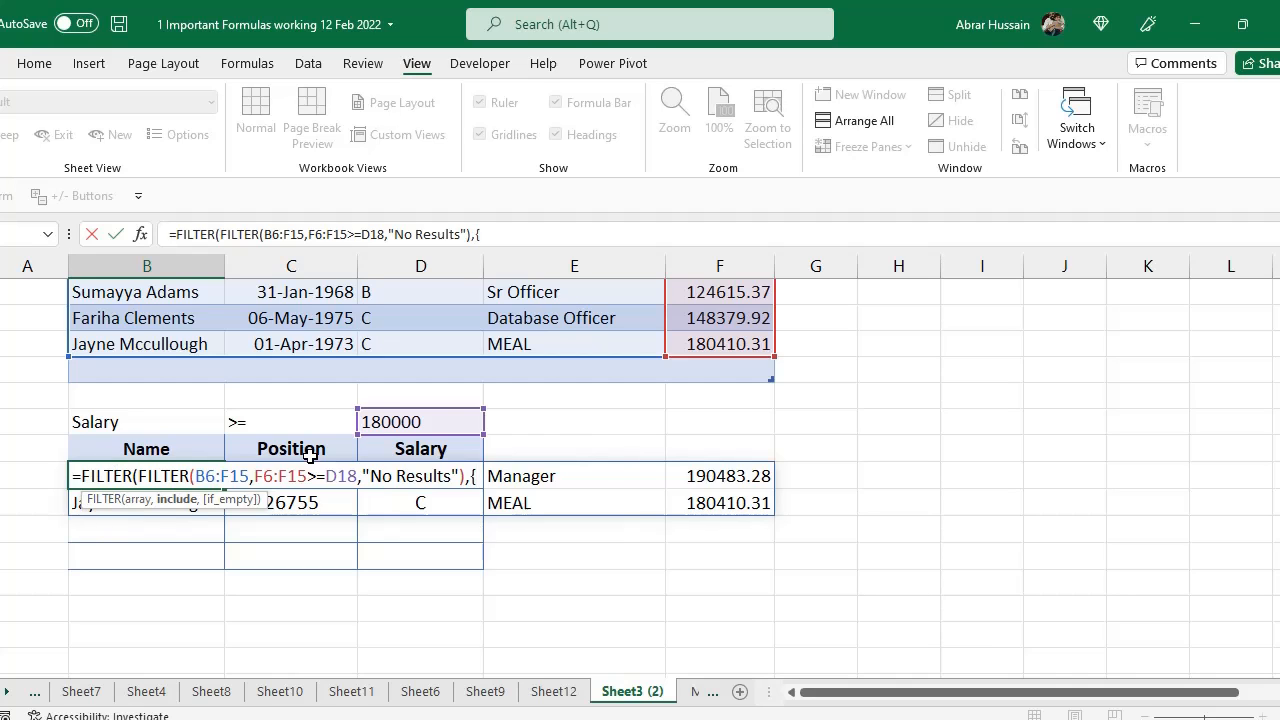
Add the include array constant {1,0,0,1,1} so only Name, Position and Salary return, and enter the formula
scroll(400, 470, up, 4)
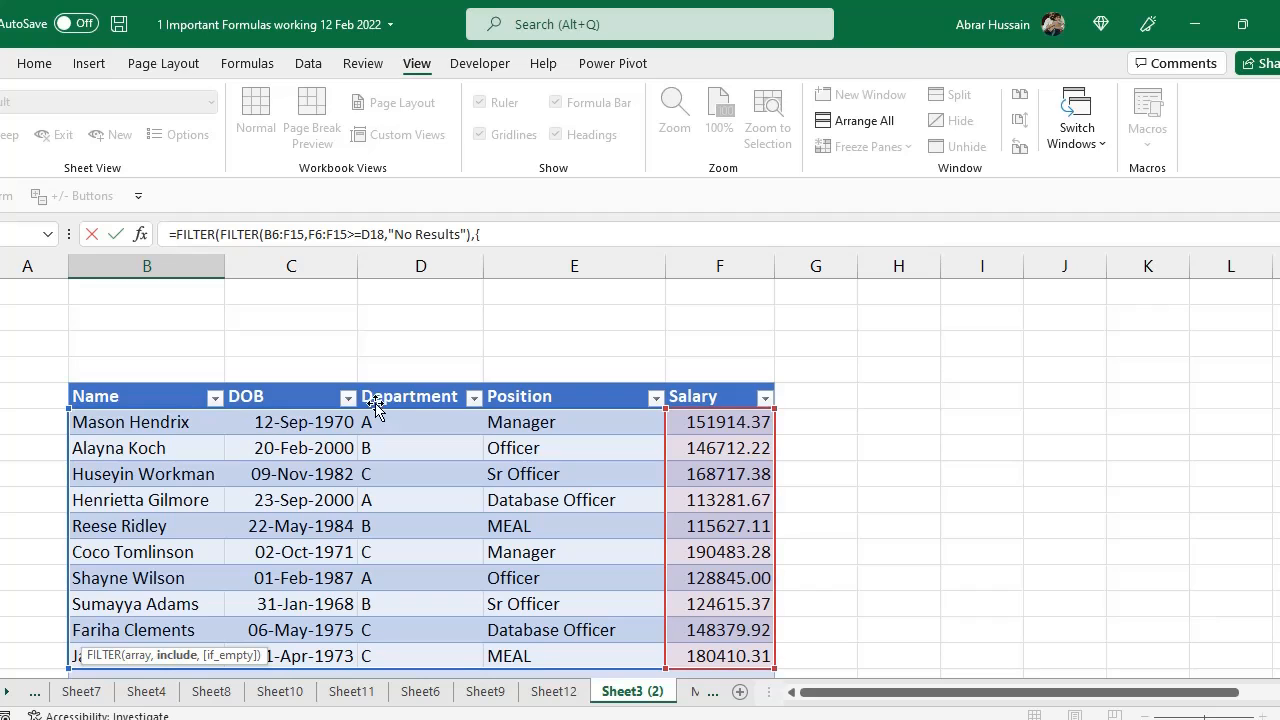
scroll(557, 483, down, 2)
scroll(600, 478, down, 4)
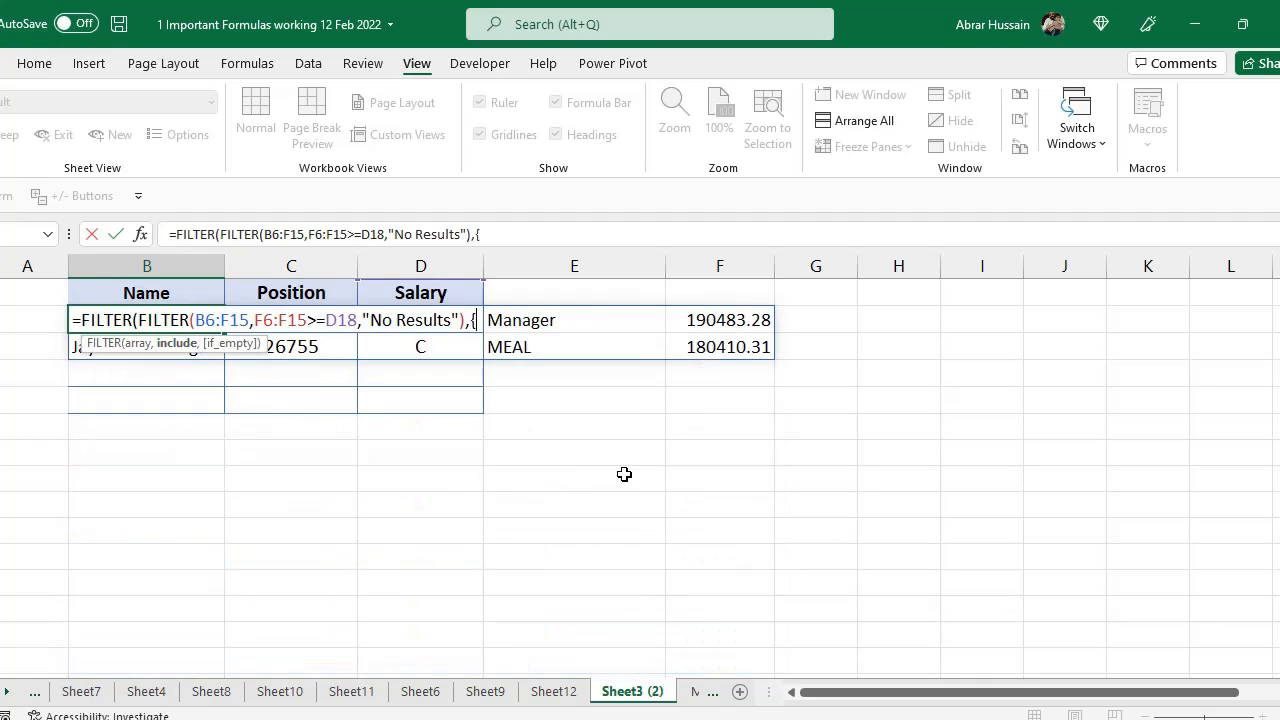
text(1,)
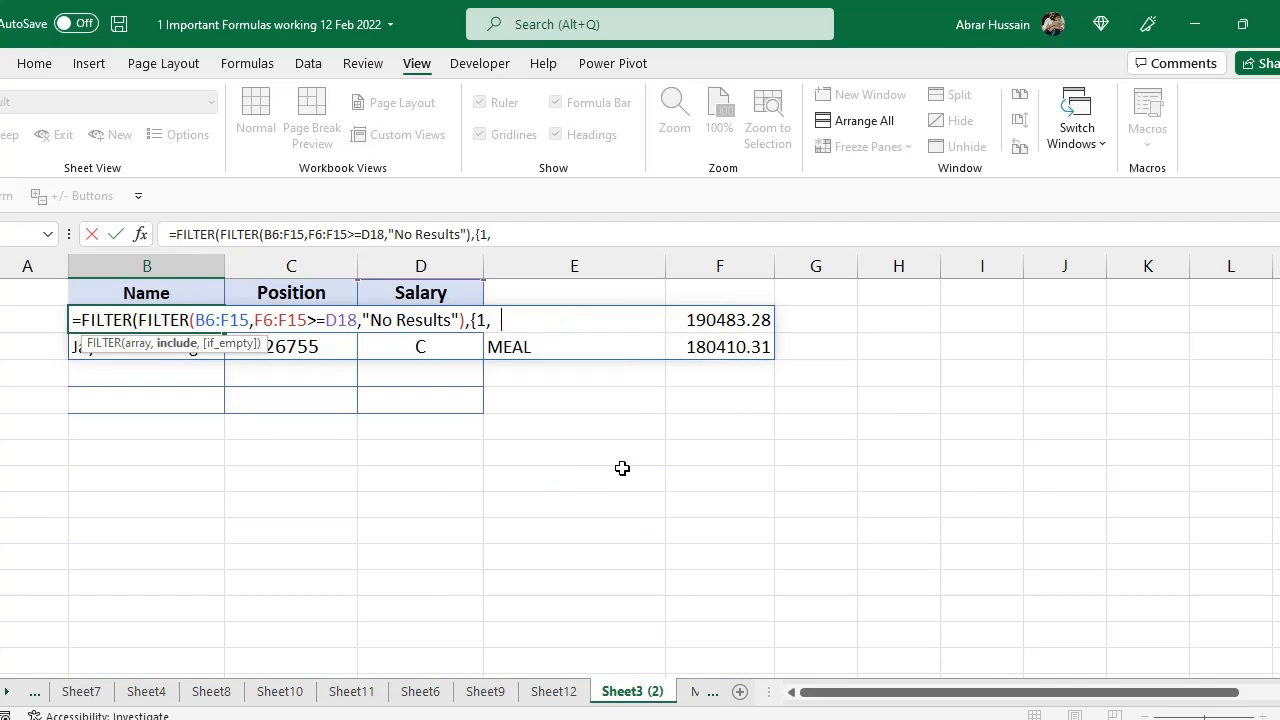
text(0,0,1,1}))
key(Return)
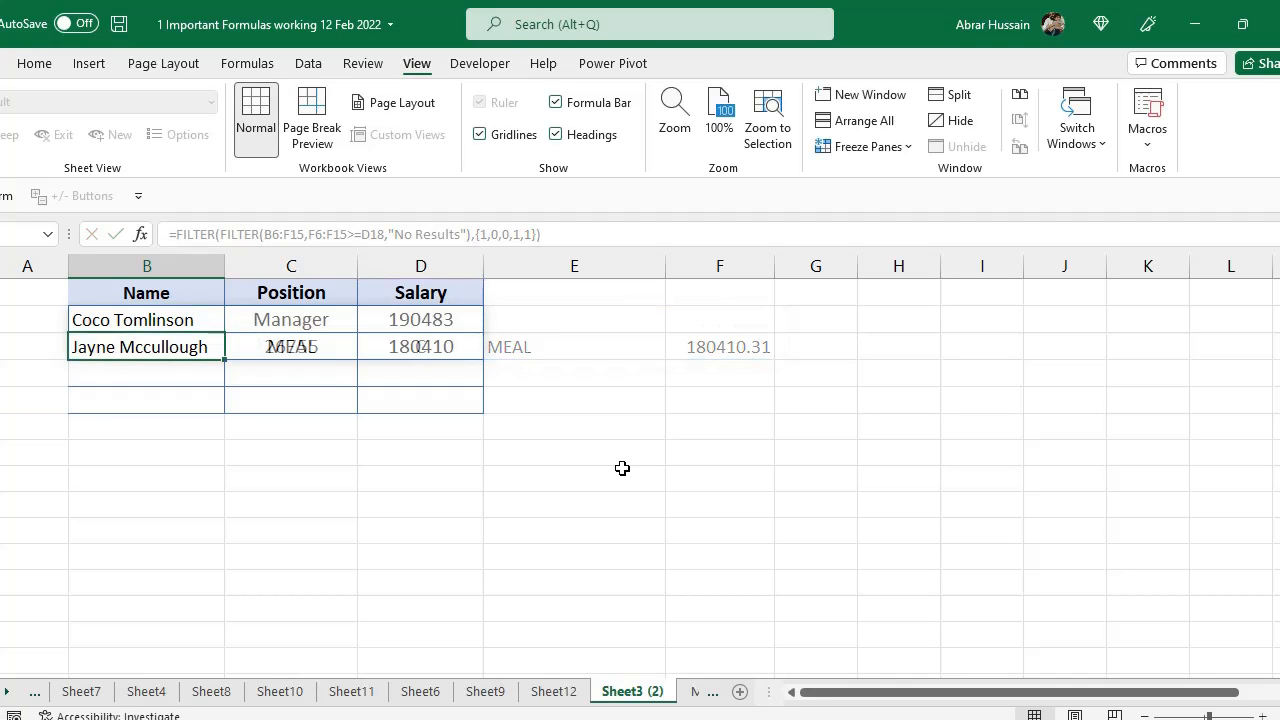
Change the salary criterion value to 120000
scroll(368, 386, up, 2)
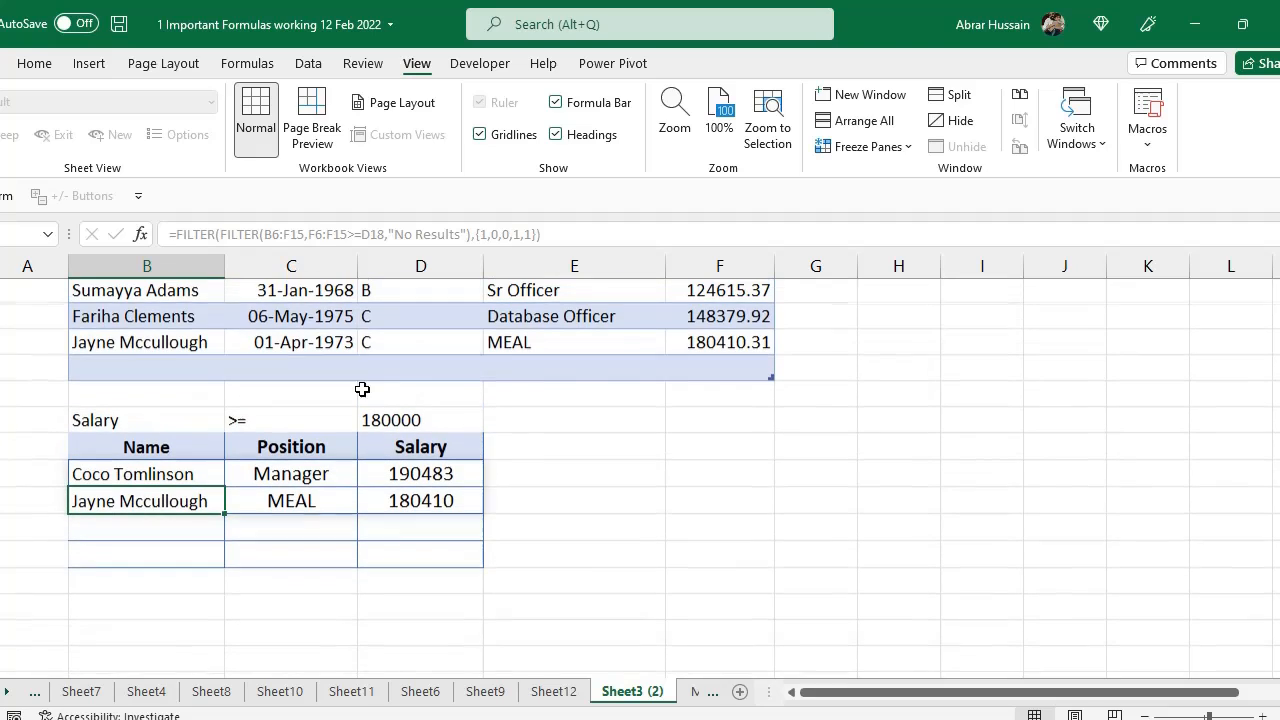
click(408, 418)
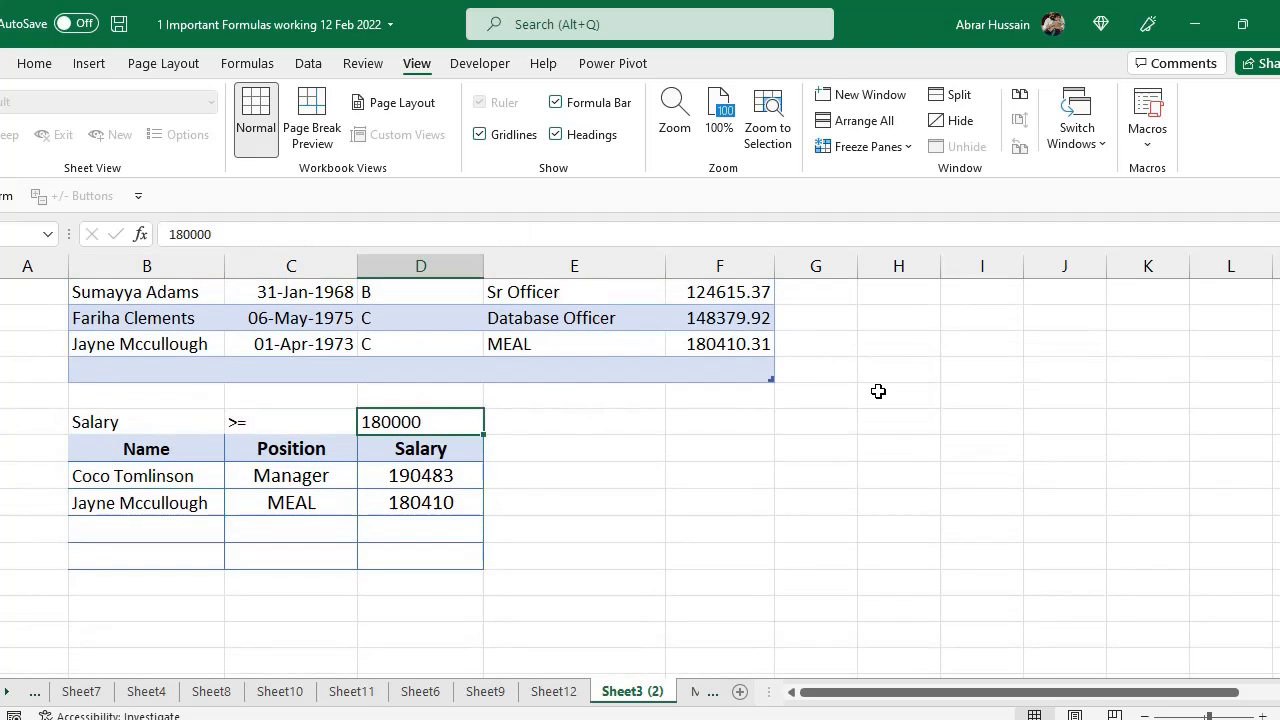
key(F2)
key(Left)
key(Left)
key(Left)
key(Left)
key(Left)
key(Left)
key(Right)
key(Delete)
text(7)
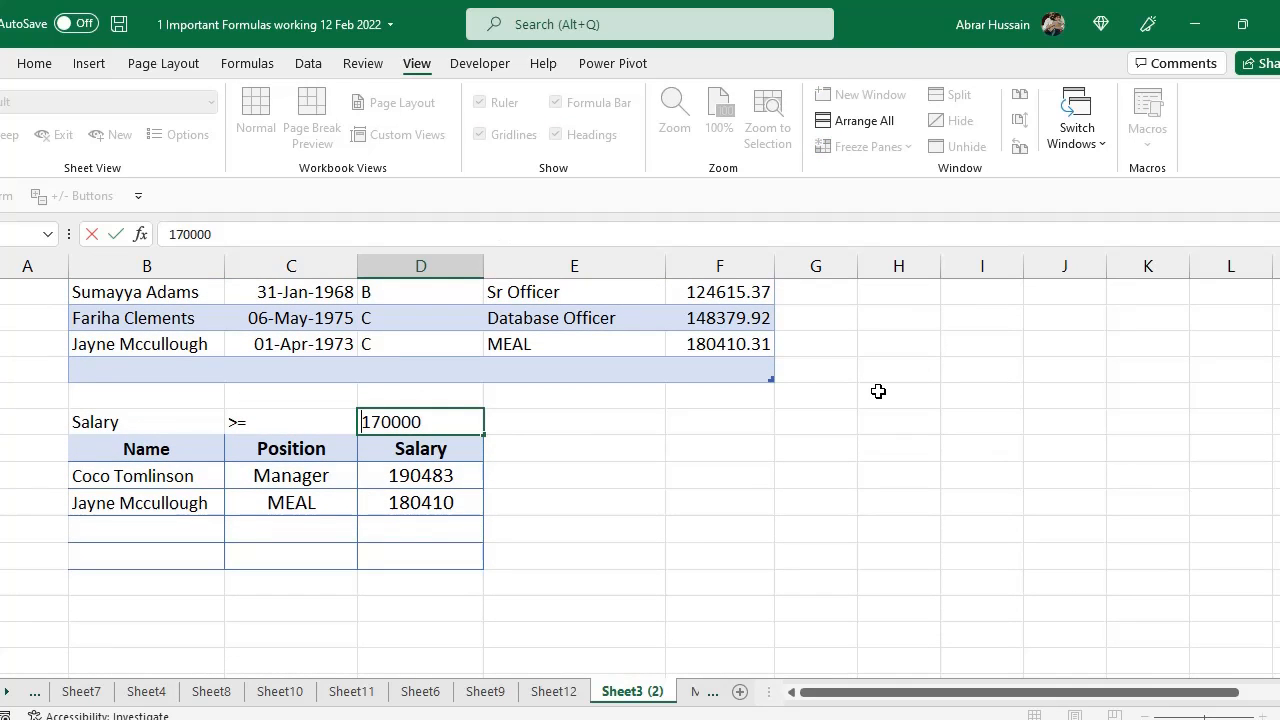
key(shift+End)
text(120000)
key(Return)
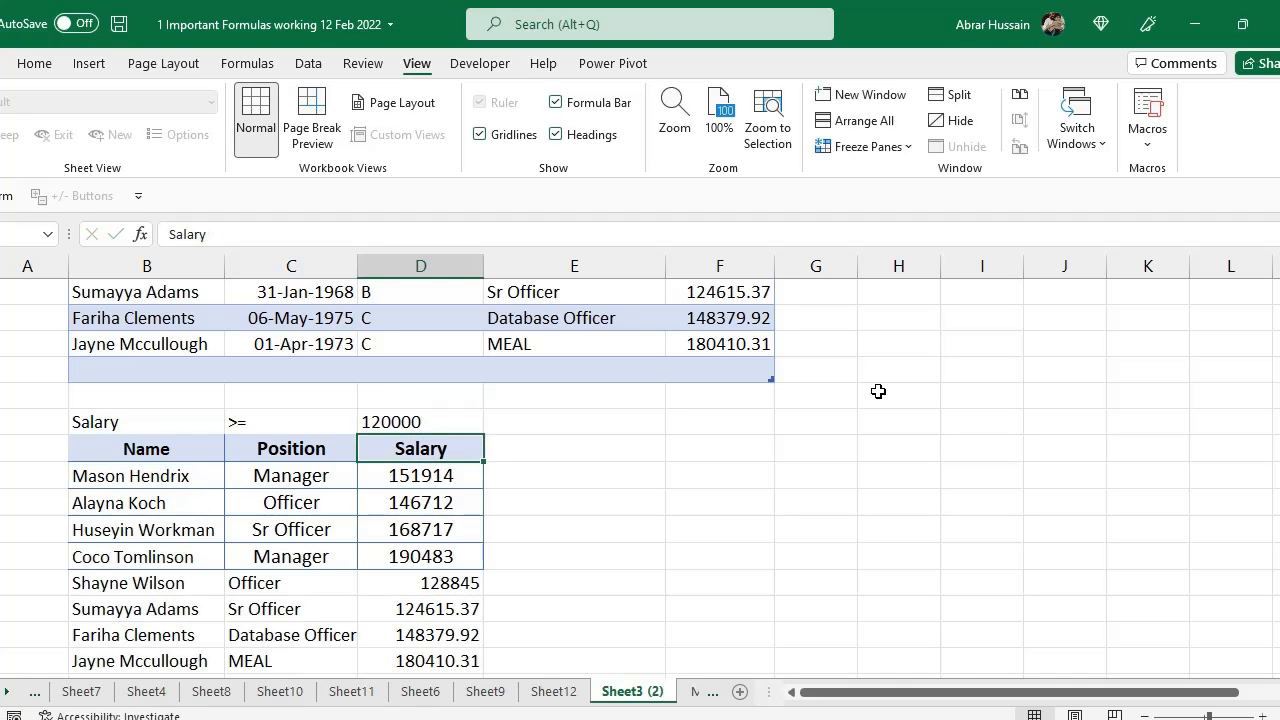
scroll(312, 457, down, 1)
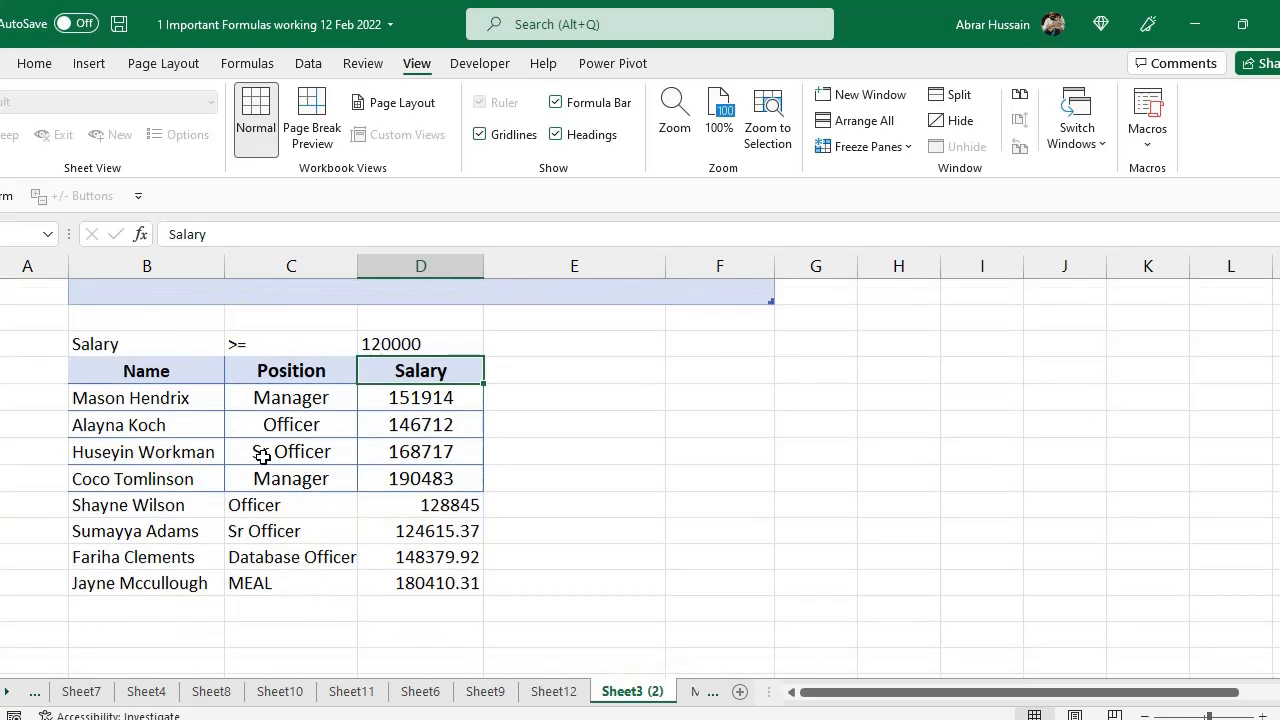
scroll(335, 435, up, 2)
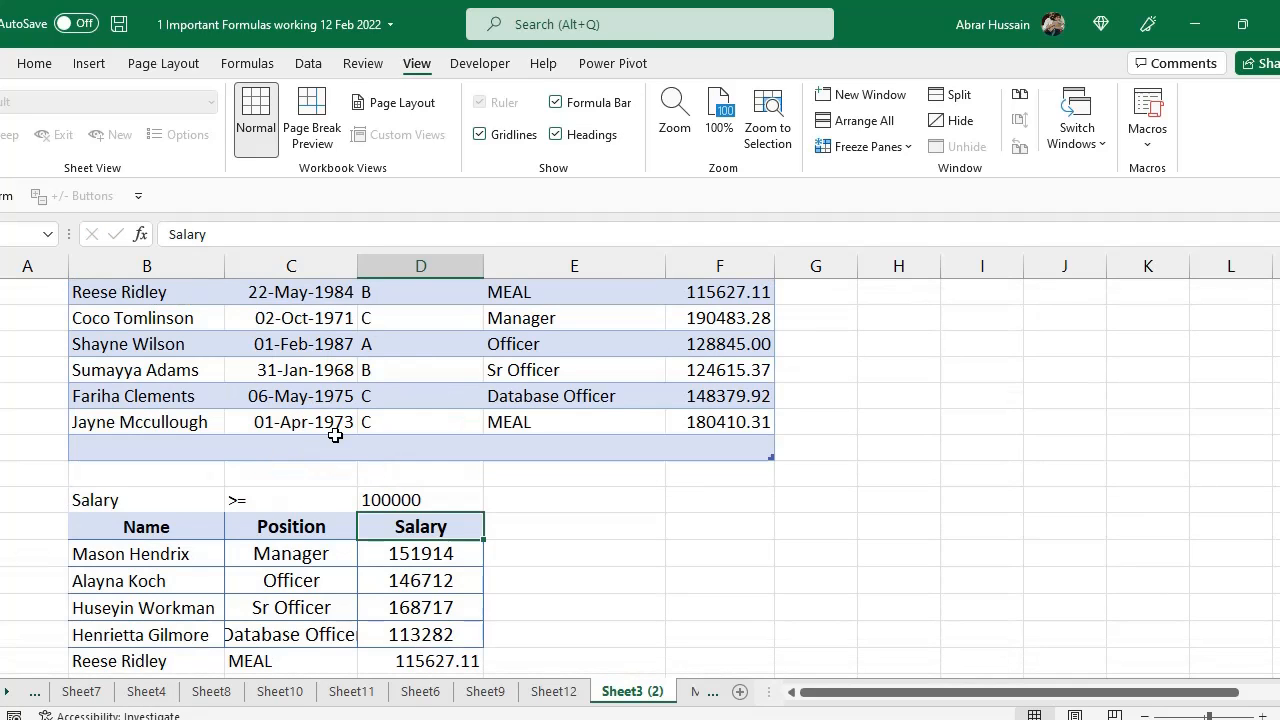
scroll(335, 435, up, 3)
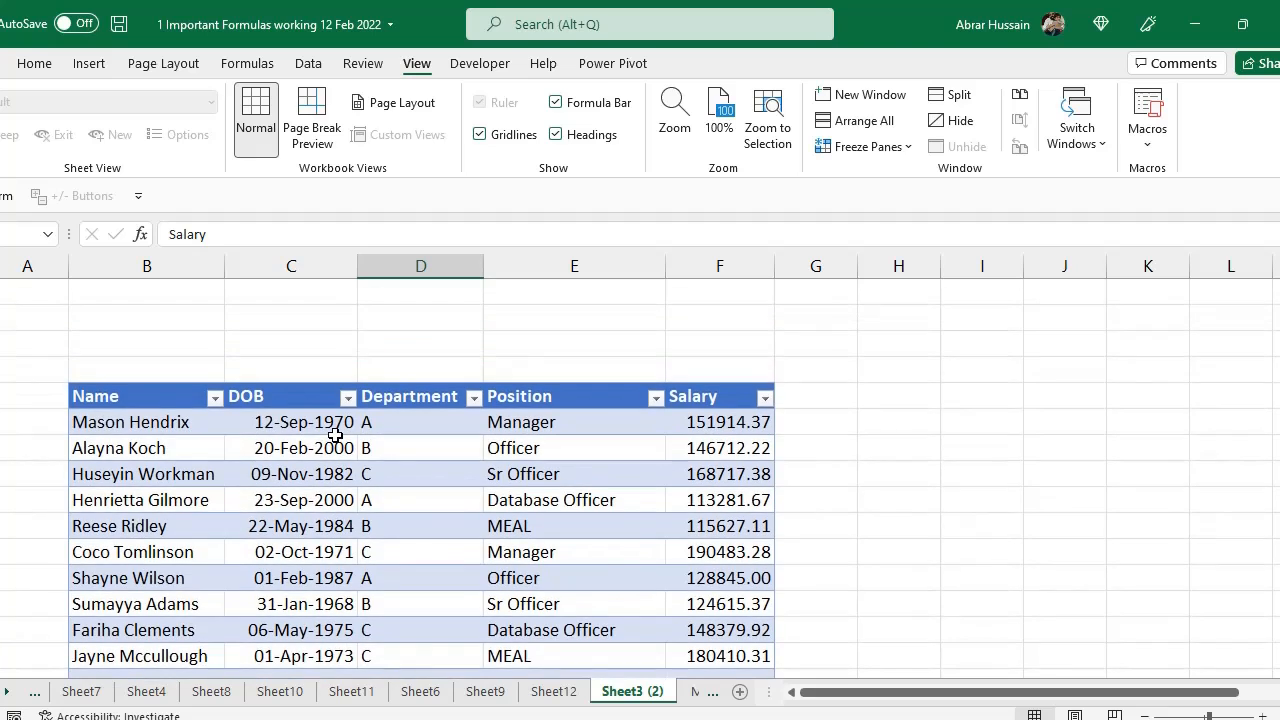
scroll(335, 435, down, 6)
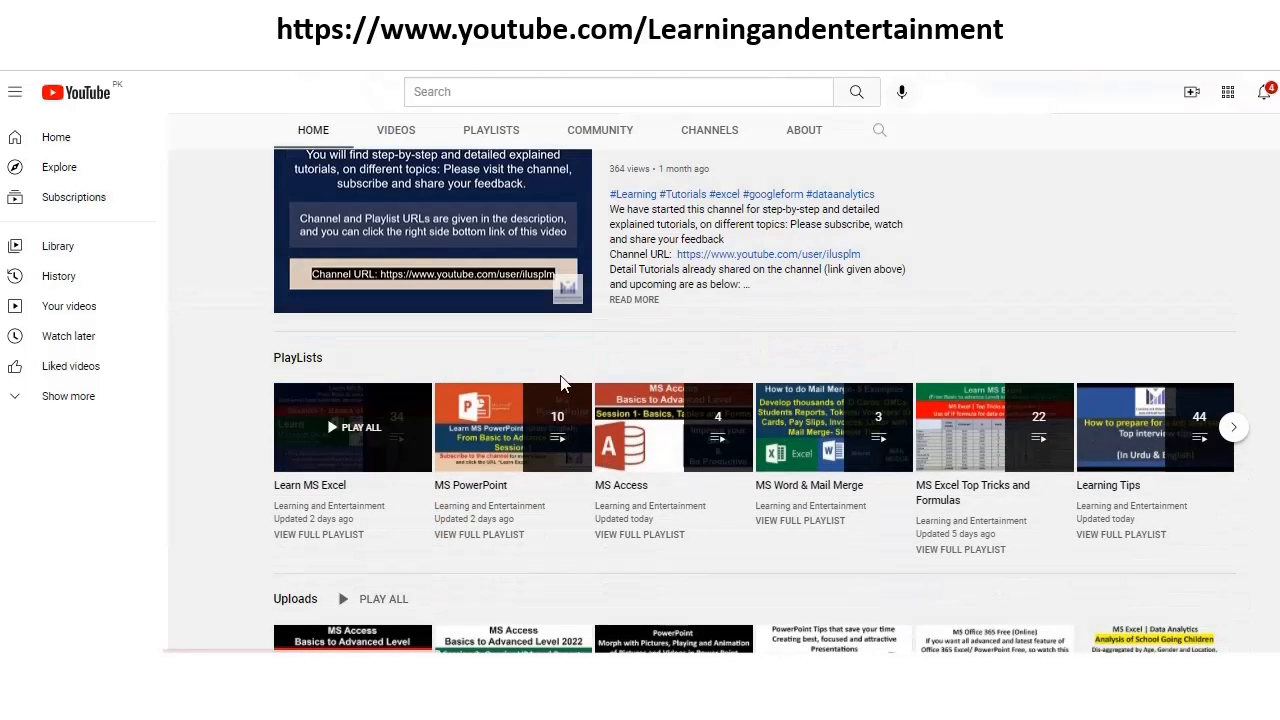
scroll(1160, 430, down, 1)
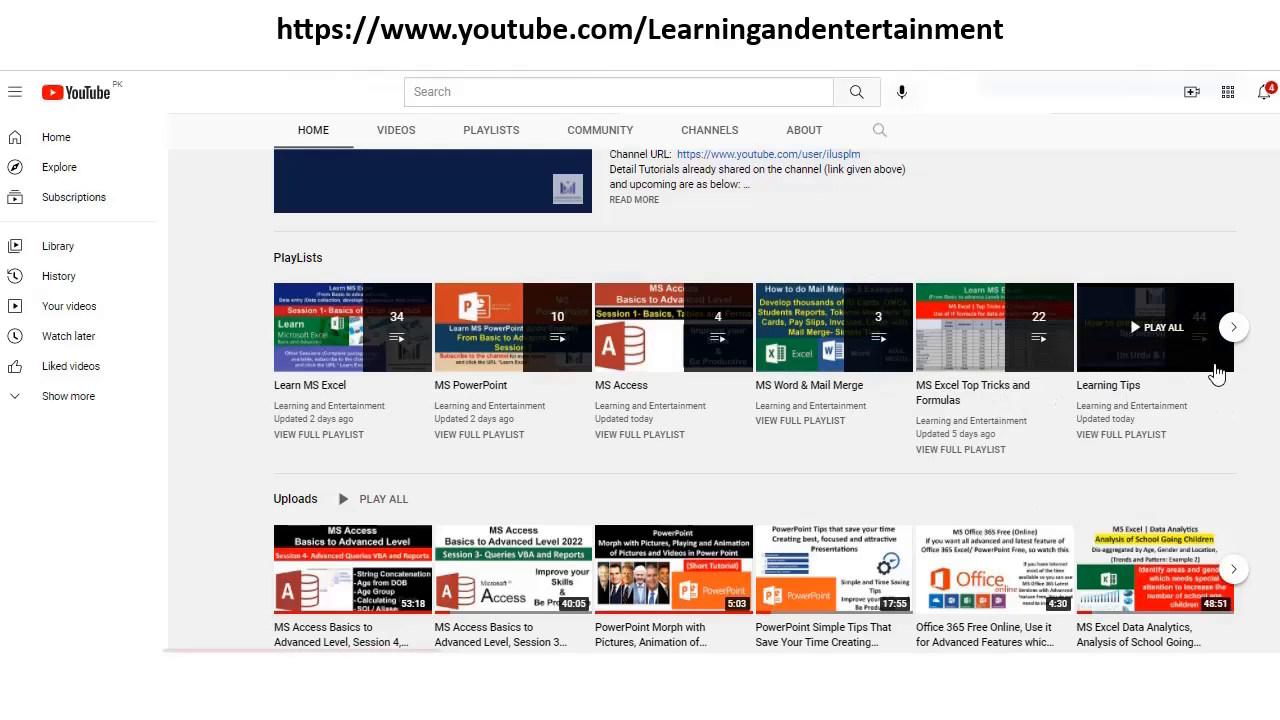
click(1234, 330)
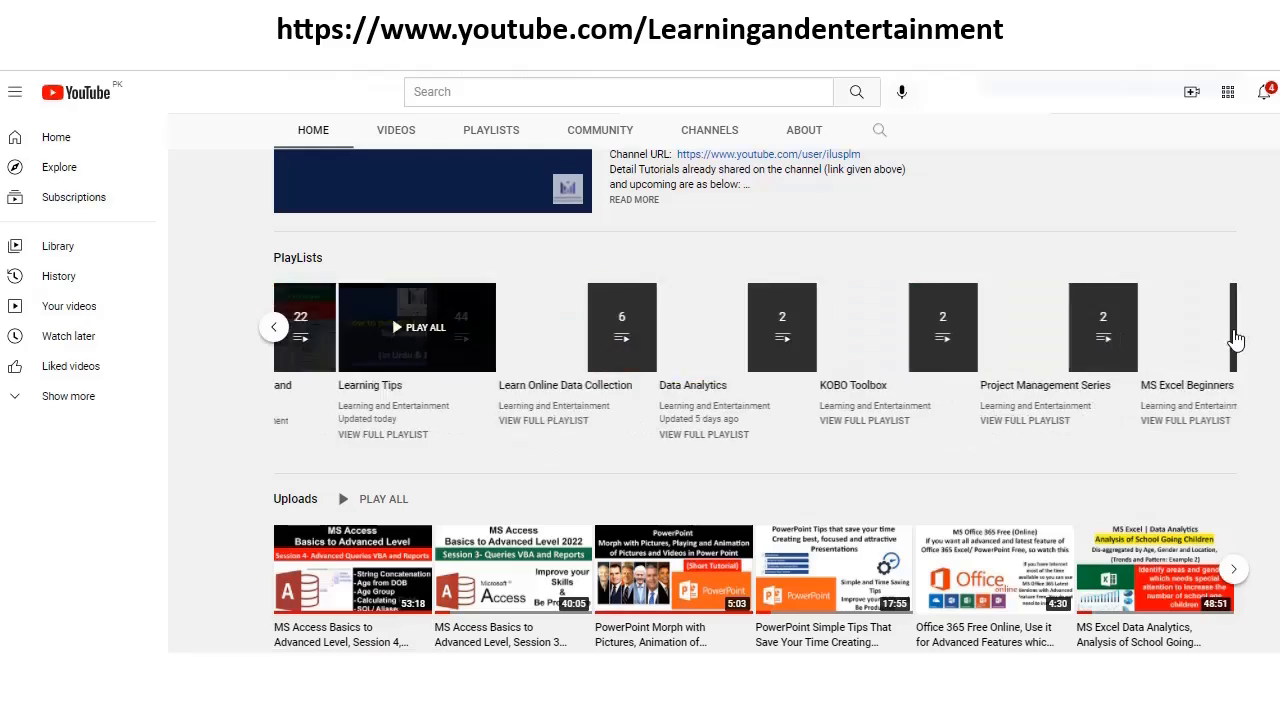
scroll(395, 541, up, 1)
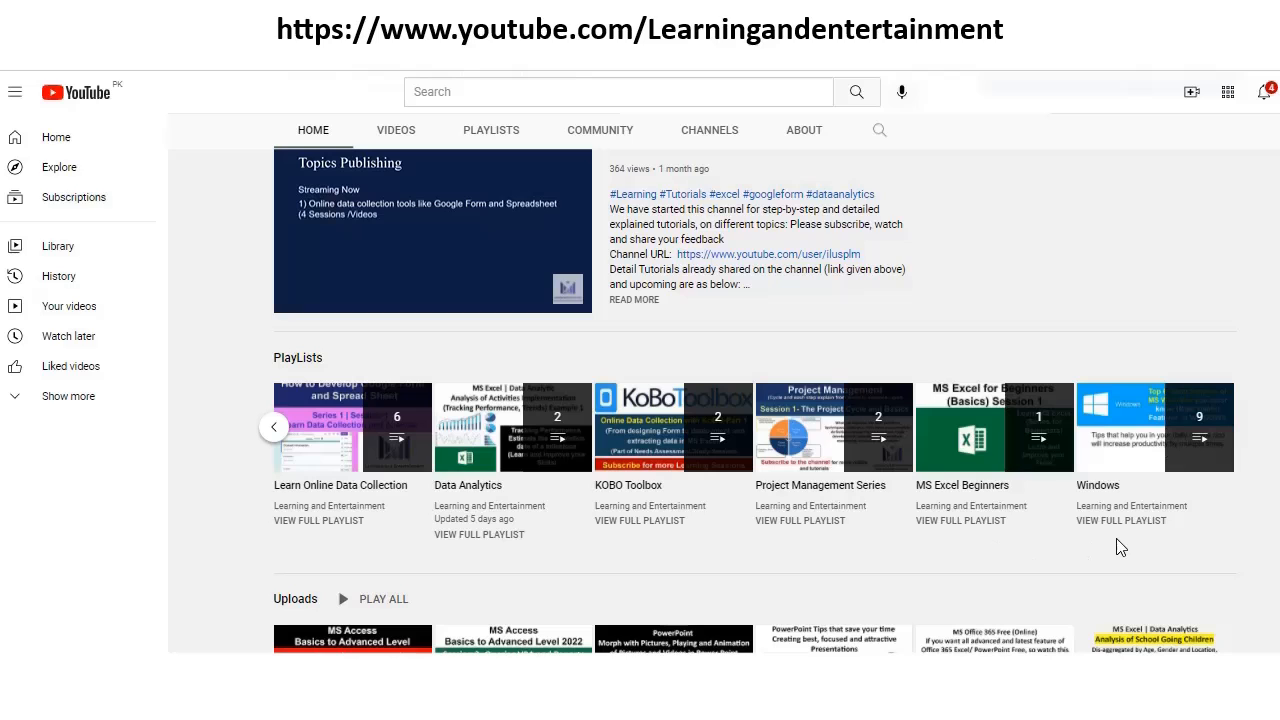
scroll(466, 557, down, 2)
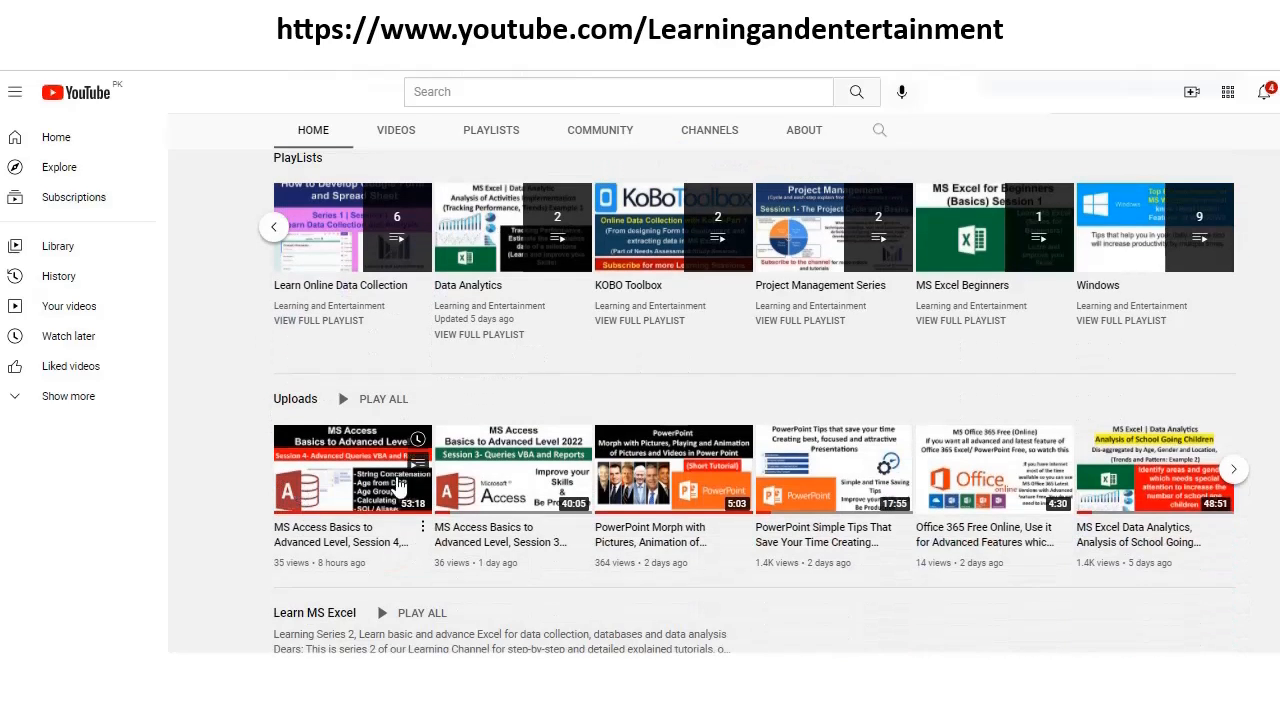
scroll(655, 591, down, 4)
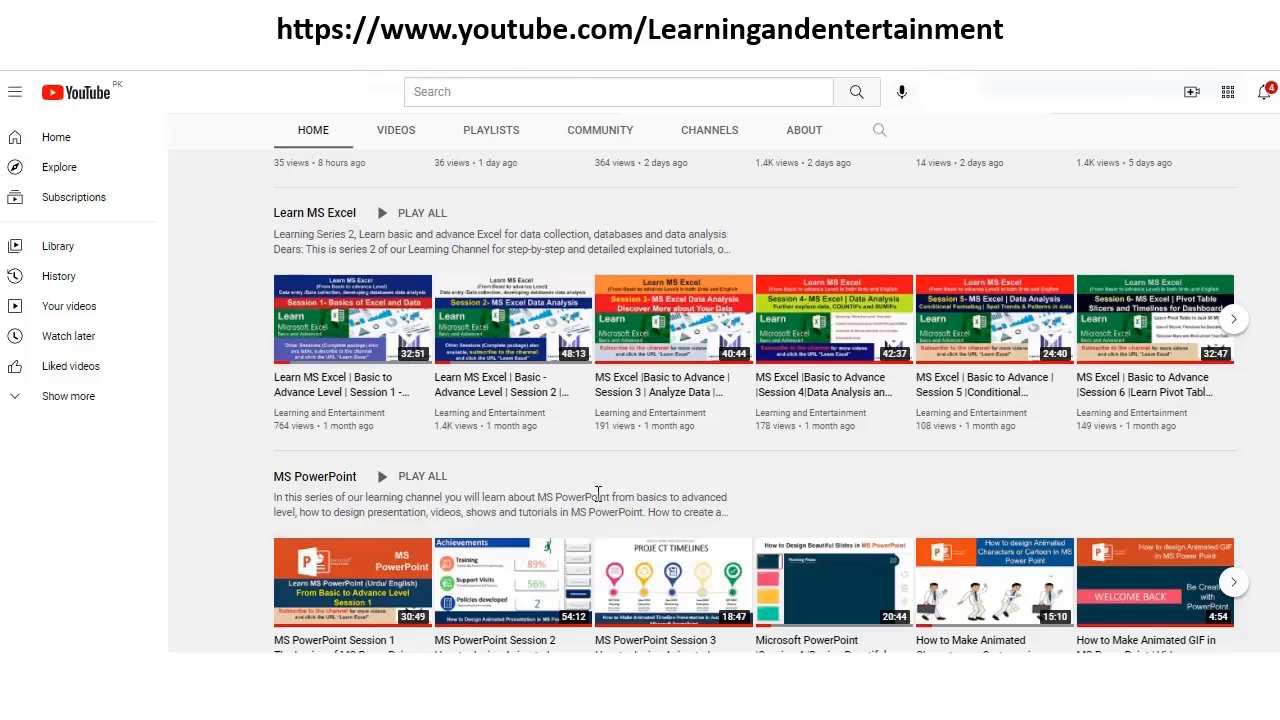
scroll(598, 493, down, 1)
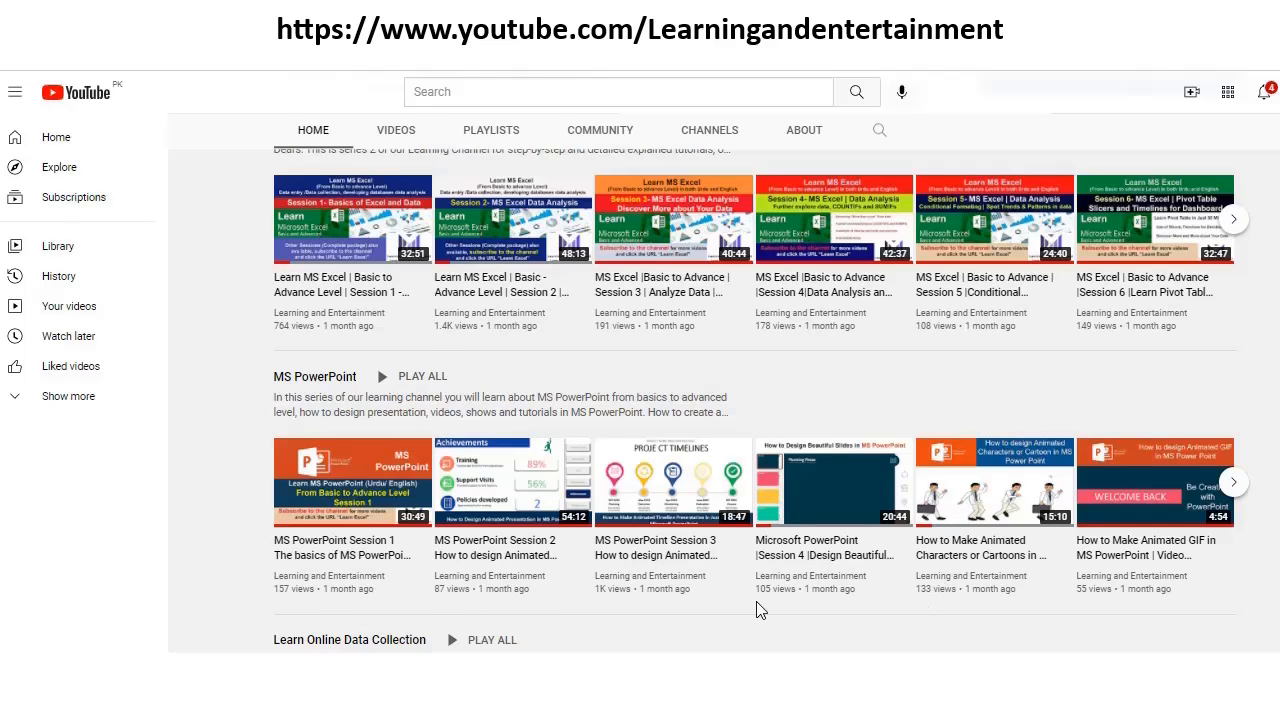
scroll(758, 610, up, 6)
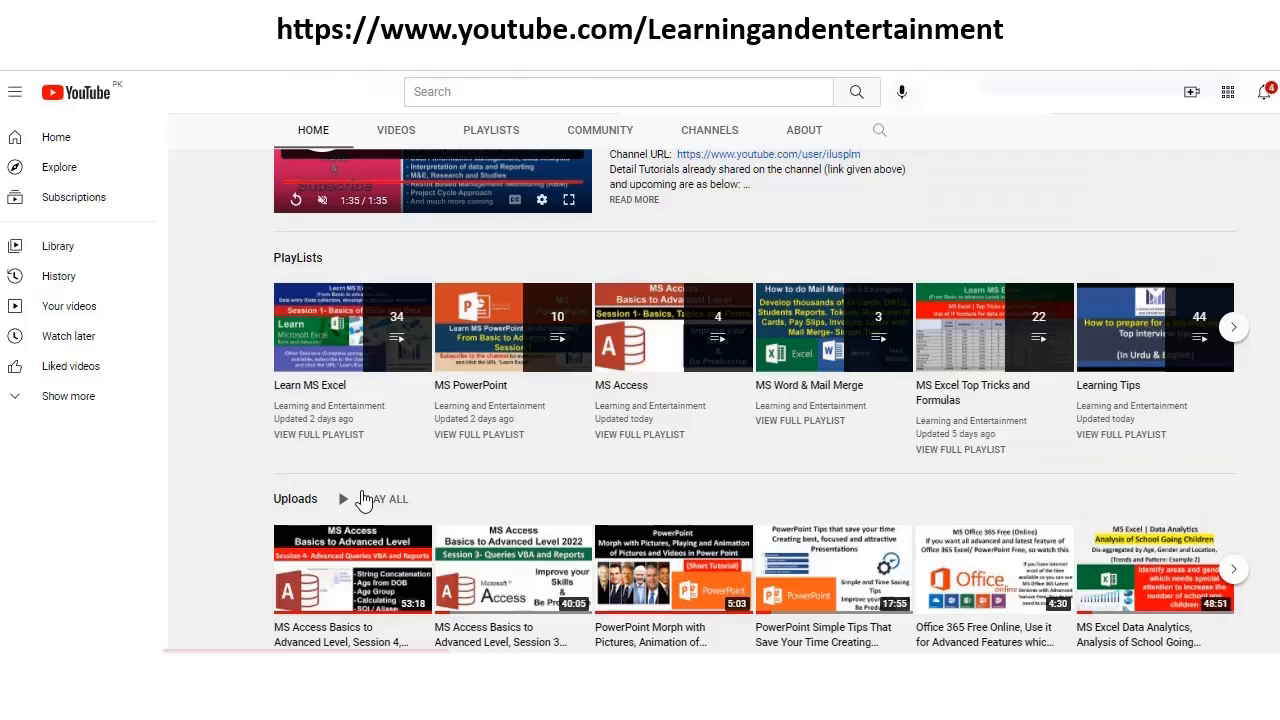